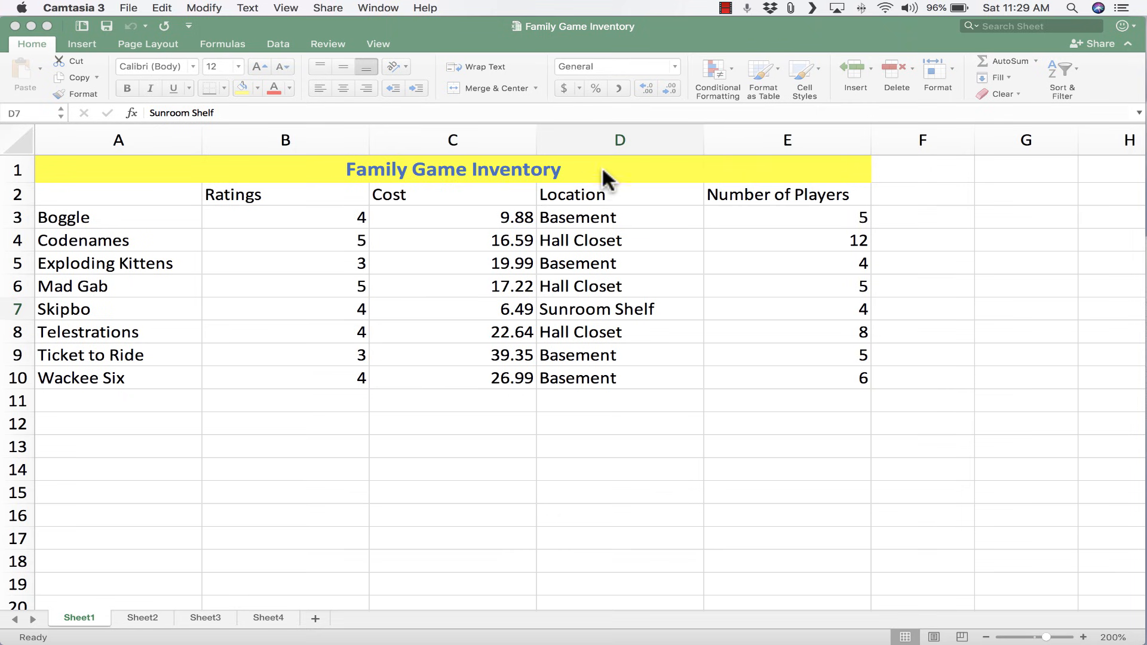
Copy the Family Game Inventory title's formatting onto row 2 with Format Painter.
{"action": "left_click", "coordinate": [297, 171]}
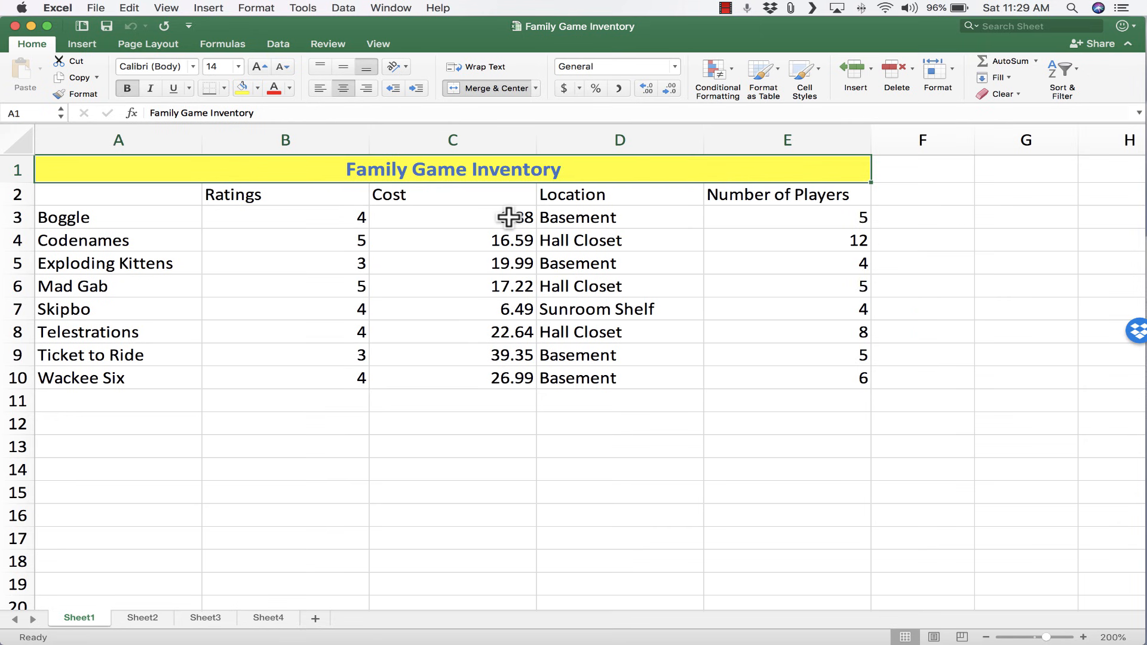
{"action": "scroll", "coordinate": [622, 239], "scroll_direction": "down", "scroll_amount": 1}
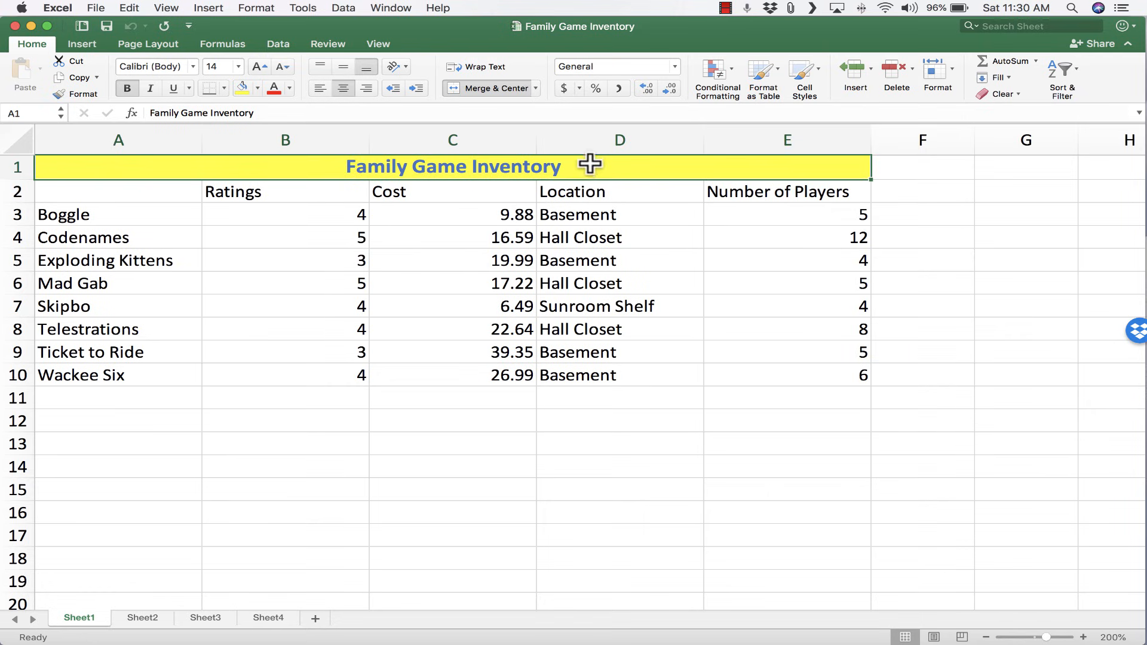
{"action": "double_click", "coordinate": [551, 167]}
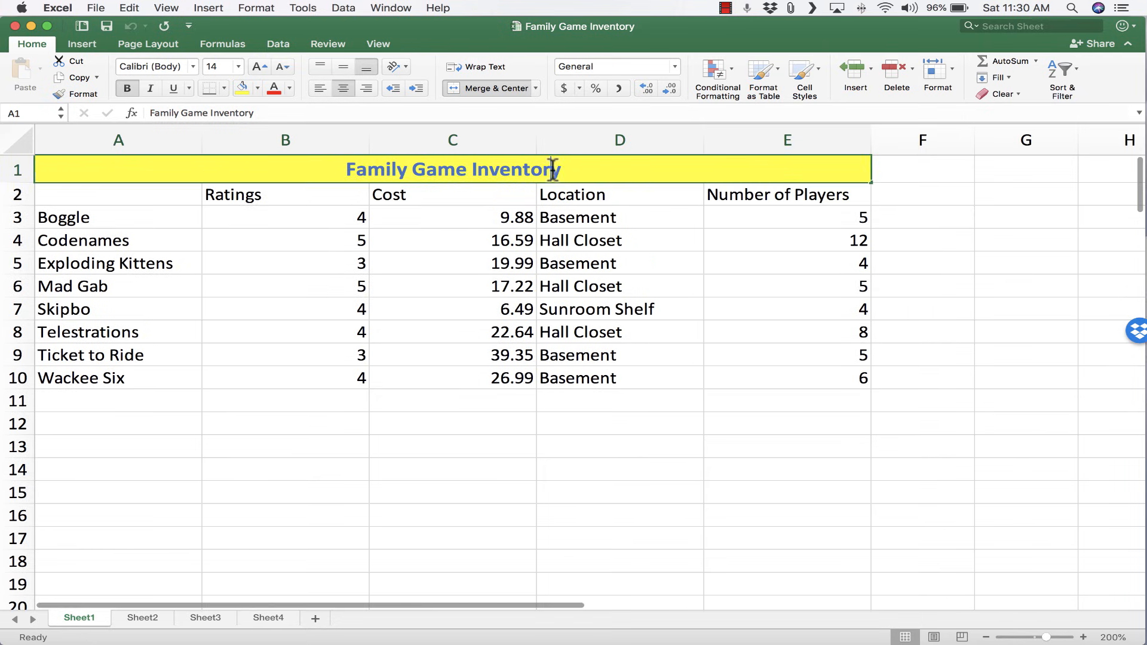
{"action": "left_click", "coordinate": [573, 197]}
{"action": "left_click", "coordinate": [370, 178]}
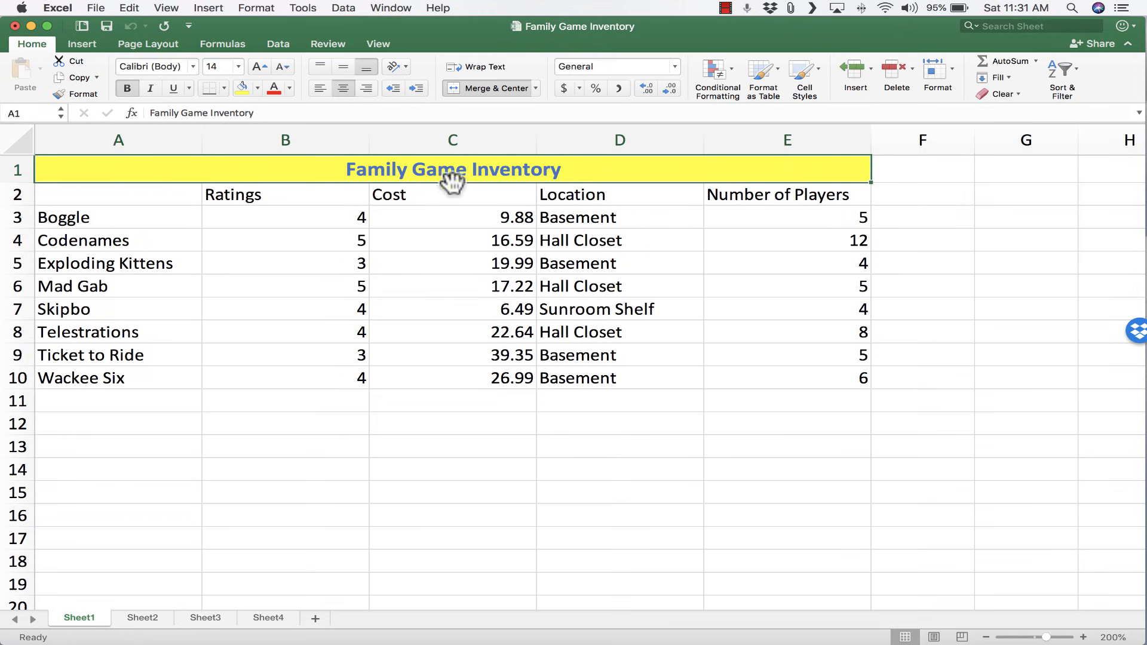
{"action": "left_click", "coordinate": [68, 93]}
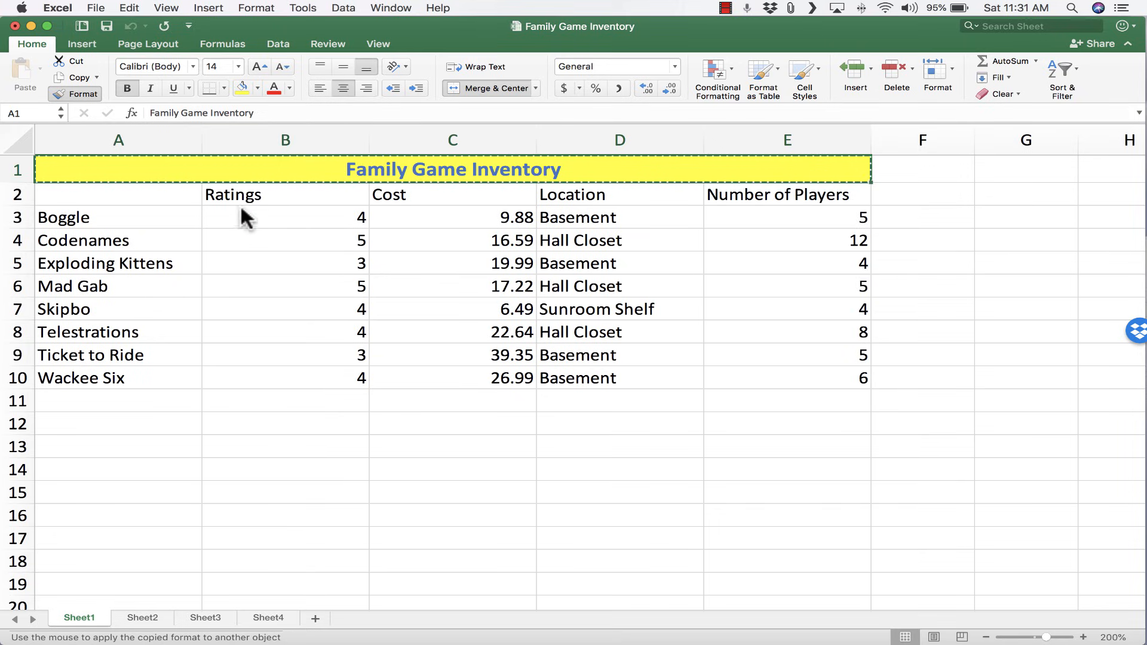
{"action": "left_click", "coordinate": [144, 192]}
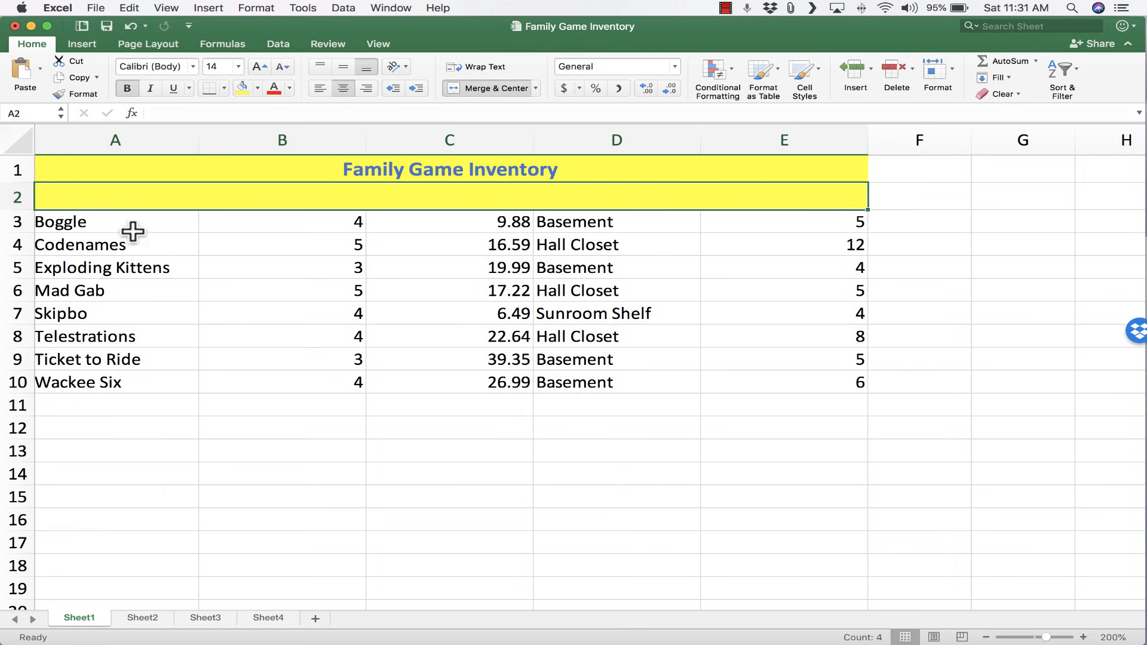
Italicize the game names in A3:A10 and set their font to Andale Mono.
{"action": "left_click_drag", "start_coordinate": [81, 224], "coordinate": [110, 377]}
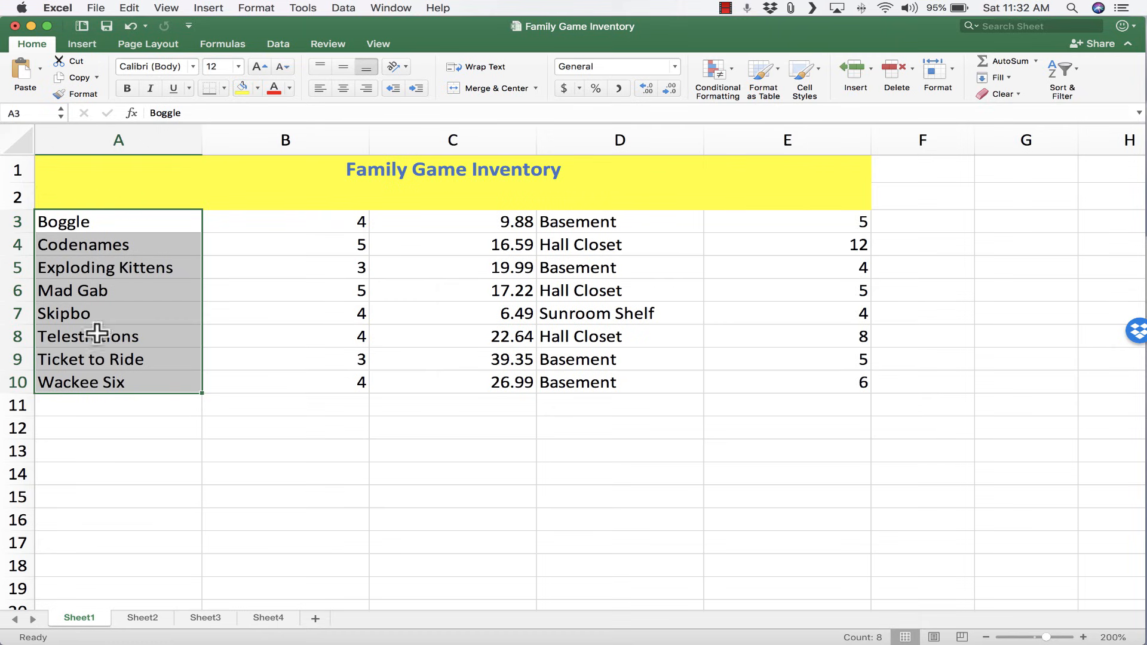
{"action": "left_click", "coordinate": [149, 88]}
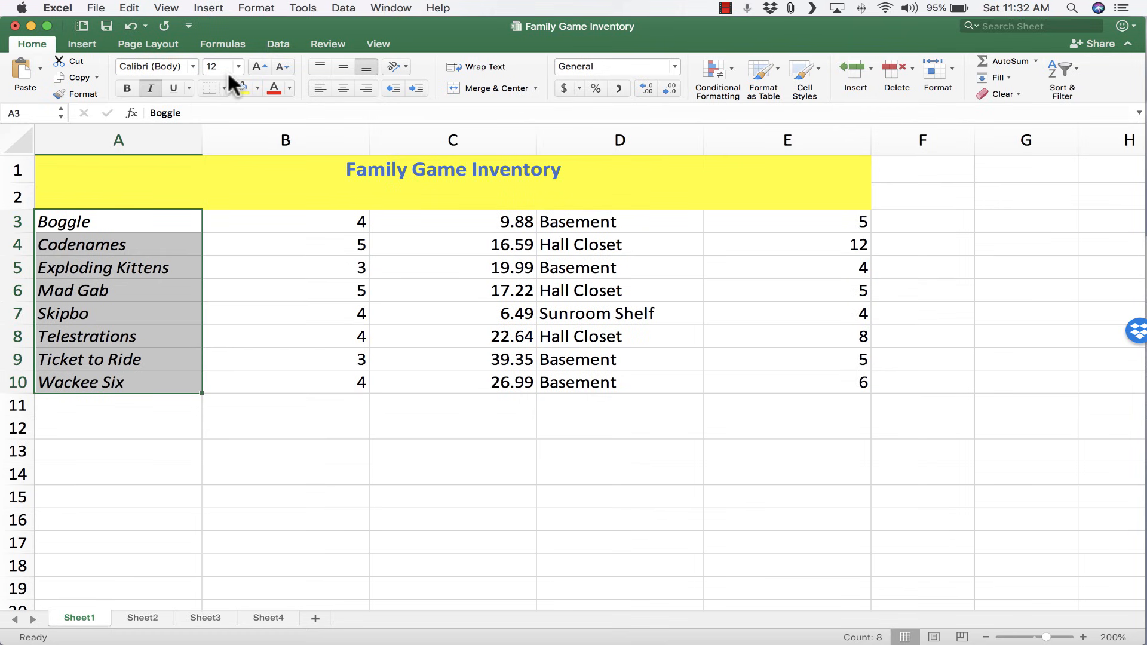
{"action": "left_click", "coordinate": [192, 66]}
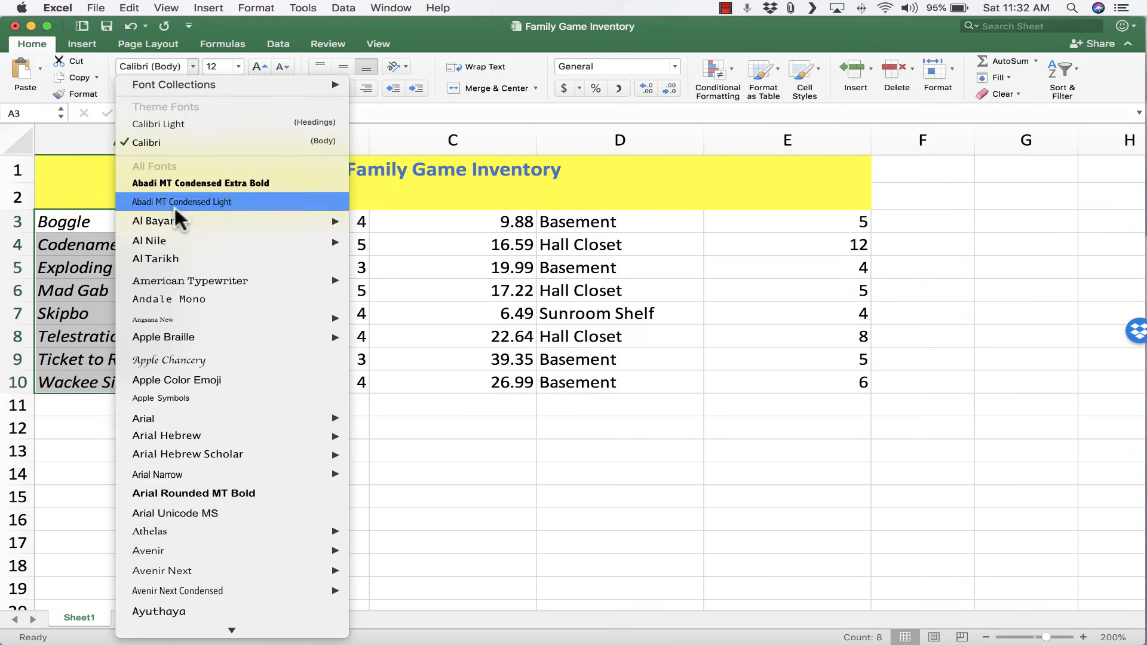
{"action": "left_click", "coordinate": [173, 227]}
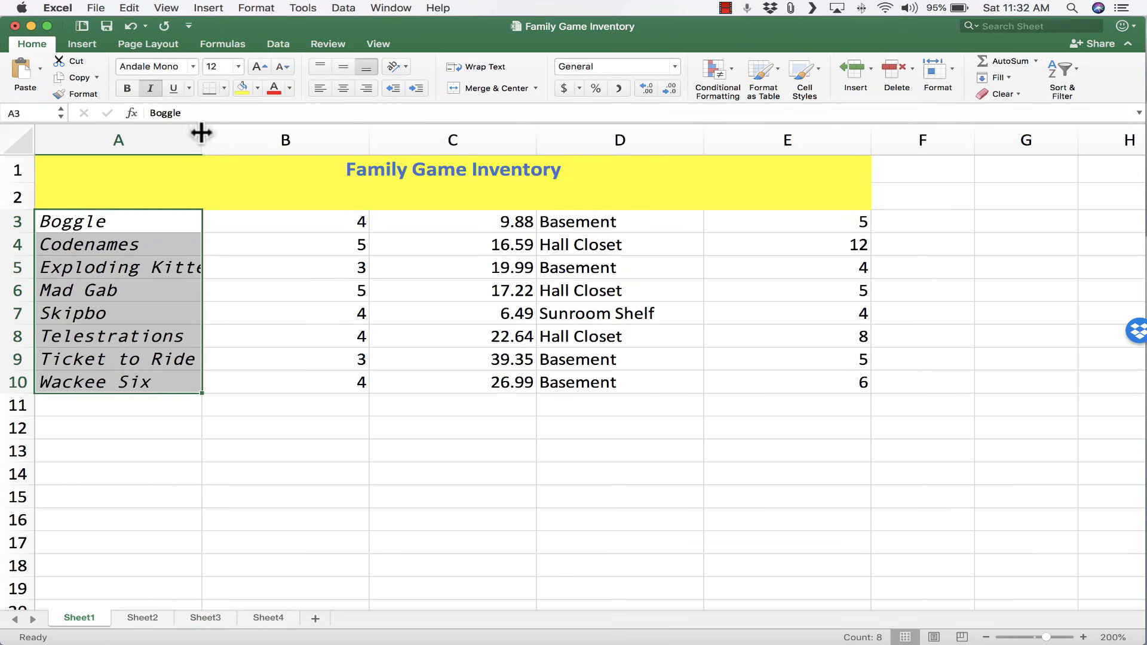
Widen column A to fit the game names and color the text in A3:A10 dark orange.
{"action": "left_click_drag", "start_coordinate": [201, 132], "coordinate": [240, 133]}
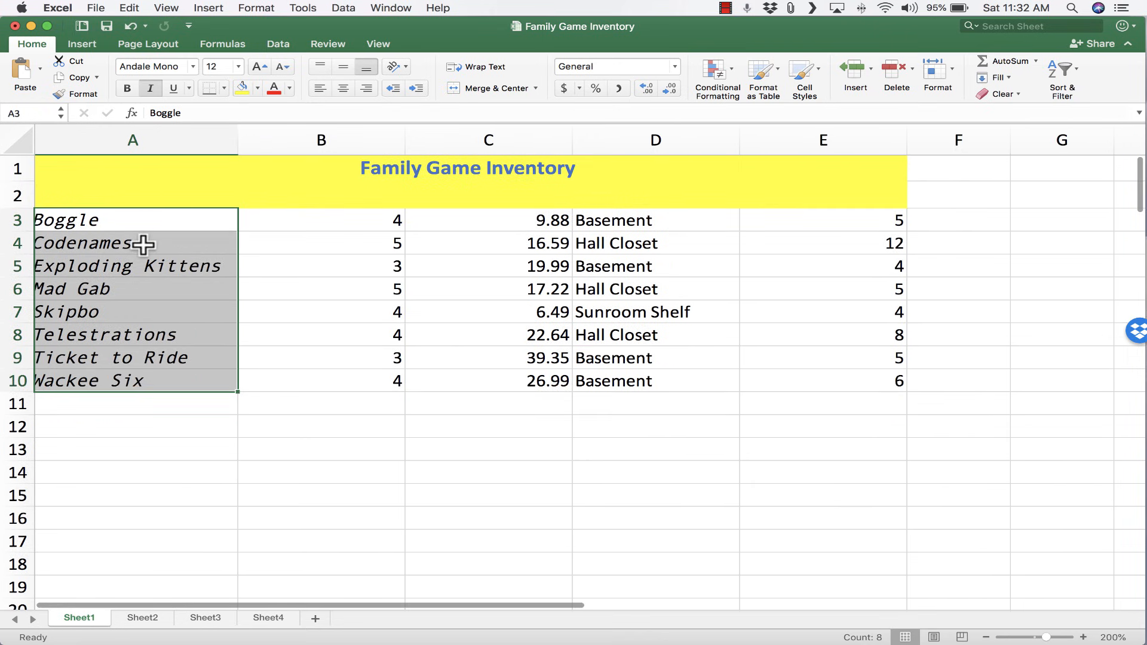
{"action": "left_click", "coordinate": [164, 314]}
{"action": "left_click_drag", "start_coordinate": [120, 225], "coordinate": [179, 378]}
{"action": "left_click", "coordinate": [289, 89]}
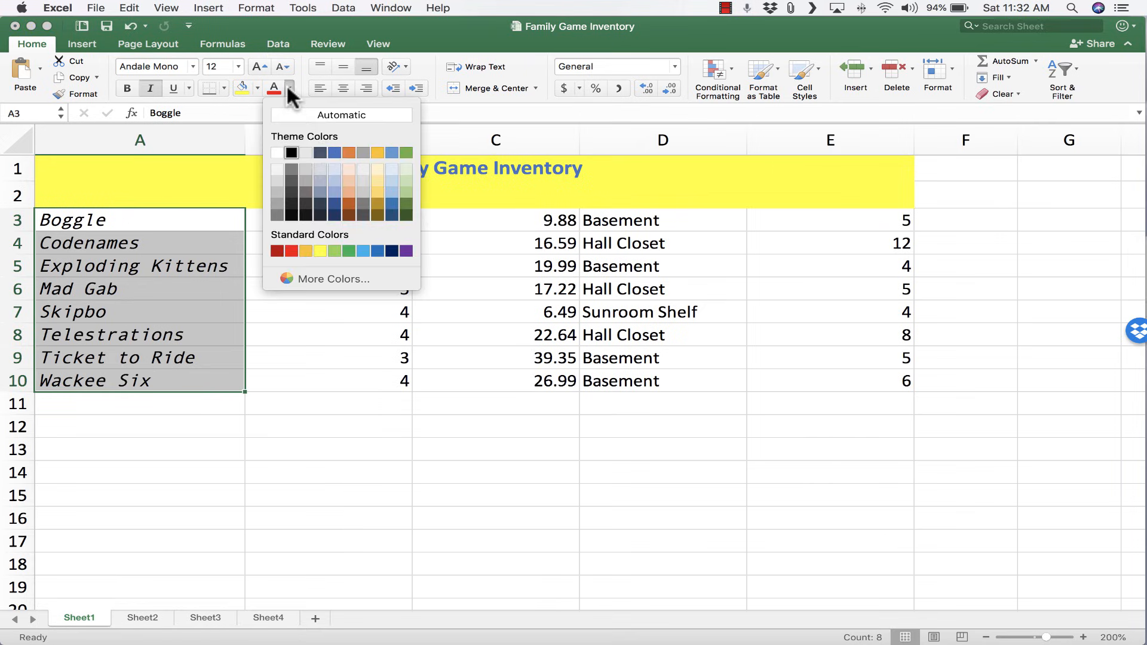
{"action": "left_click", "coordinate": [364, 191]}
{"action": "left_click", "coordinate": [327, 357]}
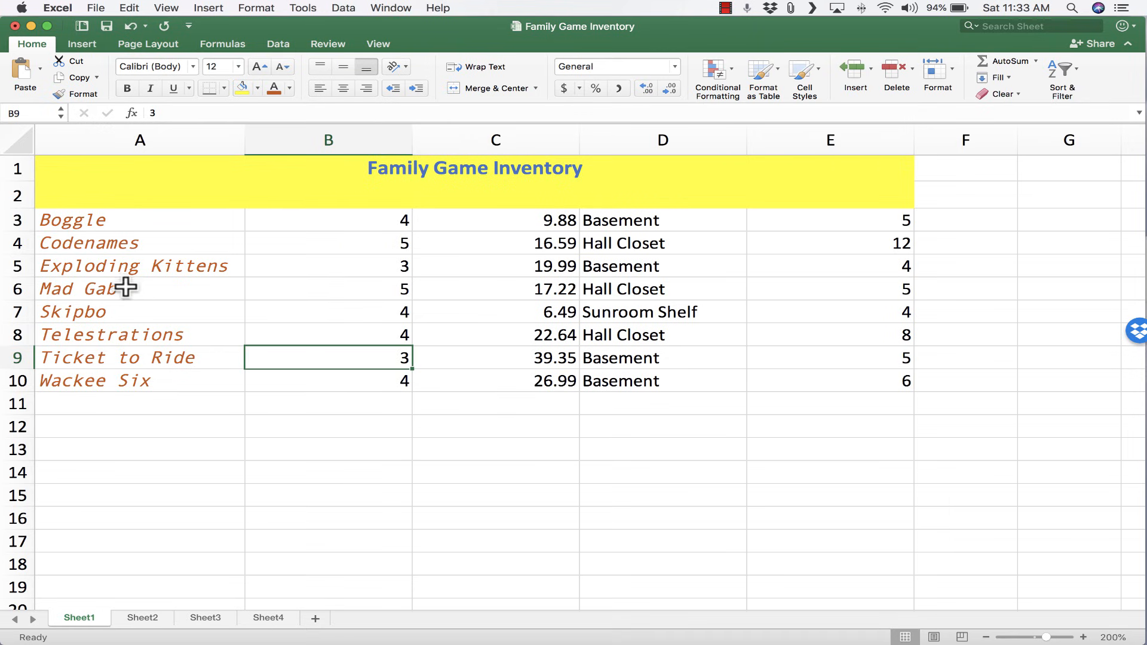
Copy the formatting of the Exploding Kittens cell onto row 2 with Format Painter.
{"action": "scroll", "coordinate": [128, 263], "scroll_direction": "up", "scroll_amount": 1}
{"action": "key", "text": "Up"}
{"action": "key", "text": "Up"}
{"action": "key", "text": "Up"}
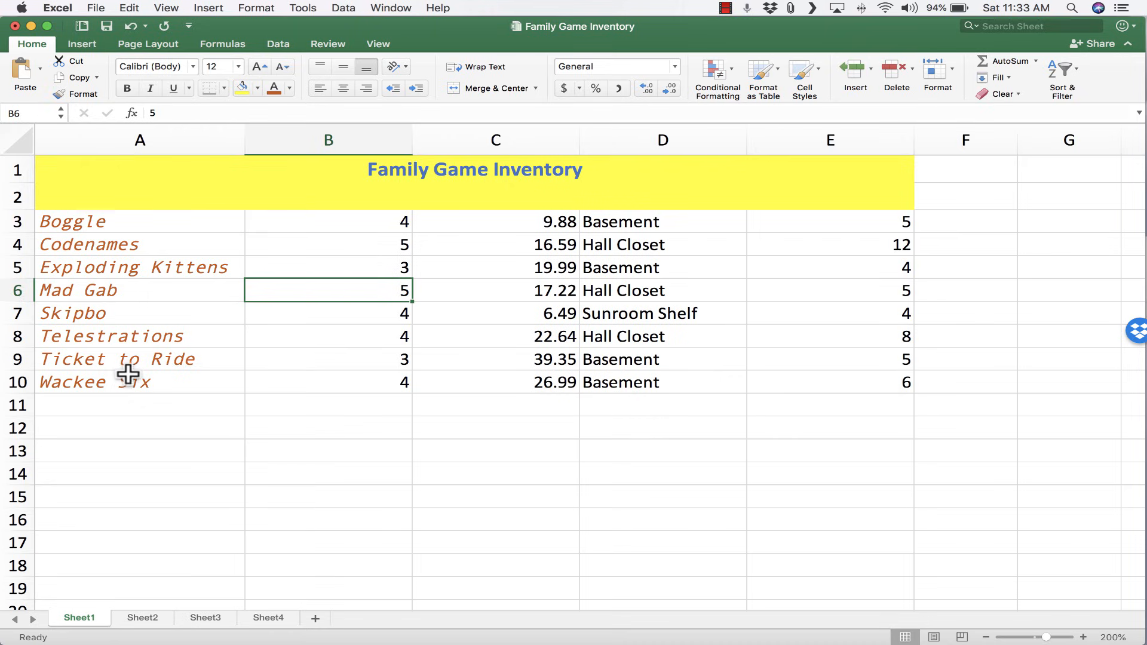
{"action": "left_click", "coordinate": [125, 270]}
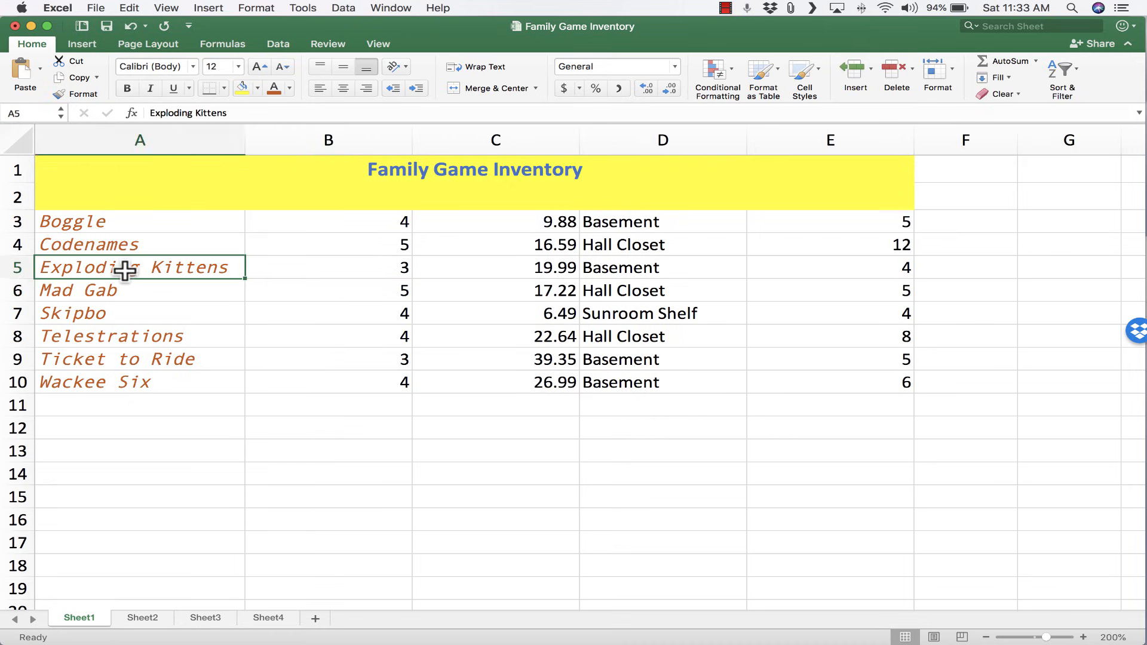
{"action": "left_click", "coordinate": [81, 93]}
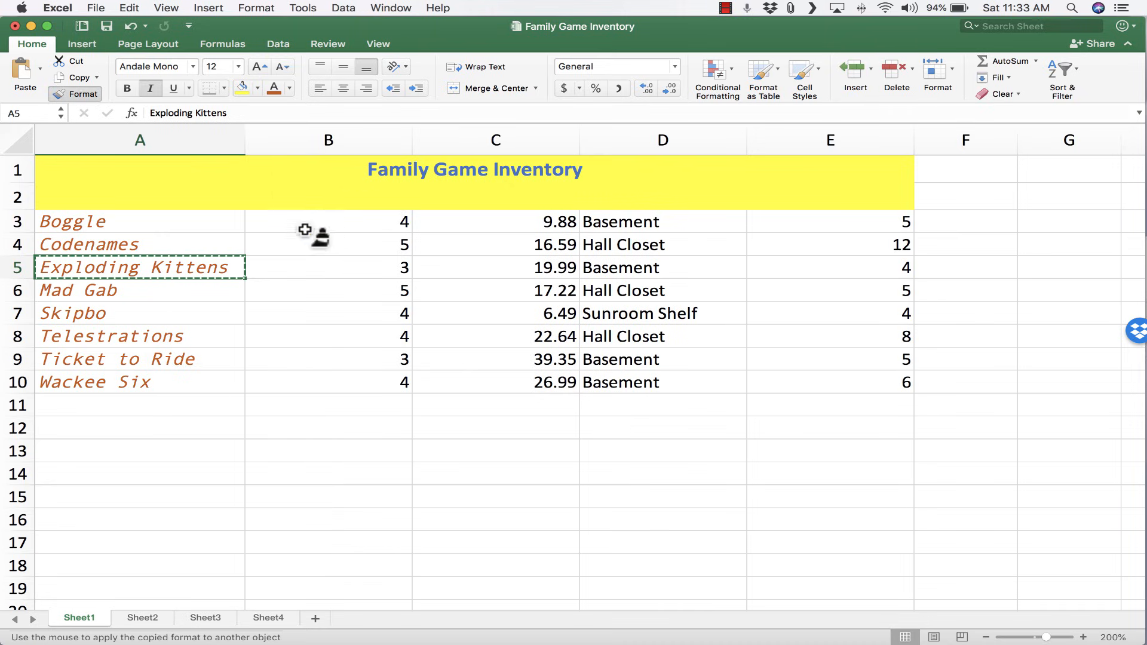
{"action": "left_click", "coordinate": [398, 198]}
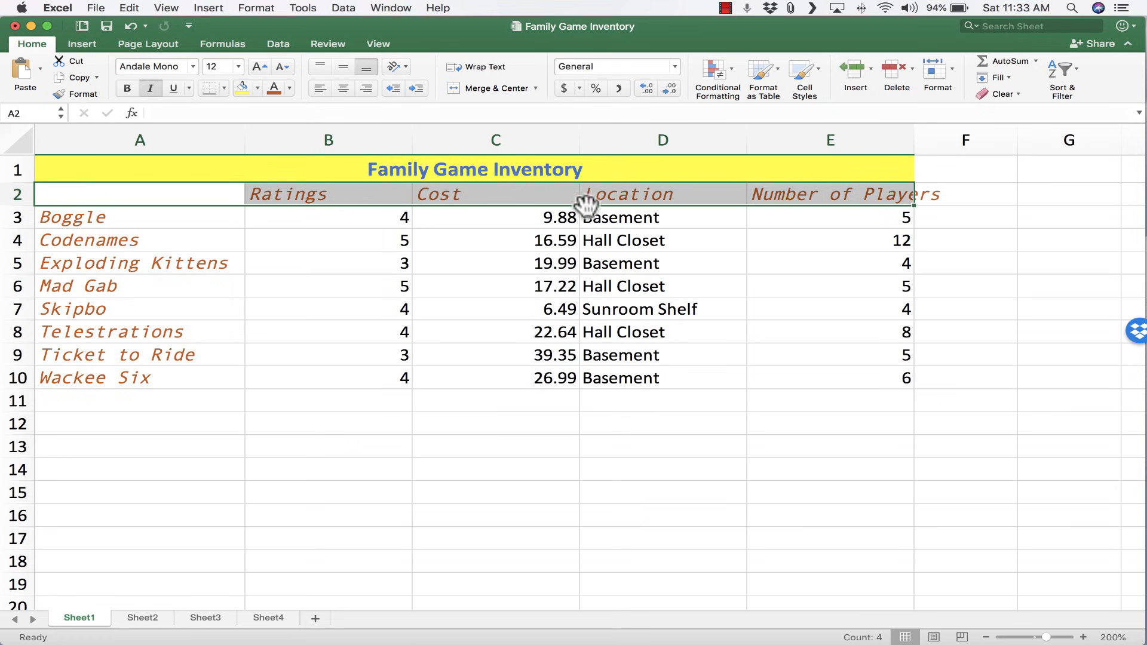
Copy the Exploding Kittens cell's formatting onto its cost in C5 and onto the range B7:E10 with Format Painter.
{"action": "scroll", "coordinate": [346, 202], "scroll_direction": "down", "scroll_amount": 1}
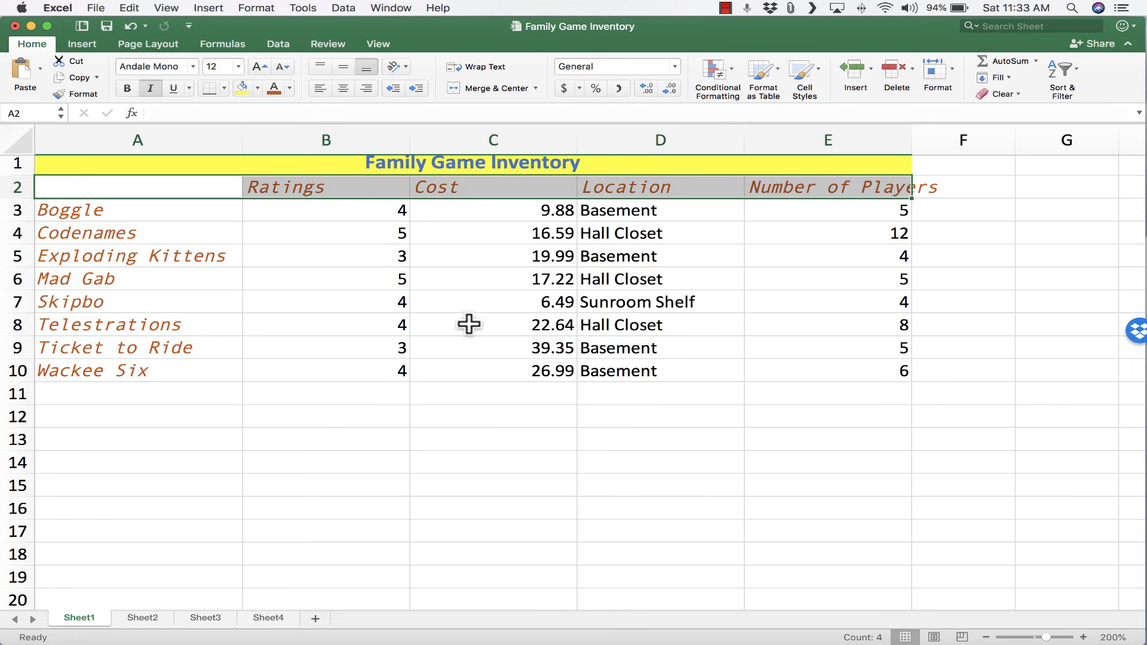
{"action": "left_click", "coordinate": [172, 258]}
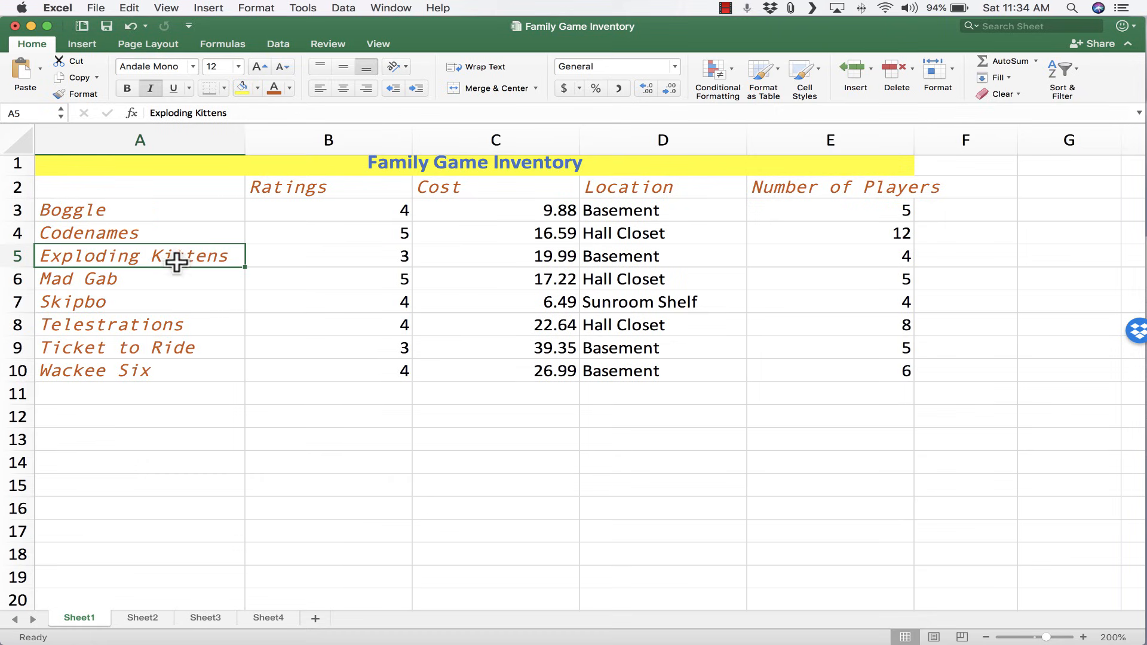
{"action": "left_click", "coordinate": [84, 94]}
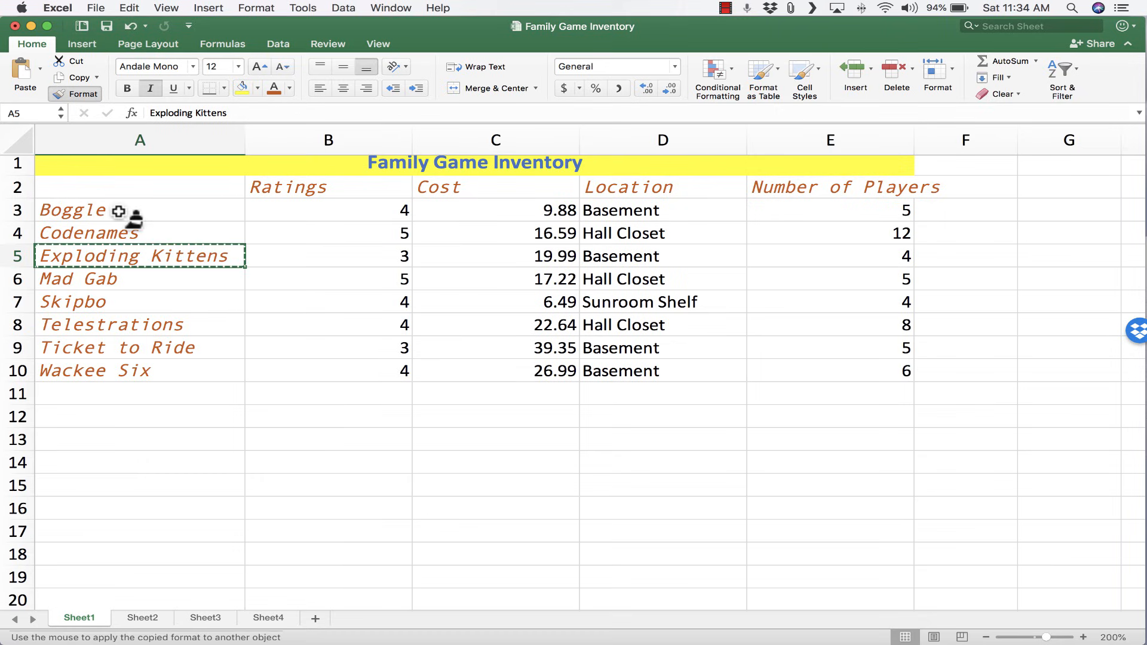
{"action": "left_click", "coordinate": [558, 255]}
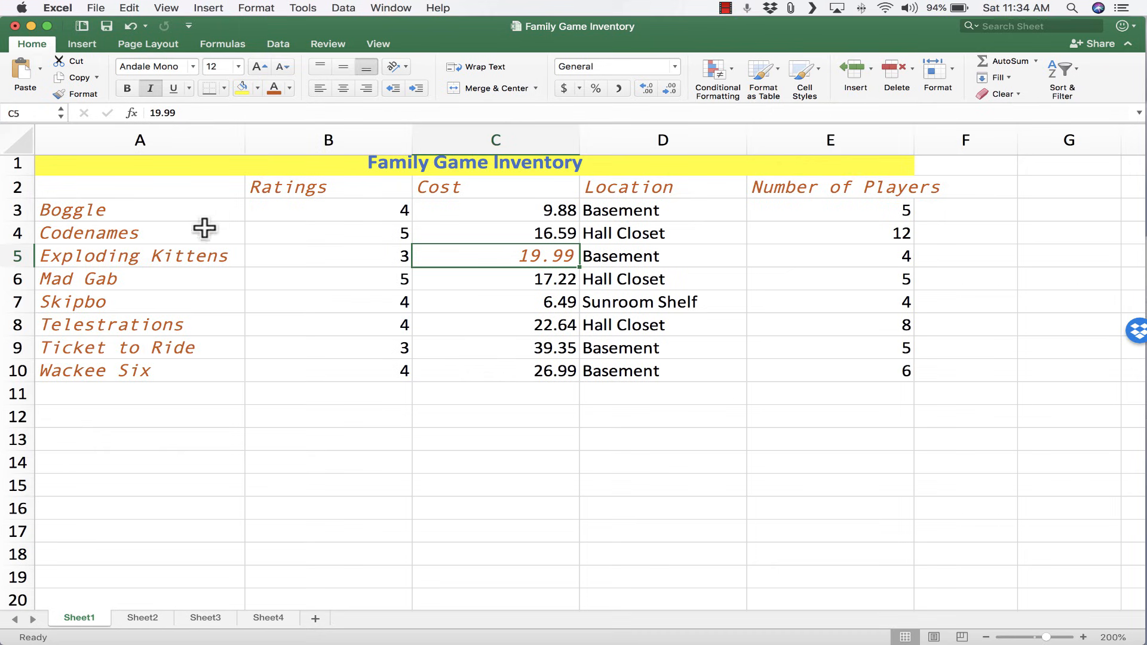
{"action": "left_click", "coordinate": [130, 256]}
{"action": "left_click", "coordinate": [83, 94]}
{"action": "mouse_move", "coordinate": [384, 303]}
{"action": "left_mouse_down"}
{"action": "mouse_move", "coordinate": [645, 374]}
{"action": "mouse_move", "coordinate": [897, 391]}
{"action": "left_mouse_up"}
Undo all the formatting changes back to the original game inventory table.
{"action": "key", "text": "super+z"}
{"action": "key", "text": "super+z"}
{"action": "key", "text": "super+z"}
{"action": "key", "text": "super+z"}
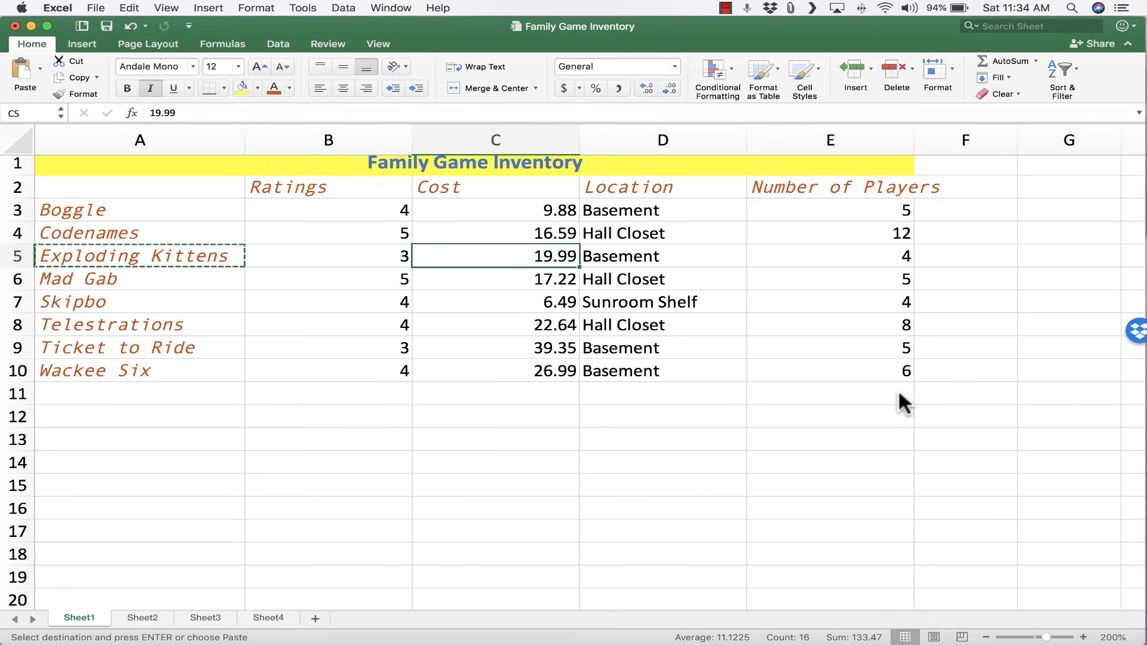
{"action": "key", "text": "super+z"}
{"action": "key", "text": "super+z"}
{"action": "key", "text": "super+z"}
{"action": "key", "text": "super+z"}
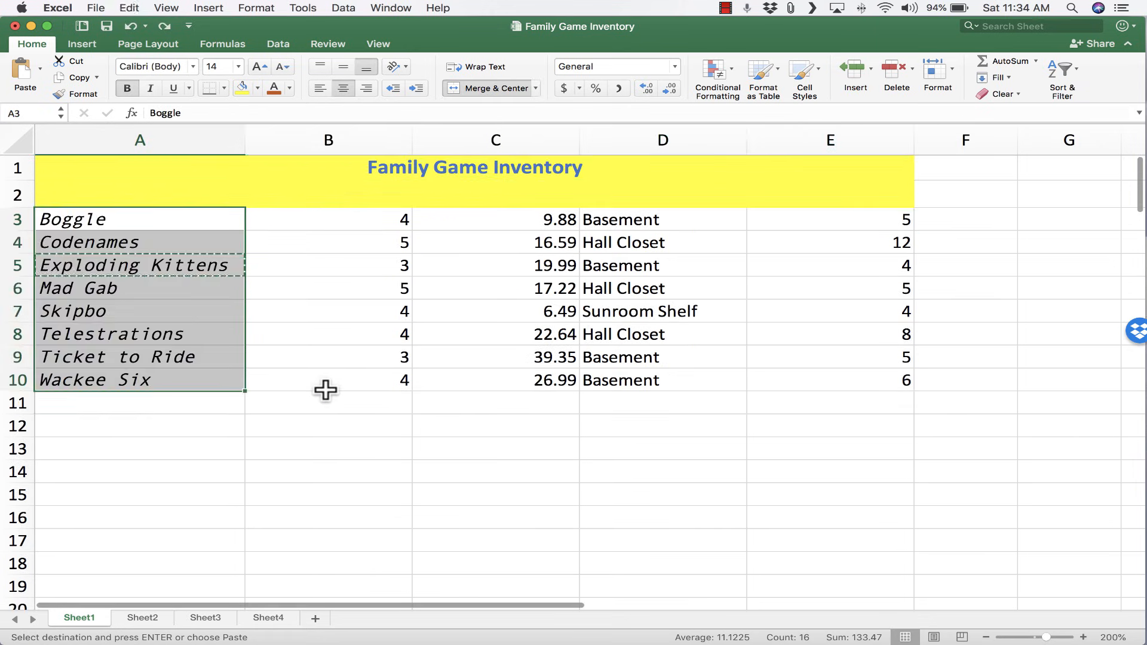
{"action": "key", "text": "super+z"}
{"action": "key", "text": "super+z"}
{"action": "key", "text": "super+z"}
{"action": "key", "text": "super+z"}
{"action": "key", "text": "super+z"}
{"action": "key", "text": "super+z"}
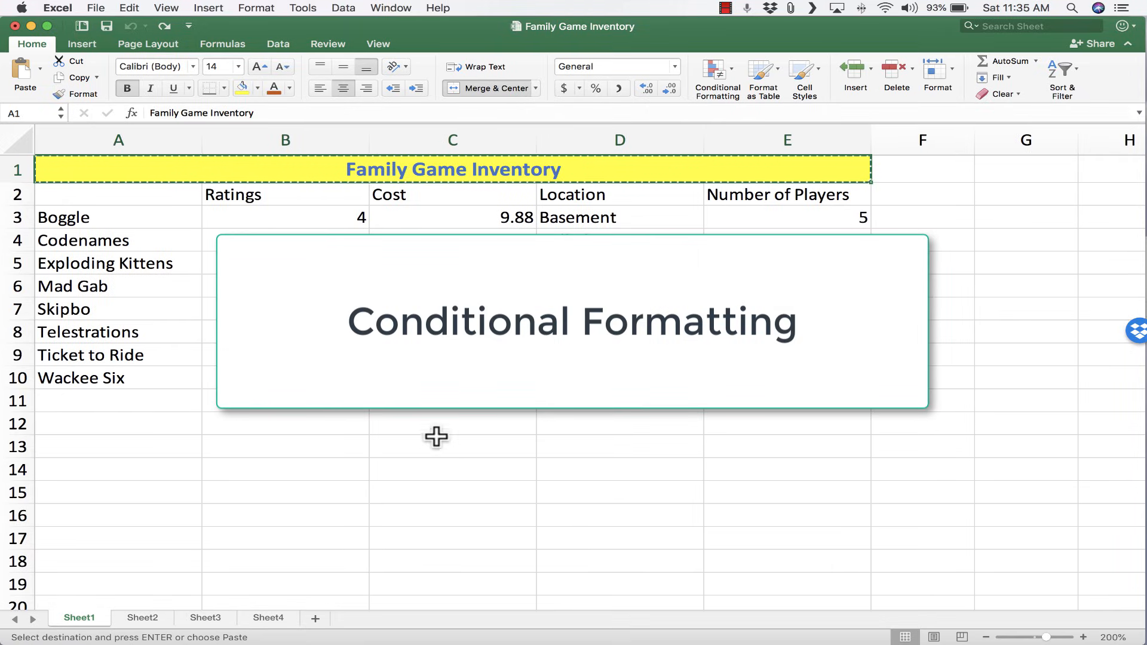
Apply a green-yellow-red color scale to the Cost column with conditional formatting, using green for the highest values.
{"action": "left_click", "coordinate": [486, 141]}
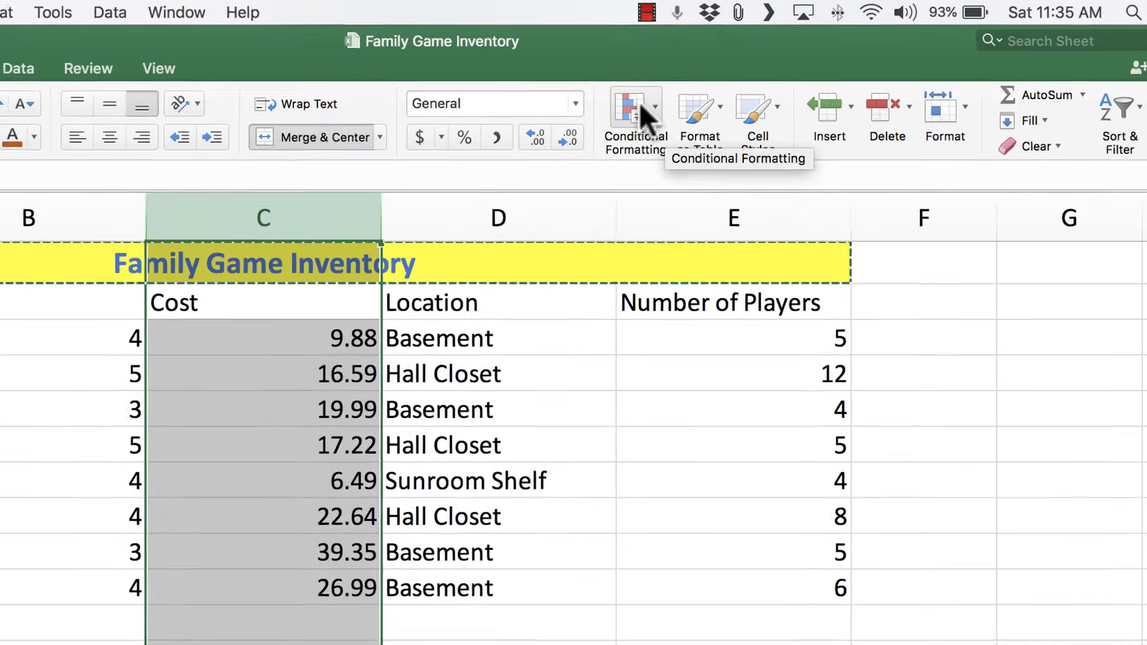
{"action": "left_click", "coordinate": [705, 77]}
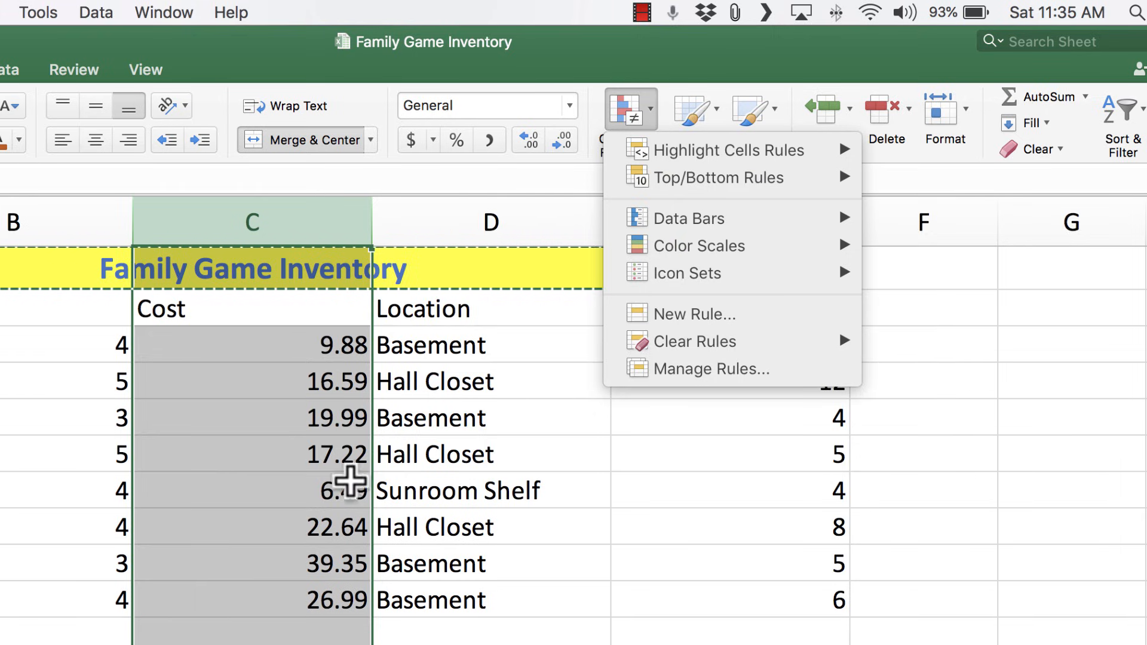
{"action": "scroll", "coordinate": [353, 419], "scroll_direction": "down", "scroll_amount": 1}
{"action": "scroll", "coordinate": [359, 504], "scroll_direction": "right", "scroll_amount": 1}
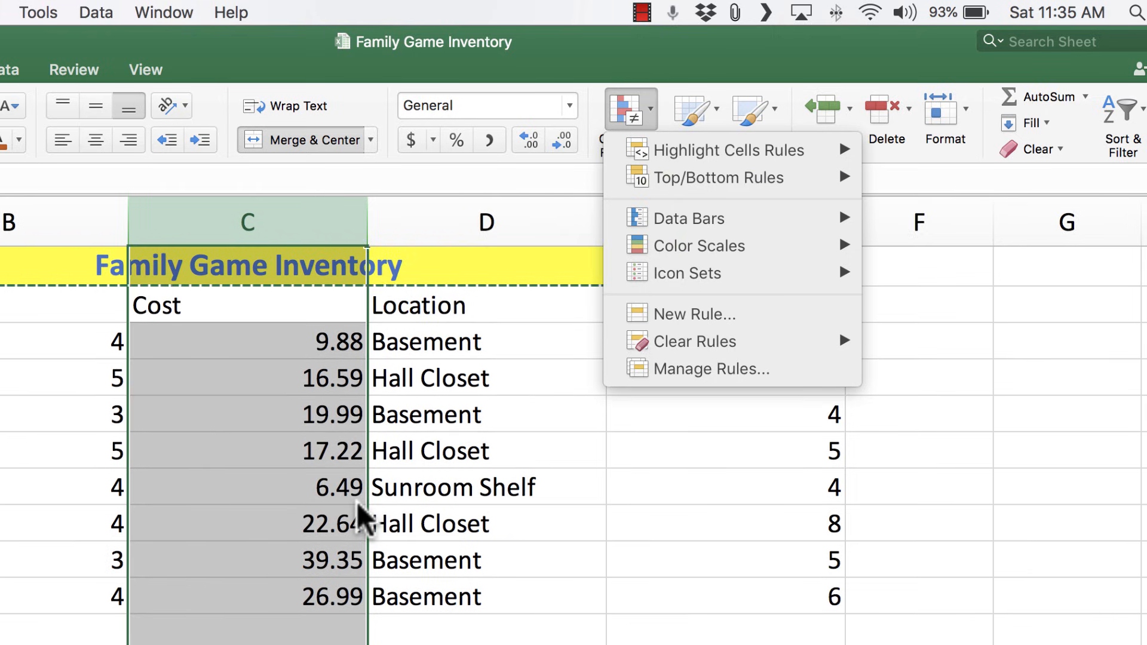
{"action": "scroll", "coordinate": [359, 505], "scroll_direction": "left", "scroll_amount": 1}
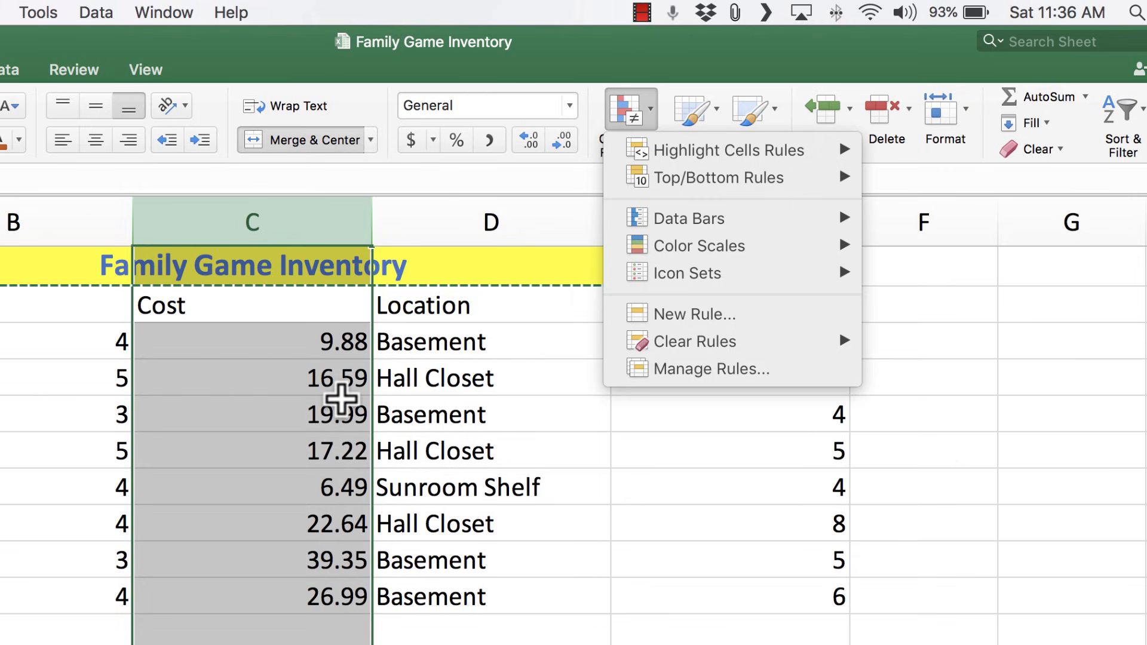
{"action": "scroll", "coordinate": [340, 456], "scroll_direction": "up", "scroll_amount": 1}
{"action": "scroll", "coordinate": [341, 455], "scroll_direction": "right", "scroll_amount": 1}
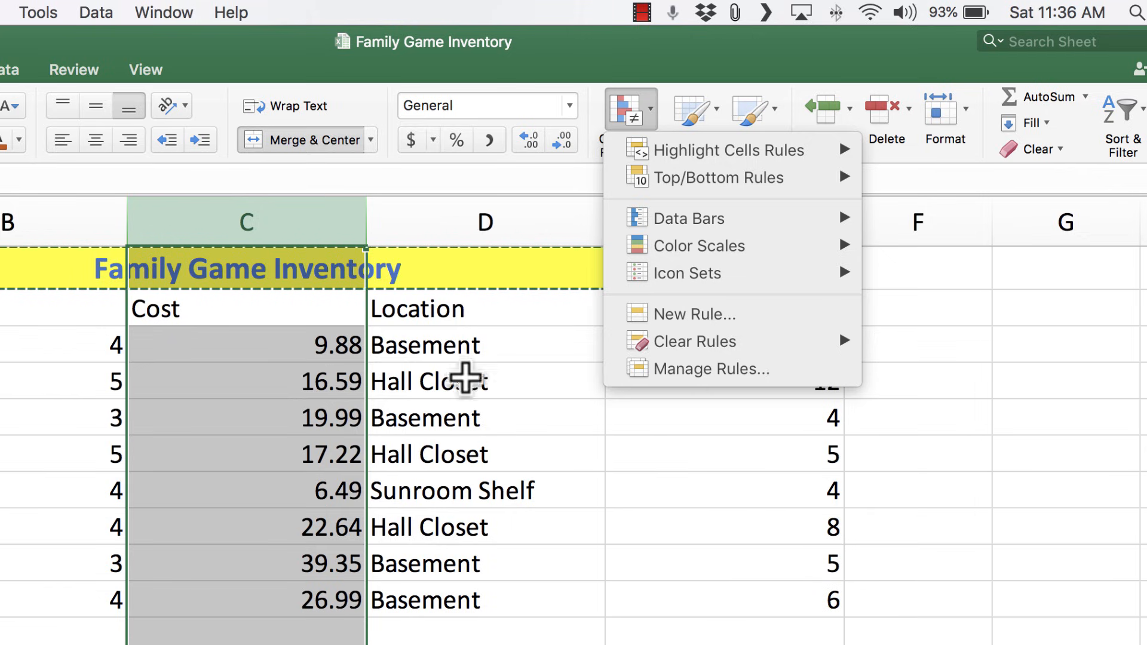
{"action": "mouse_move", "coordinate": [699, 155]}
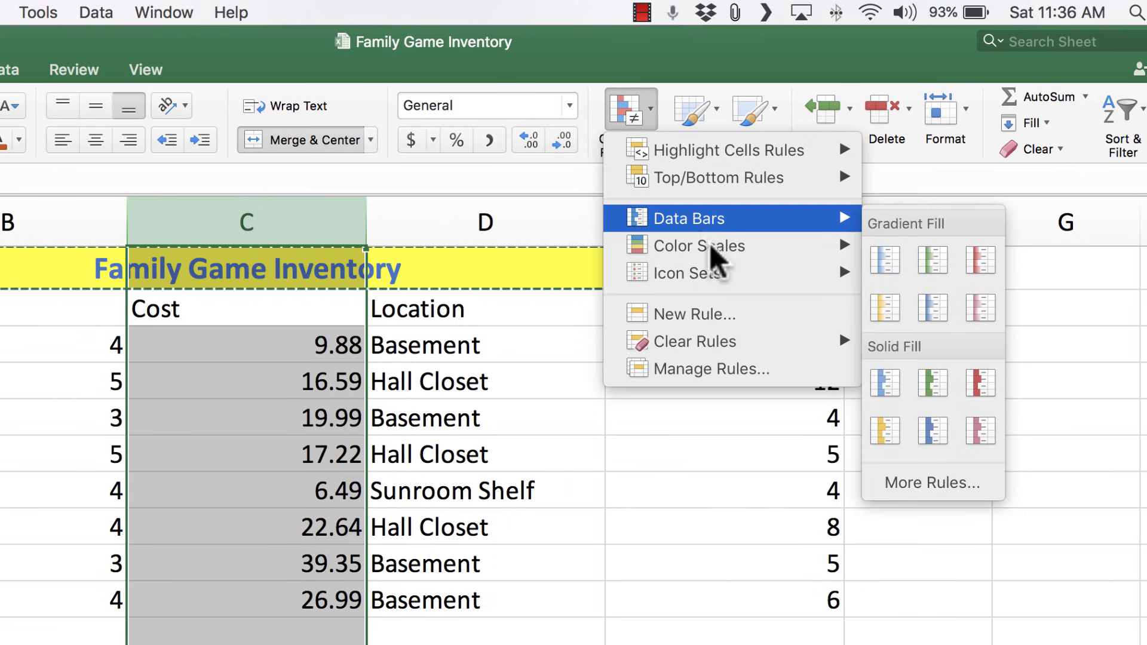
{"action": "mouse_move", "coordinate": [720, 258]}
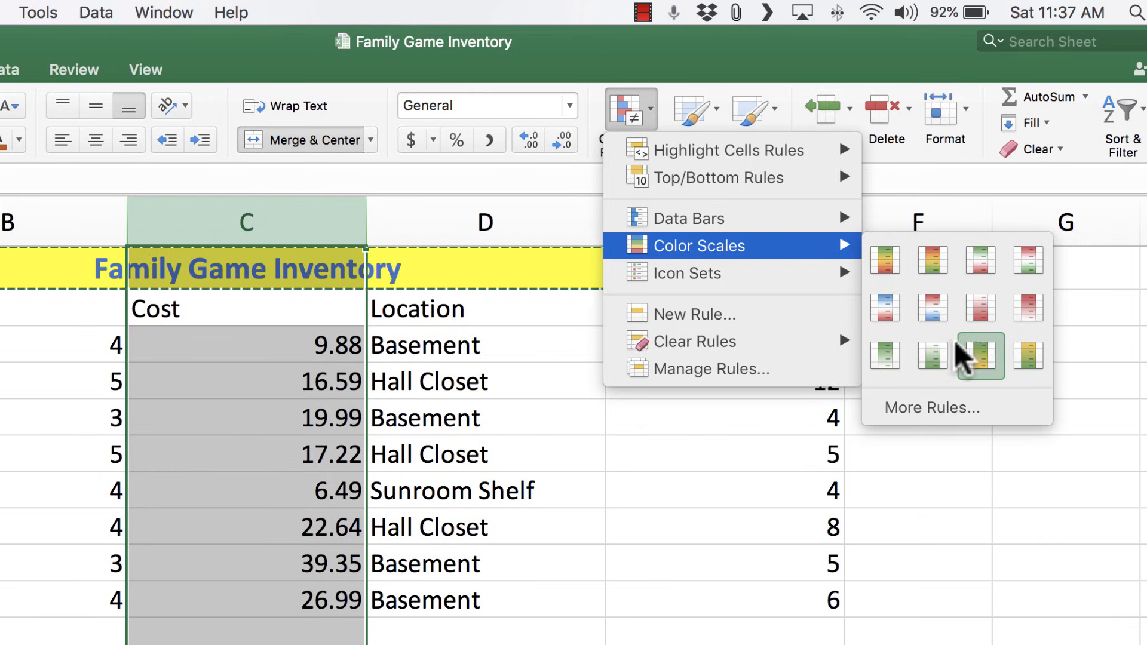
{"action": "left_click", "coordinate": [886, 263]}
{"action": "left_click", "coordinate": [466, 641]}
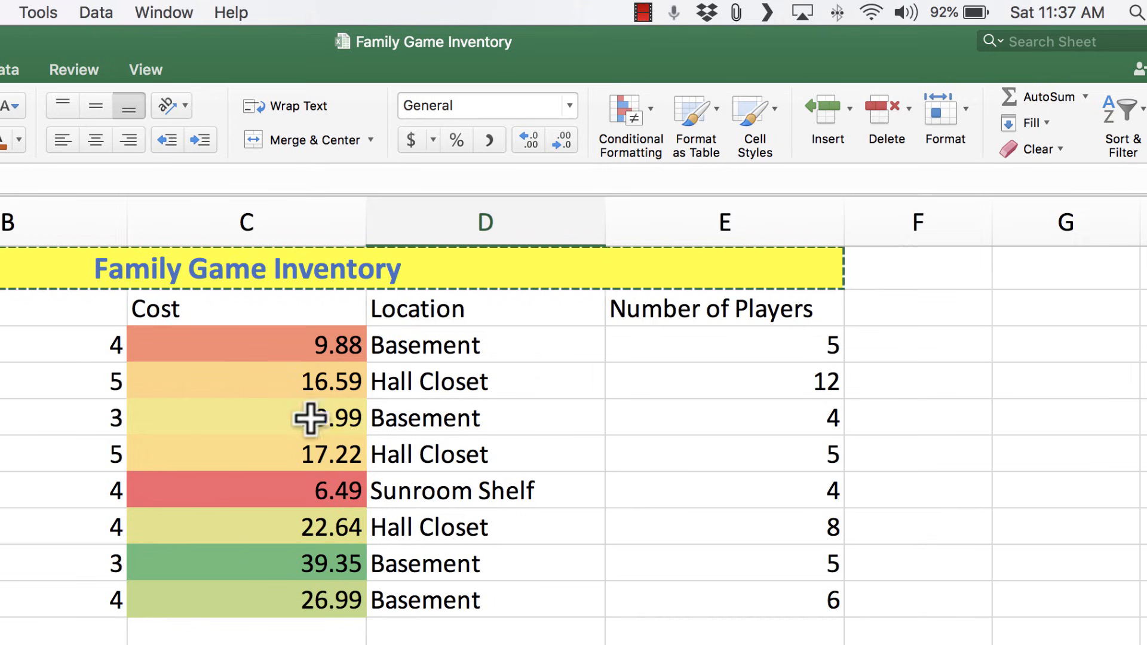
Examine the color-scale shading of the costs for Ticket to Ride and Skipbo.
{"action": "scroll", "coordinate": [316, 385], "scroll_direction": "down", "scroll_amount": 1}
{"action": "scroll", "coordinate": [317, 385], "scroll_direction": "right", "scroll_amount": 1}
{"action": "scroll", "coordinate": [305, 567], "scroll_direction": "right", "scroll_amount": 1}
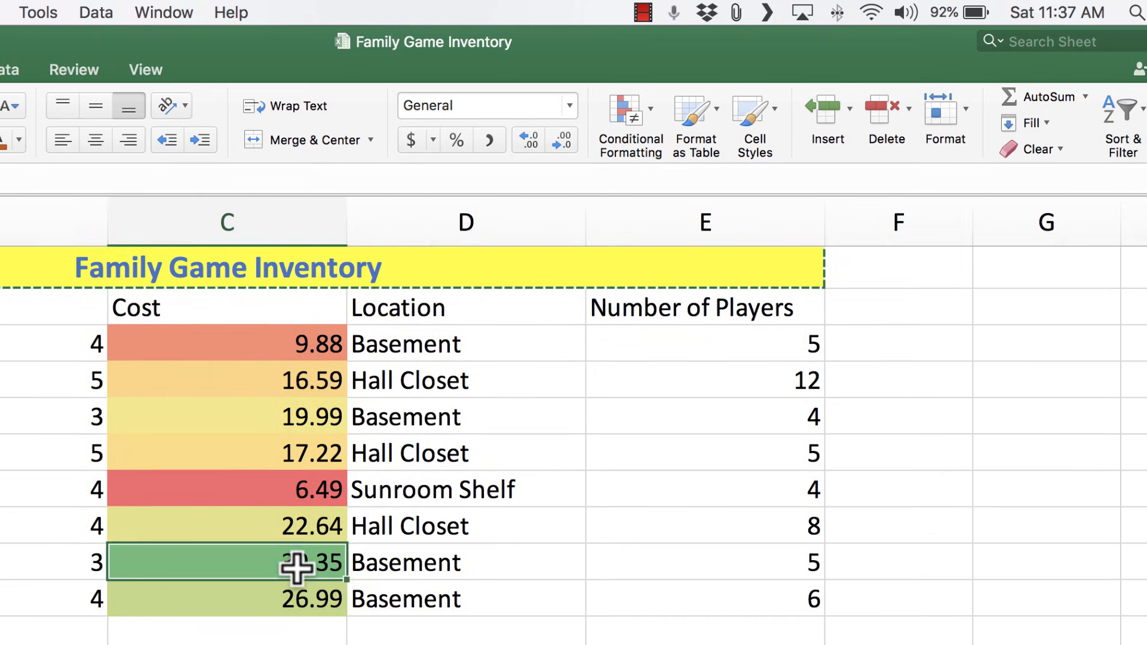
{"action": "left_click", "coordinate": [307, 487]}
{"action": "scroll", "coordinate": [306, 490], "scroll_direction": "right", "scroll_amount": 1}
{"action": "scroll", "coordinate": [307, 490], "scroll_direction": "right", "scroll_amount": 1}
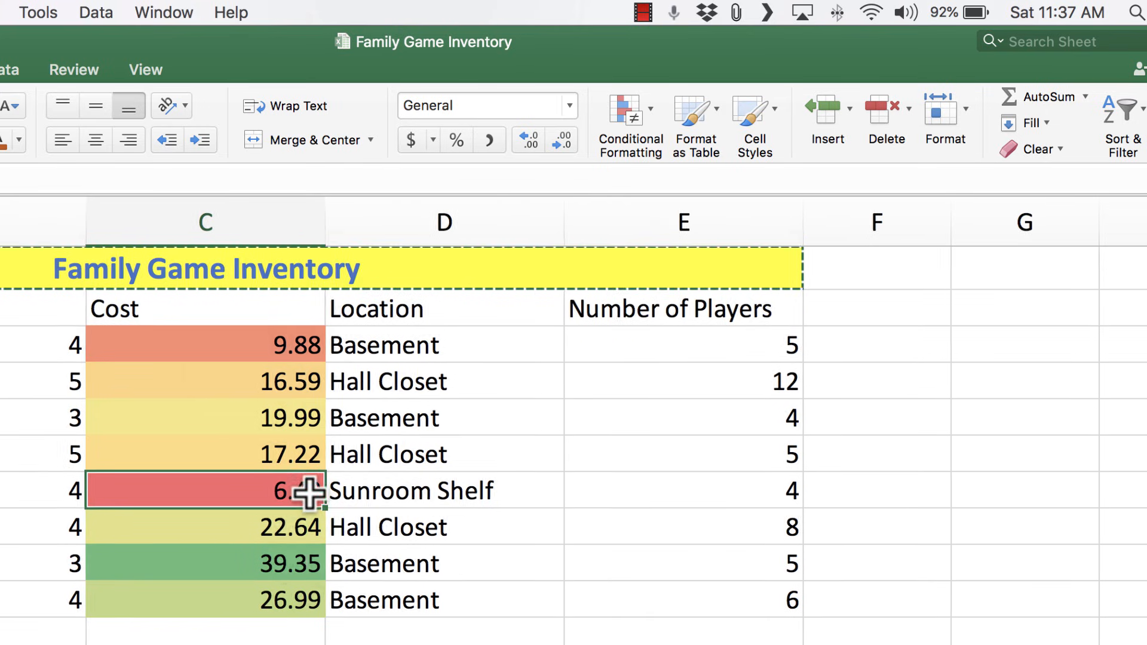
{"action": "scroll", "coordinate": [293, 565], "scroll_direction": "left", "scroll_amount": 2}
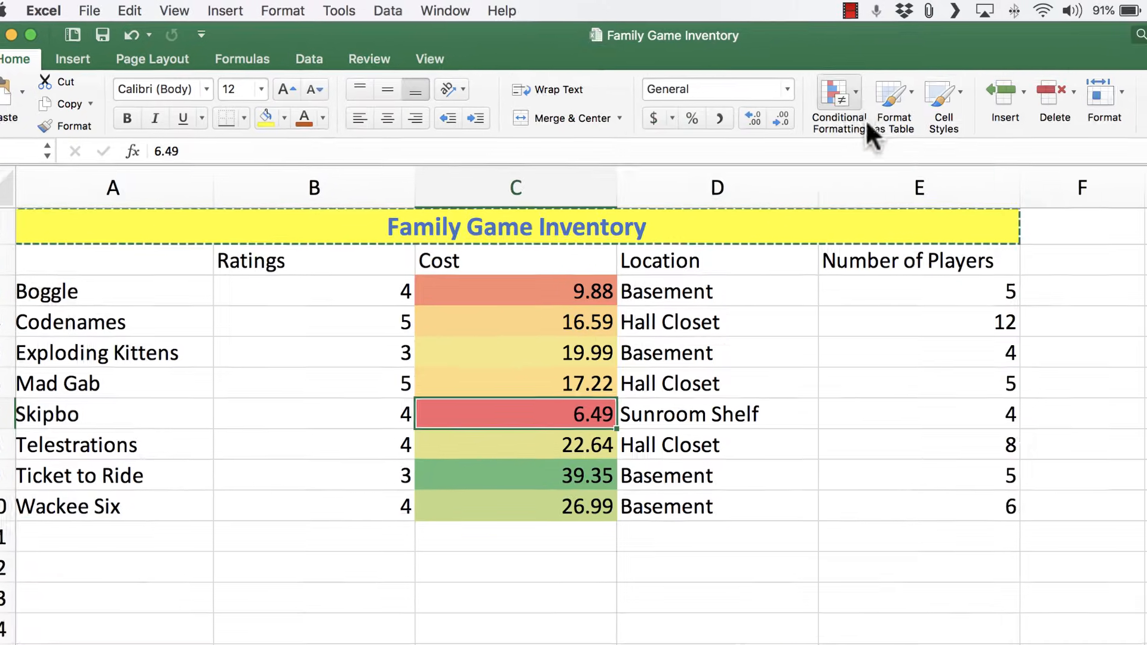
{"action": "left_click", "coordinate": [987, 108]}
{"action": "mouse_move", "coordinate": [1051, 217]}
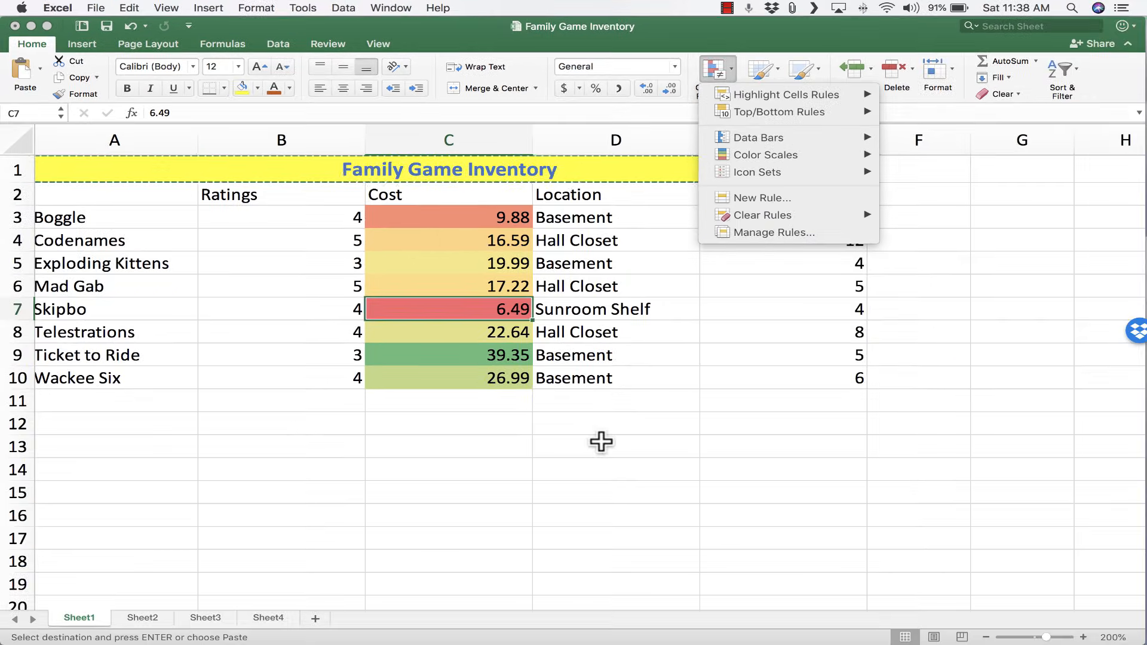
{"action": "left_click", "coordinate": [601, 442]}
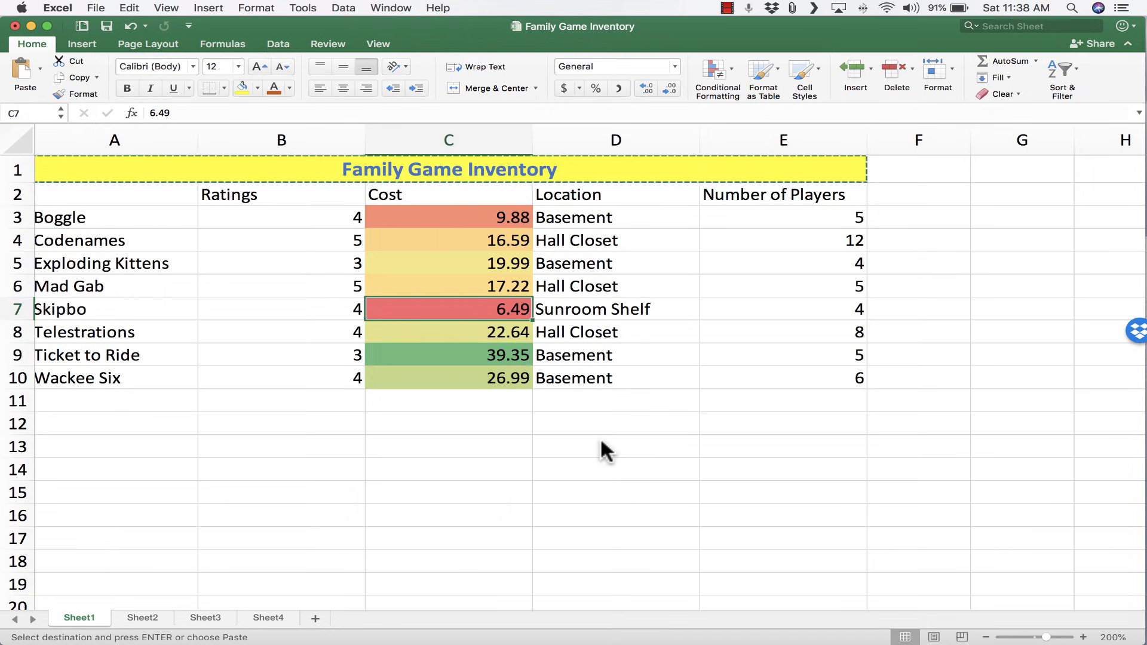
Examine individual Cost column values, including Boggle, Exploding Kittens, Skipbo and Telestrations, to see how they are displayed.
{"action": "left_click", "coordinate": [500, 235]}
{"action": "left_click", "coordinate": [507, 218]}
{"action": "left_click", "coordinate": [510, 264]}
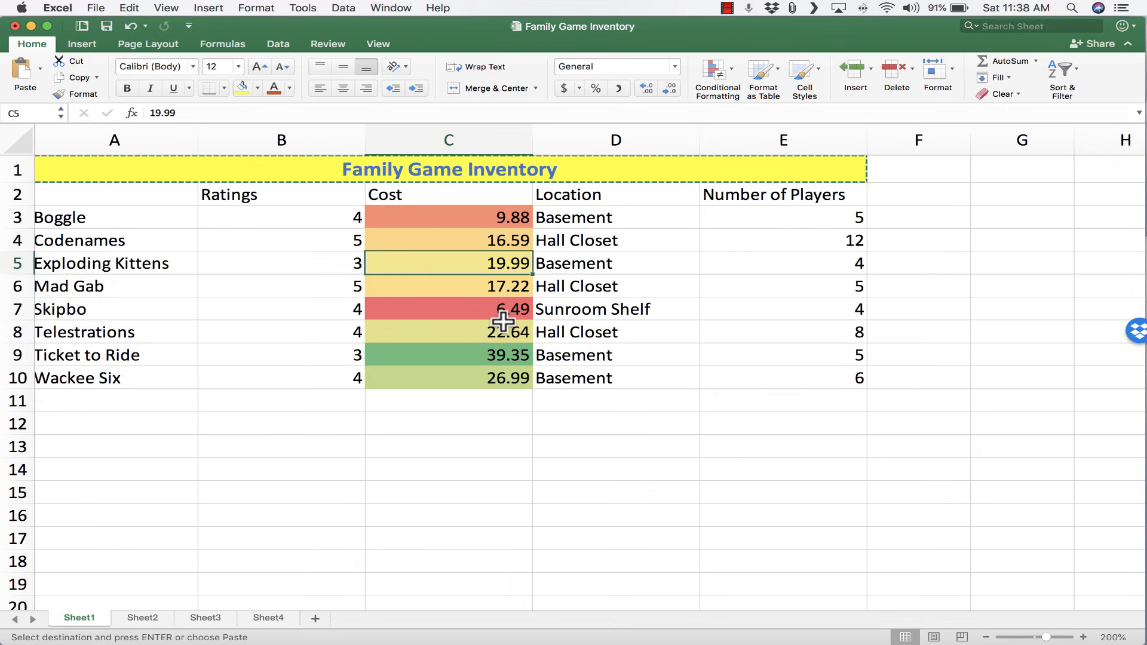
{"action": "left_click", "coordinate": [501, 317]}
{"action": "left_click", "coordinate": [506, 336]}
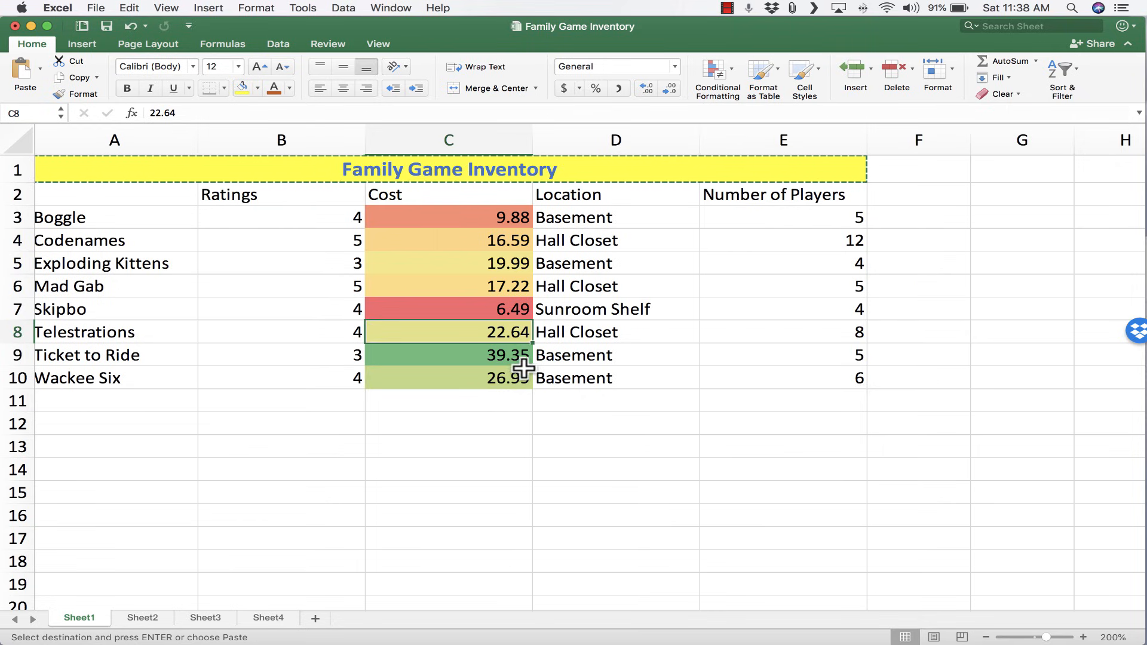
{"action": "scroll", "coordinate": [463, 312], "scroll_direction": "right", "scroll_amount": 1}
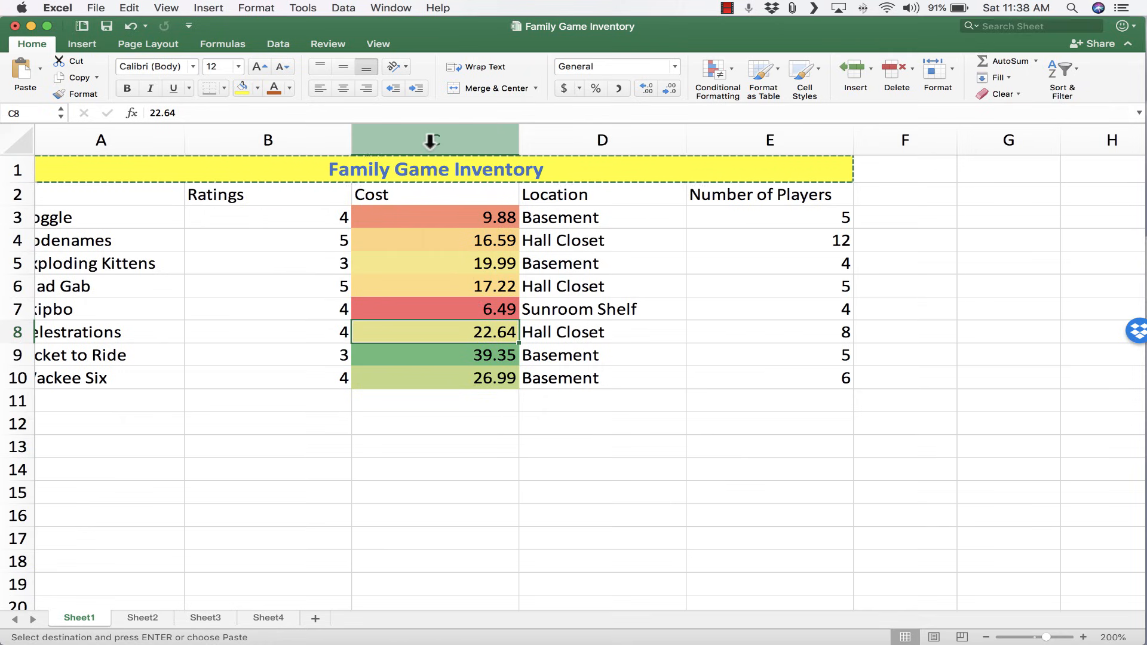
{"action": "left_click", "coordinate": [493, 218]}
{"action": "left_click", "coordinate": [492, 263]}
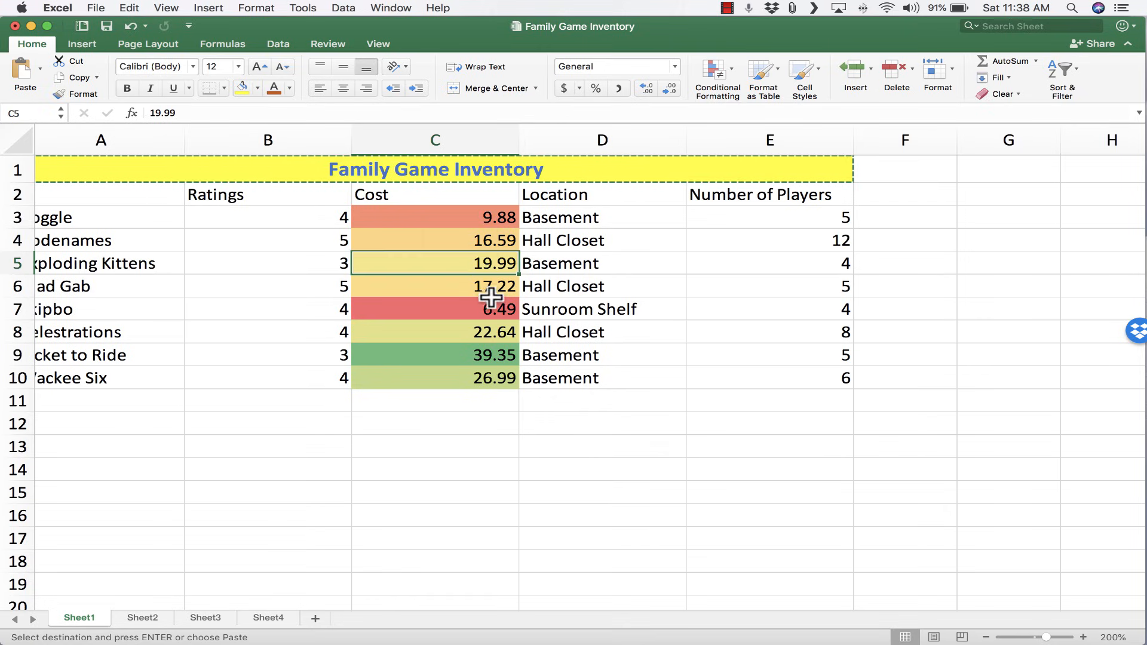
{"action": "left_click", "coordinate": [484, 309]}
Format the whole Cost column as Currency and check the result on Boggle's cost.
{"action": "left_click", "coordinate": [455, 140]}
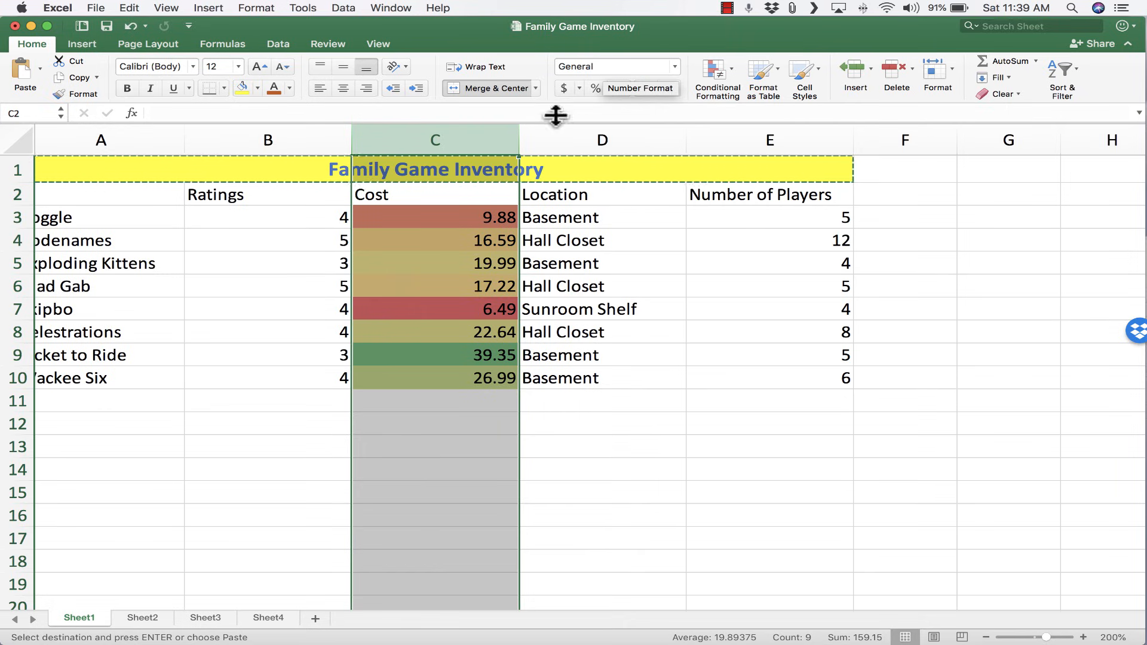
{"action": "left_click", "coordinate": [675, 68]}
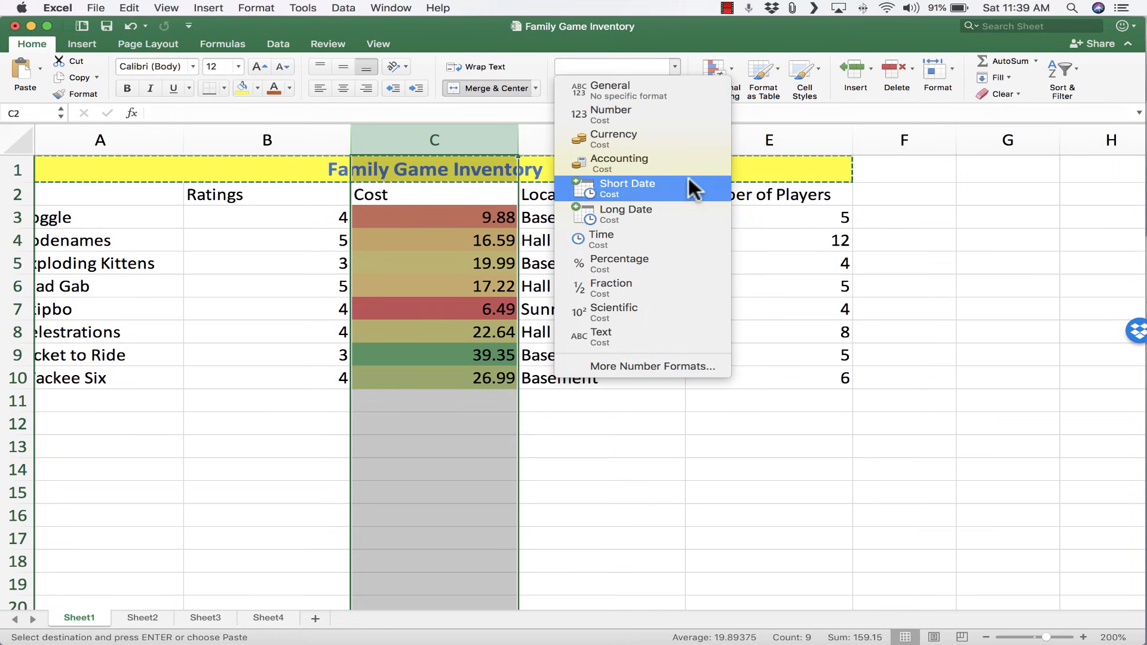
{"action": "left_click", "coordinate": [671, 144]}
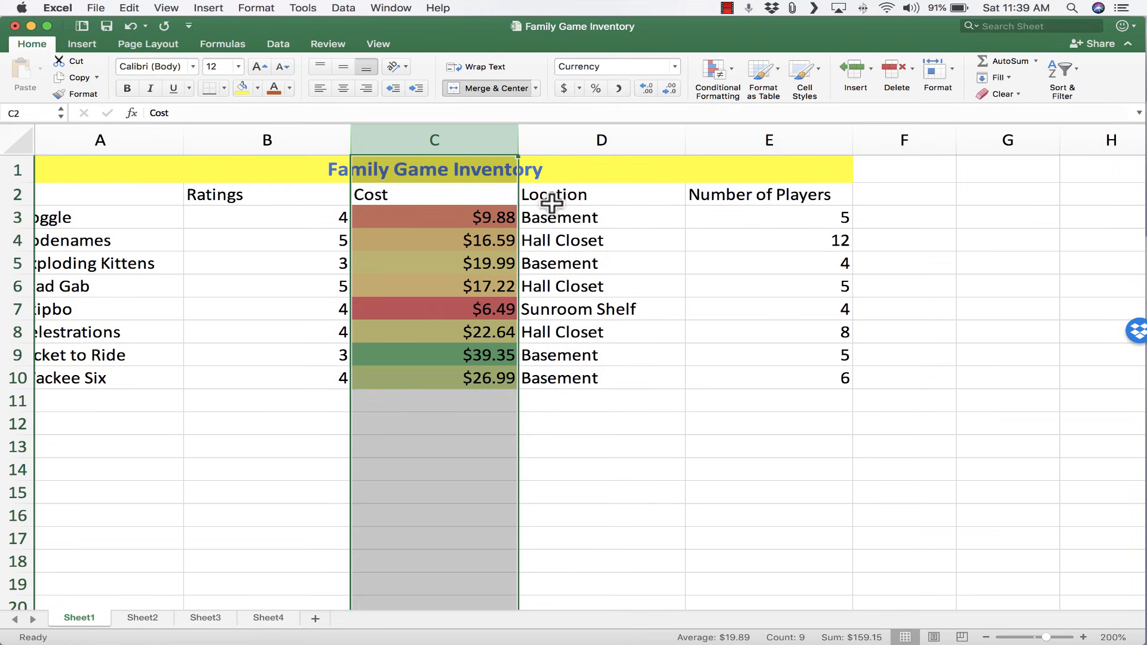
{"action": "left_click", "coordinate": [484, 219]}
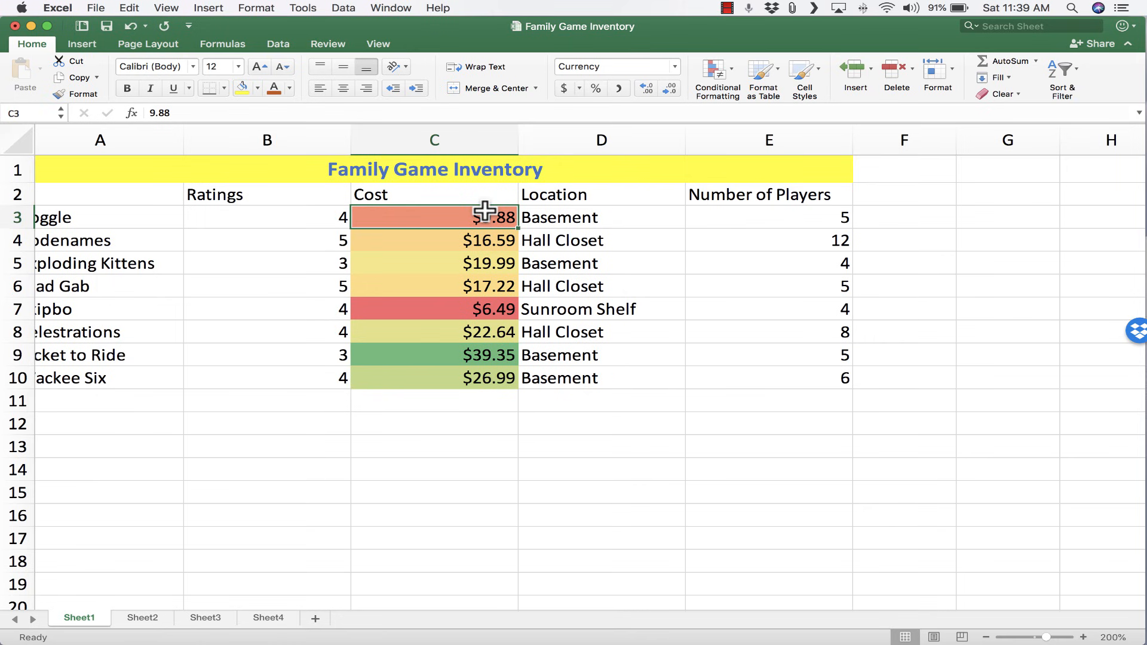
{"action": "scroll", "coordinate": [485, 211], "scroll_direction": "down", "scroll_amount": 1}
{"action": "scroll", "coordinate": [485, 210], "scroll_direction": "left", "scroll_amount": 1}
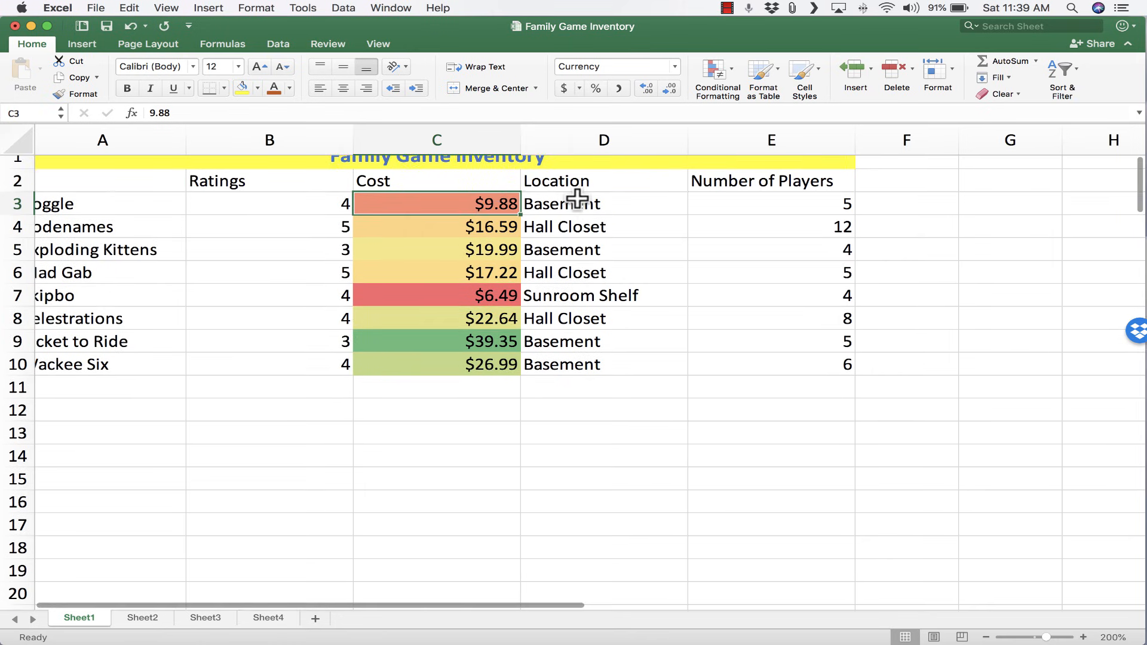
{"action": "scroll", "coordinate": [494, 257], "scroll_direction": "up", "scroll_amount": 1}
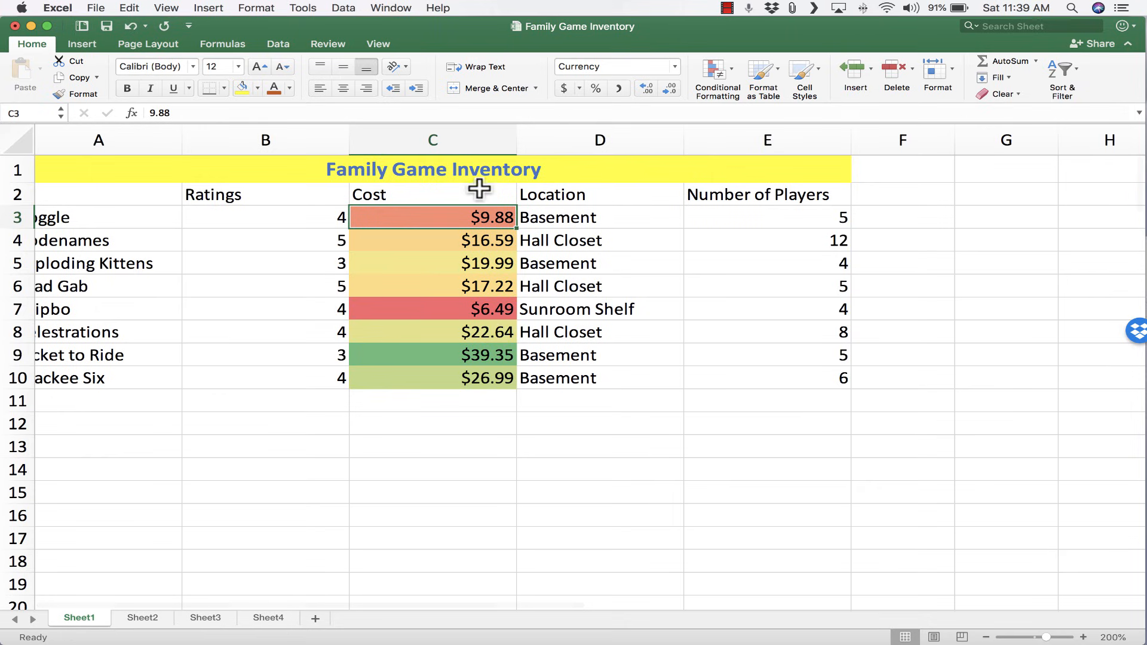
Apply the Accounting number format to the entire Cost column and check Boggle's cost in C3.
{"action": "left_click", "coordinate": [463, 142]}
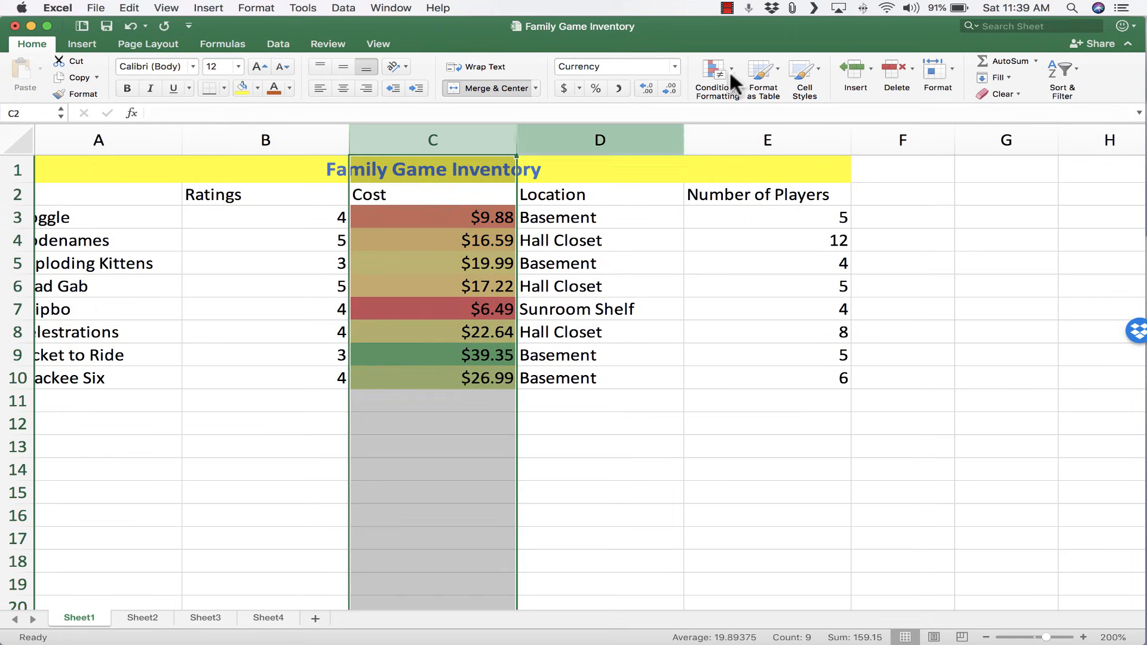
{"action": "left_click", "coordinate": [674, 66]}
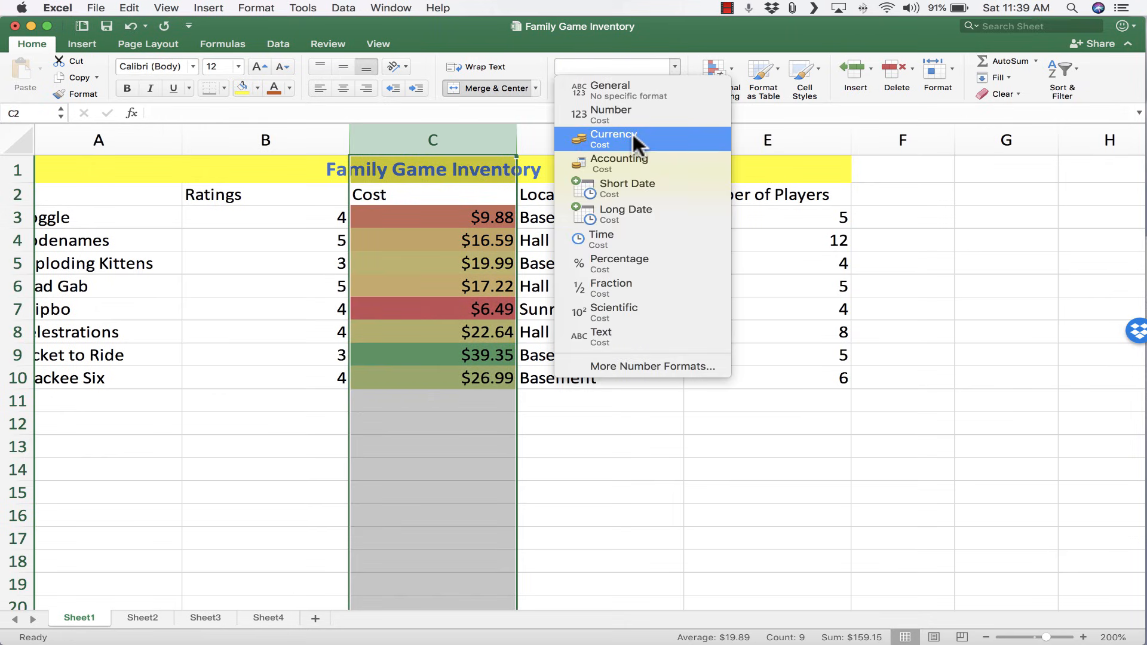
{"action": "left_click", "coordinate": [632, 157]}
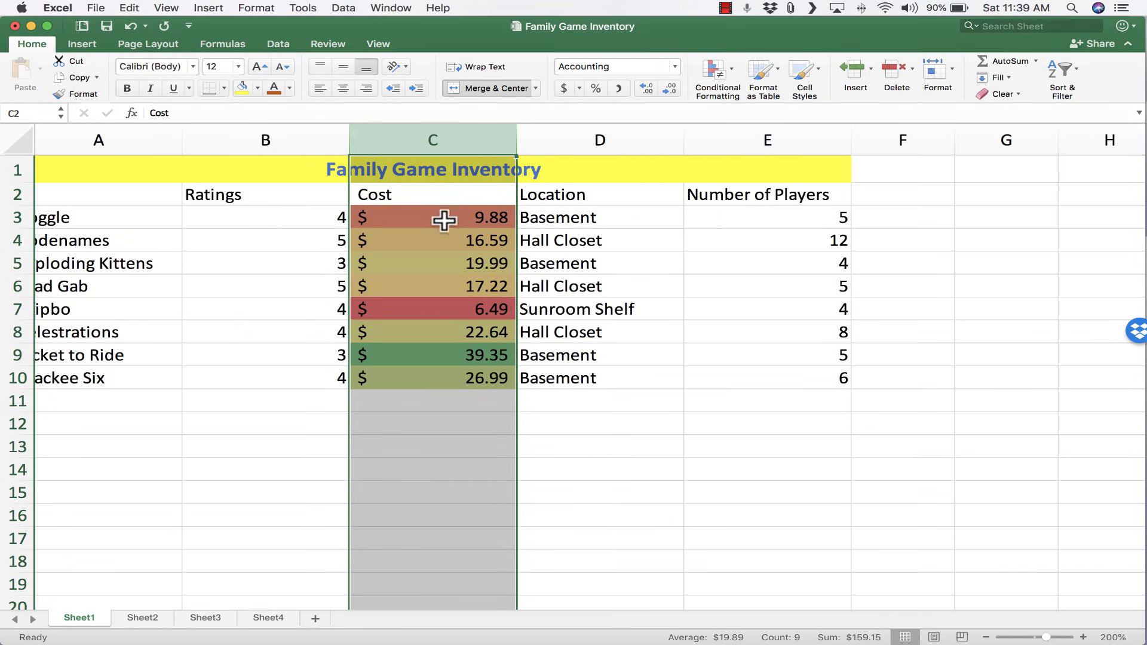
{"action": "left_click", "coordinate": [591, 454]}
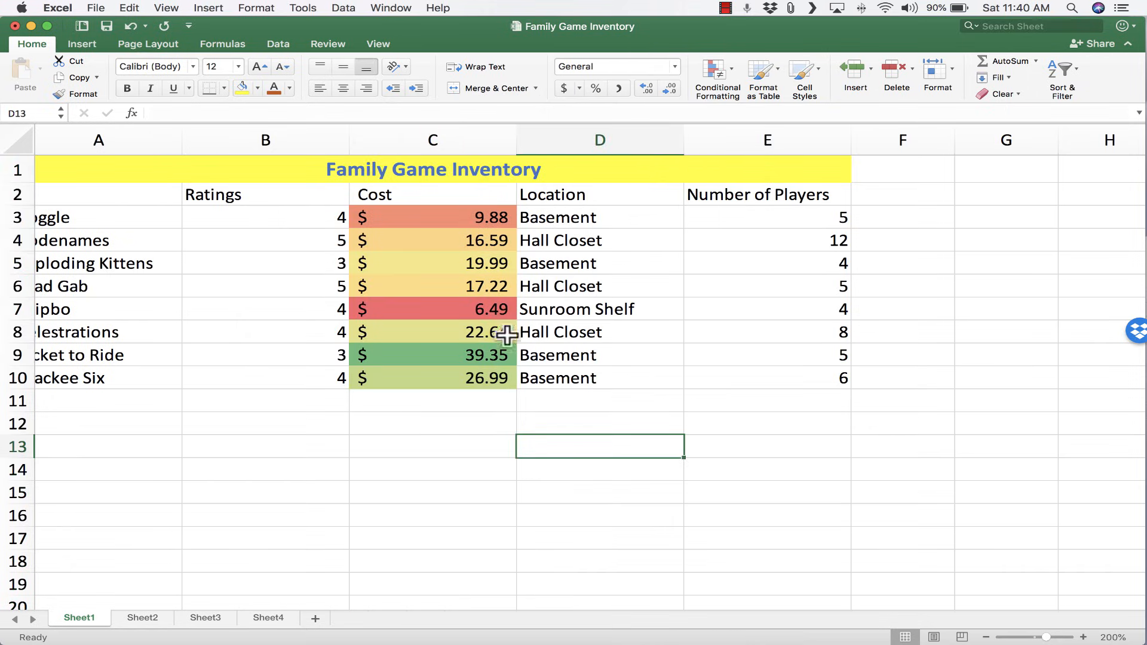
{"action": "left_click", "coordinate": [481, 221]}
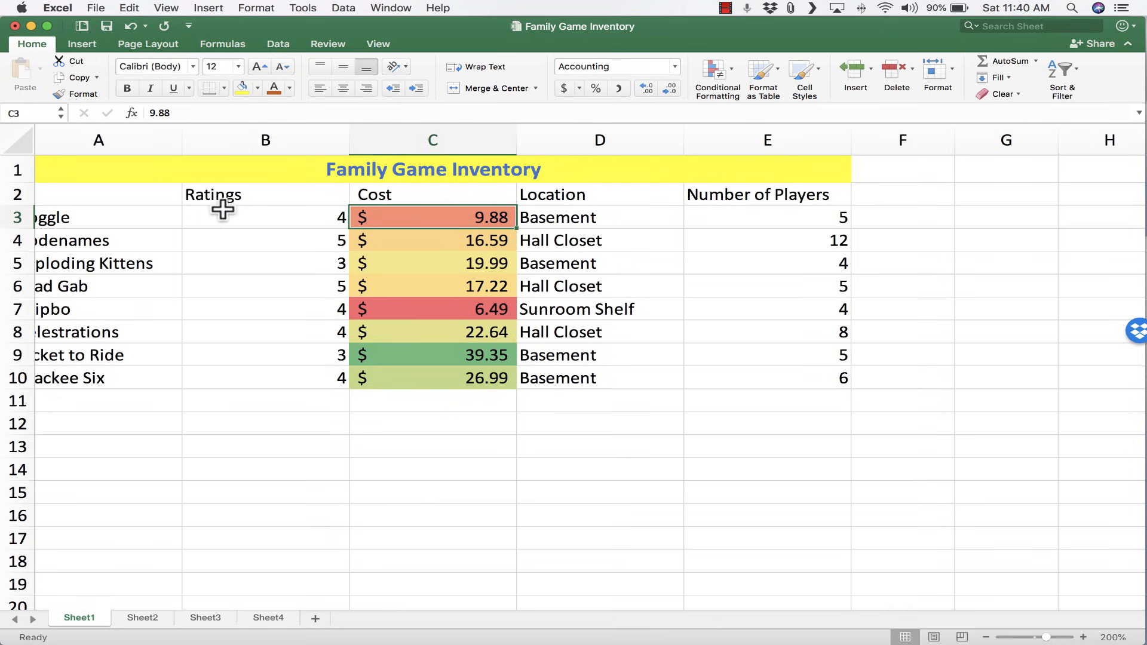
Look through the additional number formats available for the Cost column without changing it.
{"action": "left_click", "coordinate": [674, 66]}
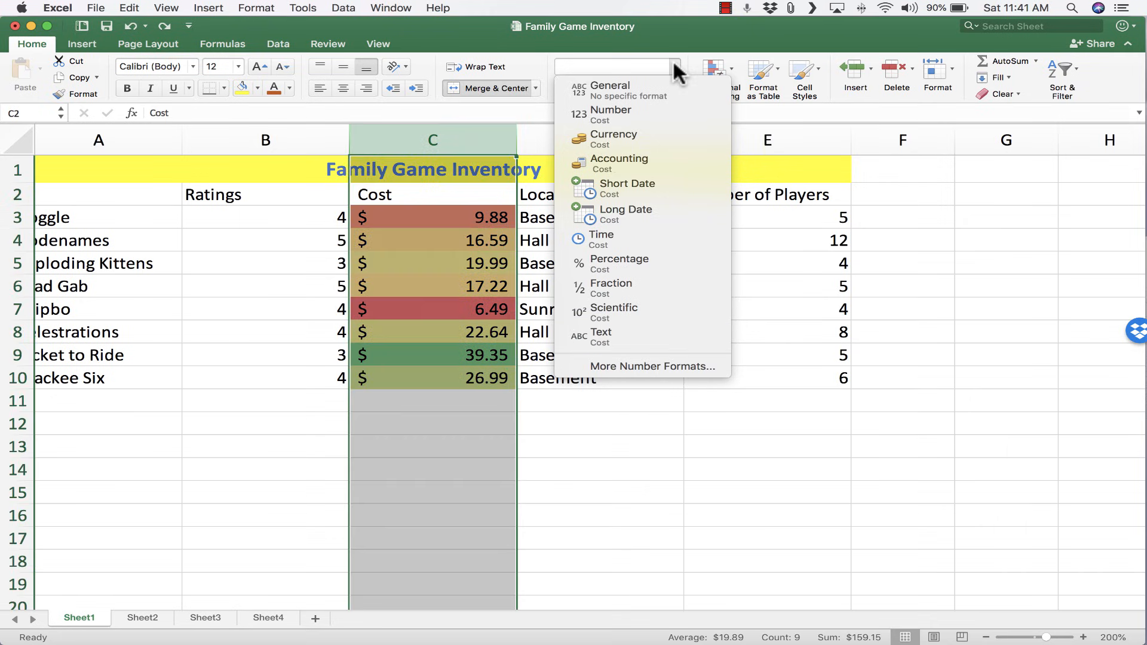
{"action": "left_click", "coordinate": [680, 366]}
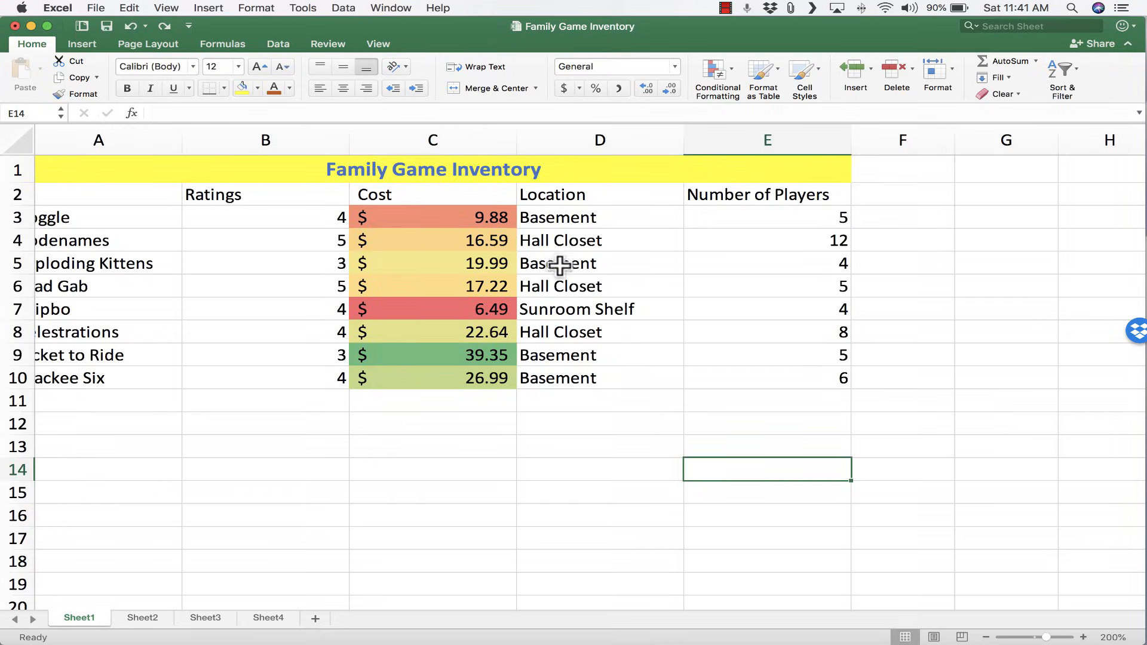
{"action": "scroll", "coordinate": [621, 276], "scroll_direction": "down", "scroll_amount": 5}
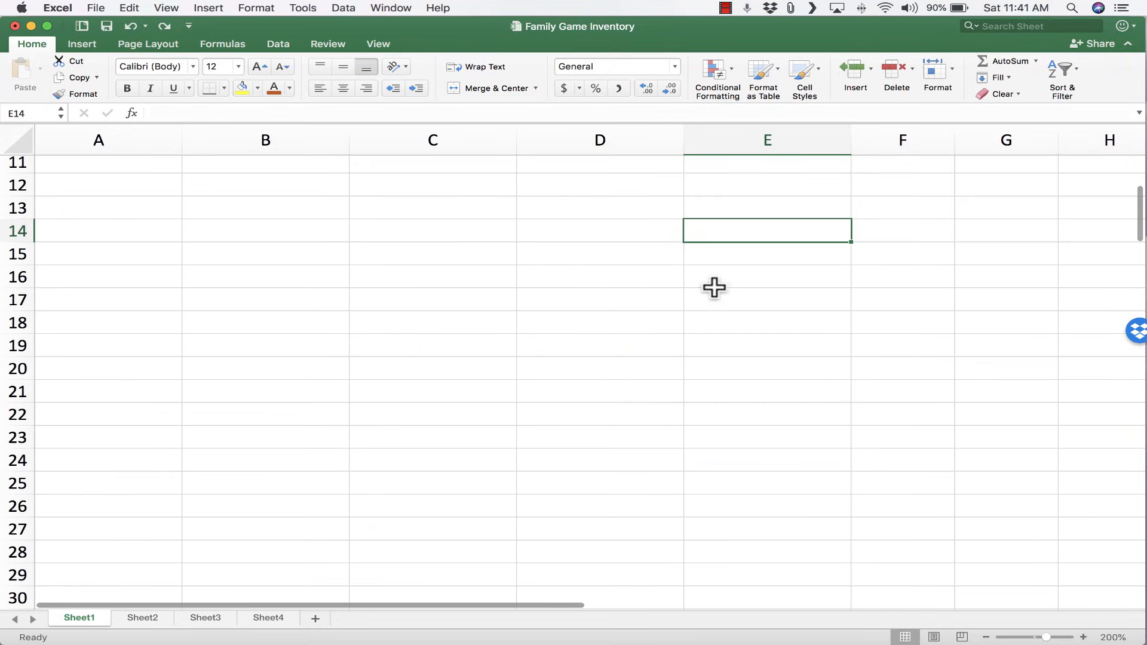
{"action": "scroll", "coordinate": [747, 290], "scroll_direction": "up", "scroll_amount": 1}
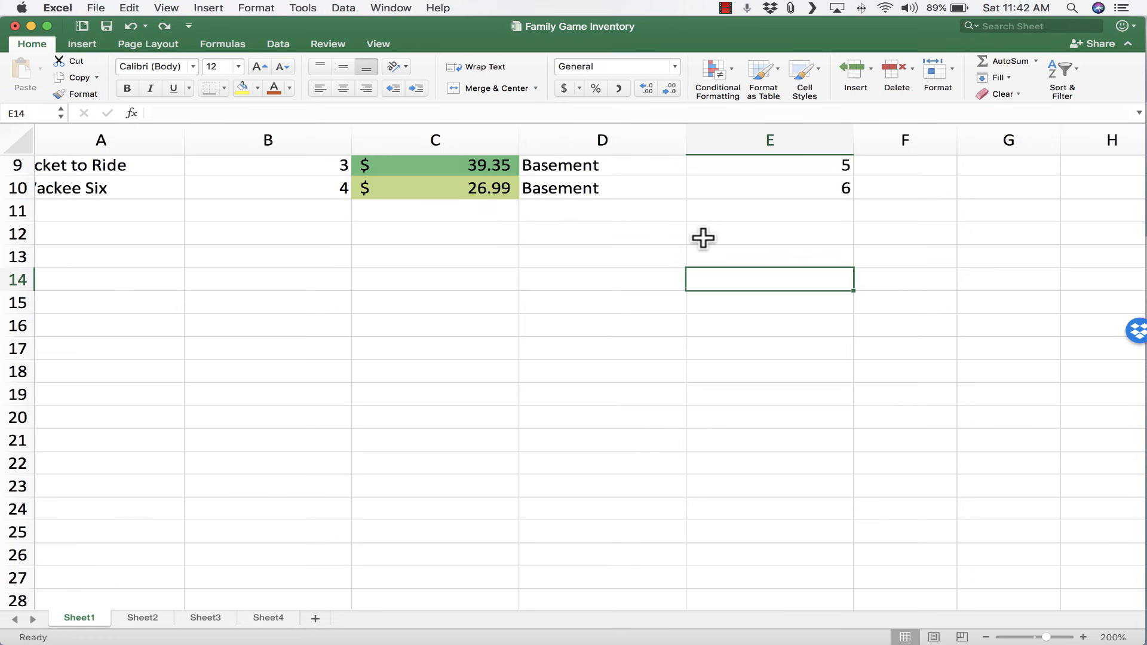
{"action": "scroll", "coordinate": [703, 237], "scroll_direction": "up", "scroll_amount": 5}
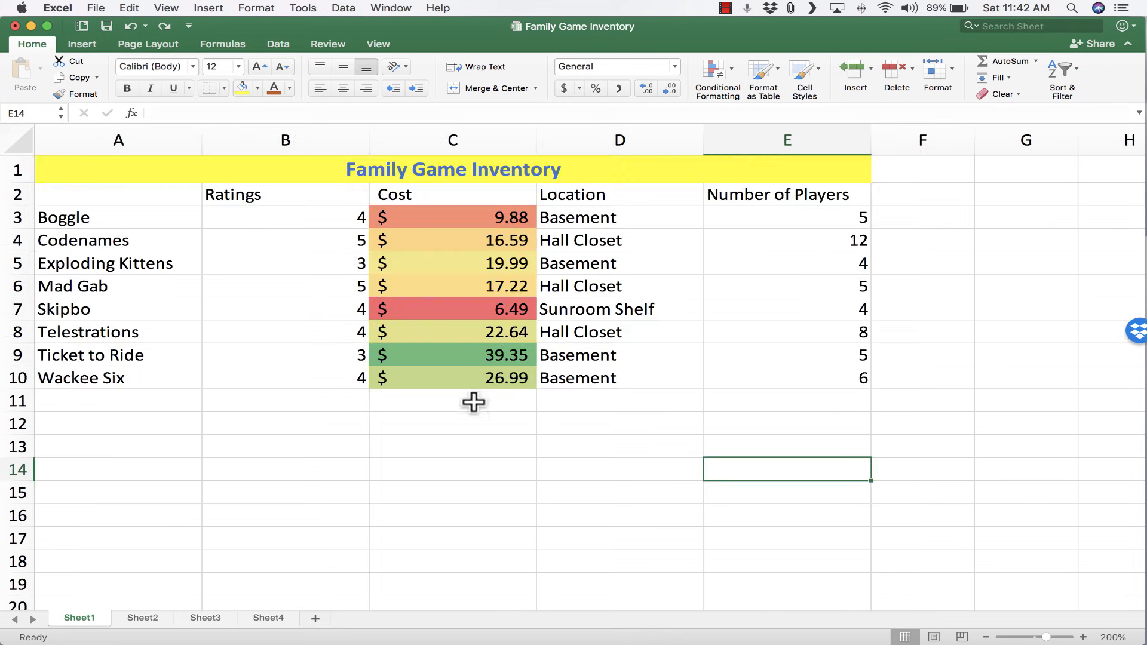
Copy the game name Wackee Six from A10 into A11 with the fill handle.
{"action": "left_click", "coordinate": [145, 378]}
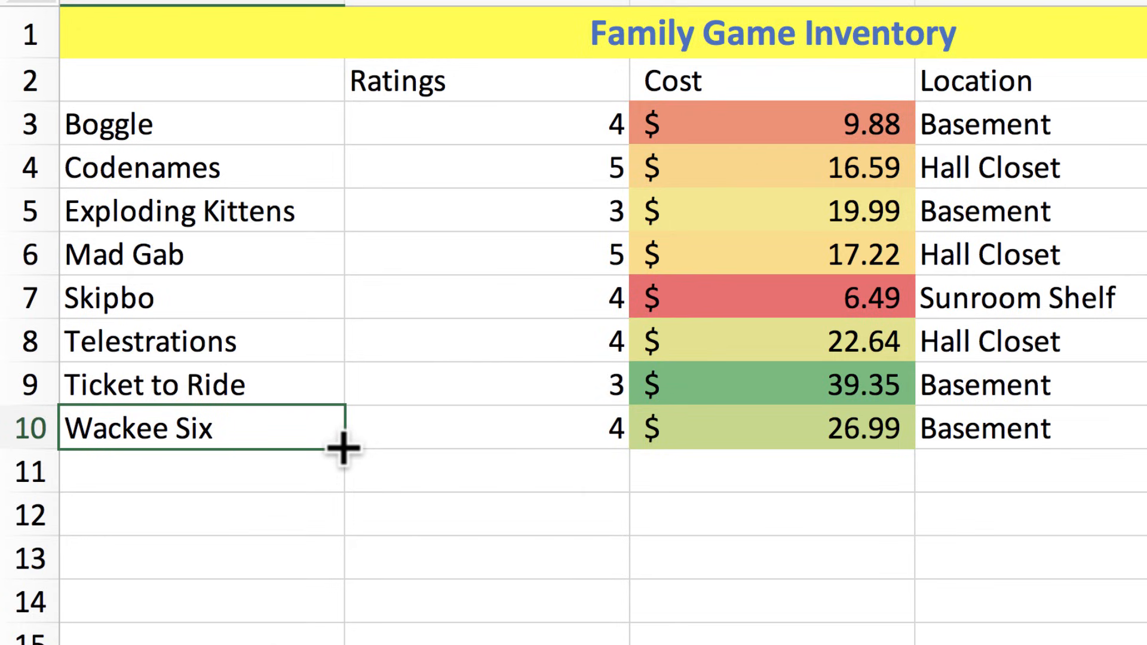
{"action": "left_click_drag", "start_coordinate": [344, 448], "coordinate": [340, 484]}
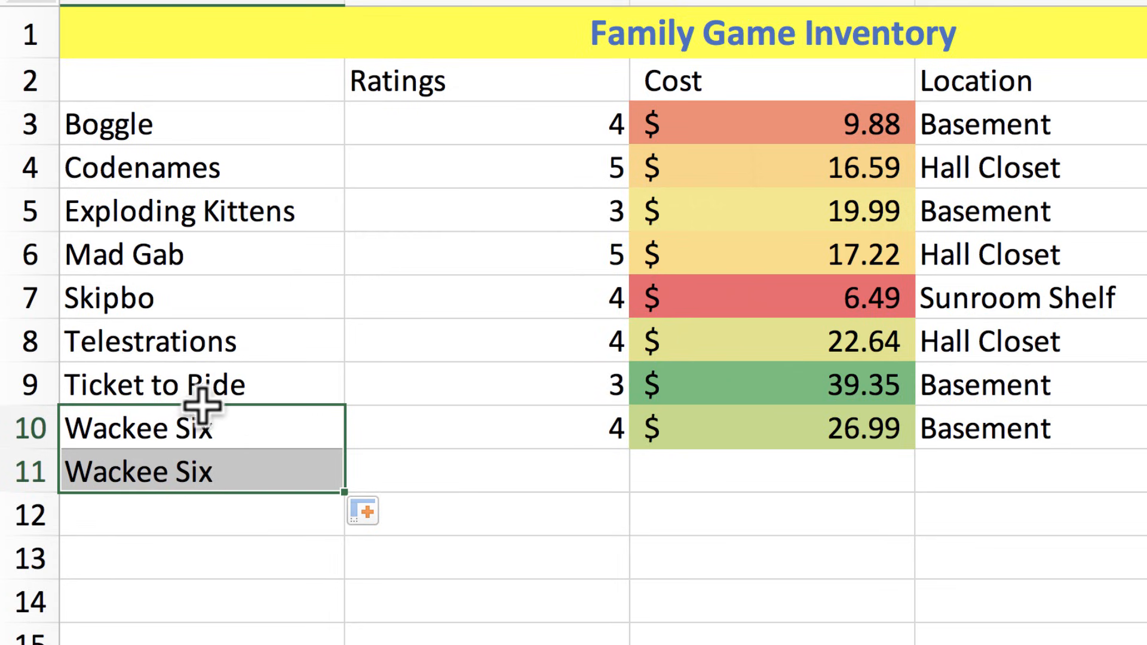
{"action": "left_click", "coordinate": [302, 478]}
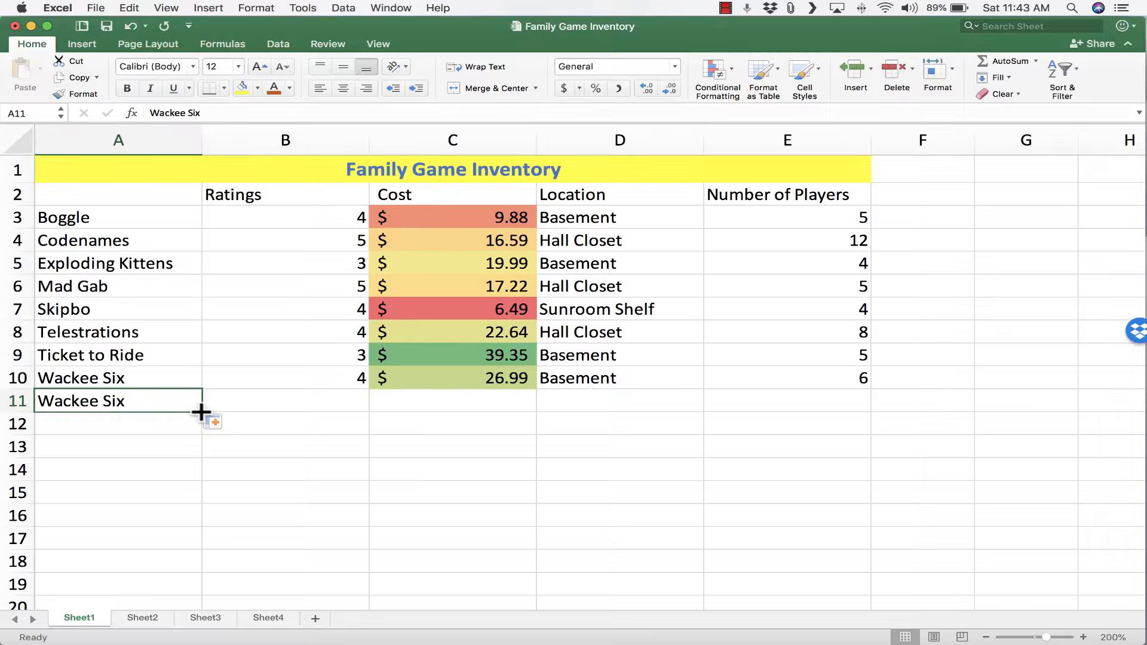
Try filling the Wackee Six entry from A11 down to A27 and undo that fill.
{"action": "scroll", "coordinate": [201, 412], "scroll_direction": "down", "scroll_amount": 5}
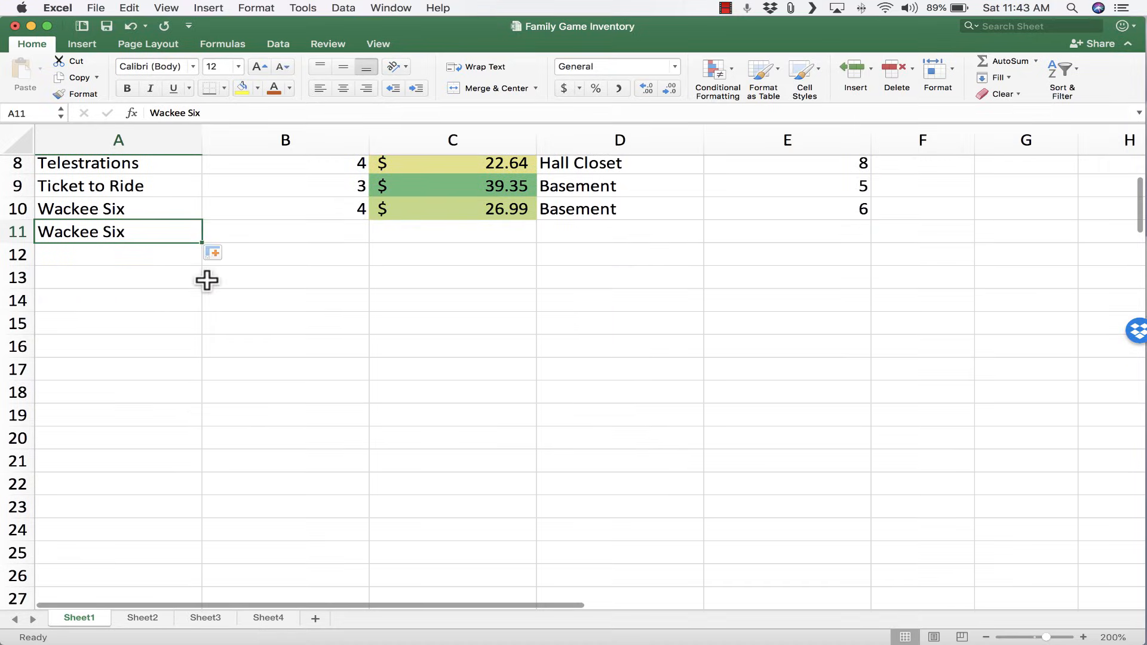
{"action": "left_click_drag", "start_coordinate": [202, 241], "coordinate": [182, 606]}
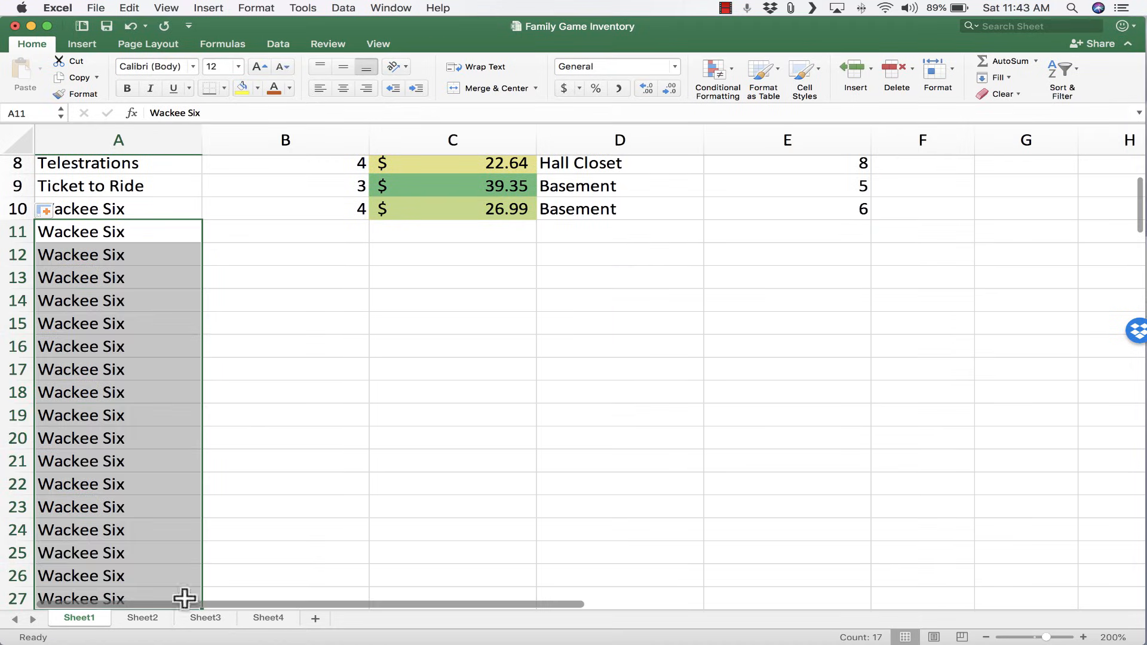
{"action": "scroll", "coordinate": [219, 317], "scroll_direction": "down", "scroll_amount": 3}
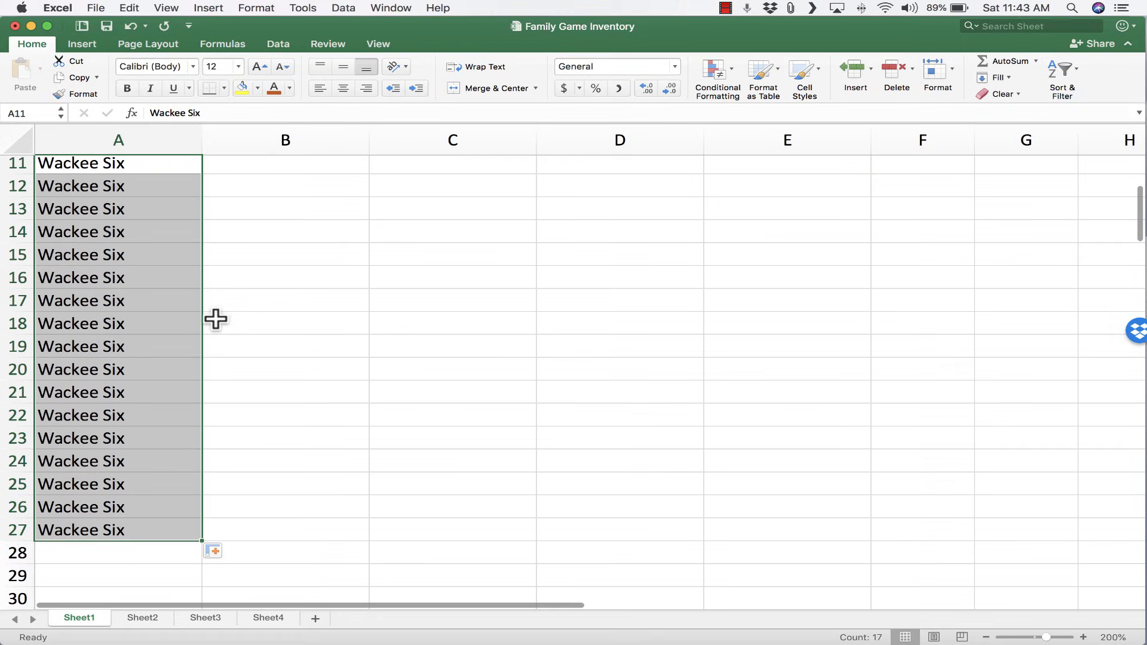
{"action": "key", "text": "super+z"}
{"action": "scroll", "coordinate": [209, 305], "scroll_direction": "up", "scroll_amount": 10}
{"action": "scroll", "coordinate": [315, 375], "scroll_direction": "right", "scroll_amount": 3}
{"action": "scroll", "coordinate": [316, 374], "scroll_direction": "left", "scroll_amount": 3}
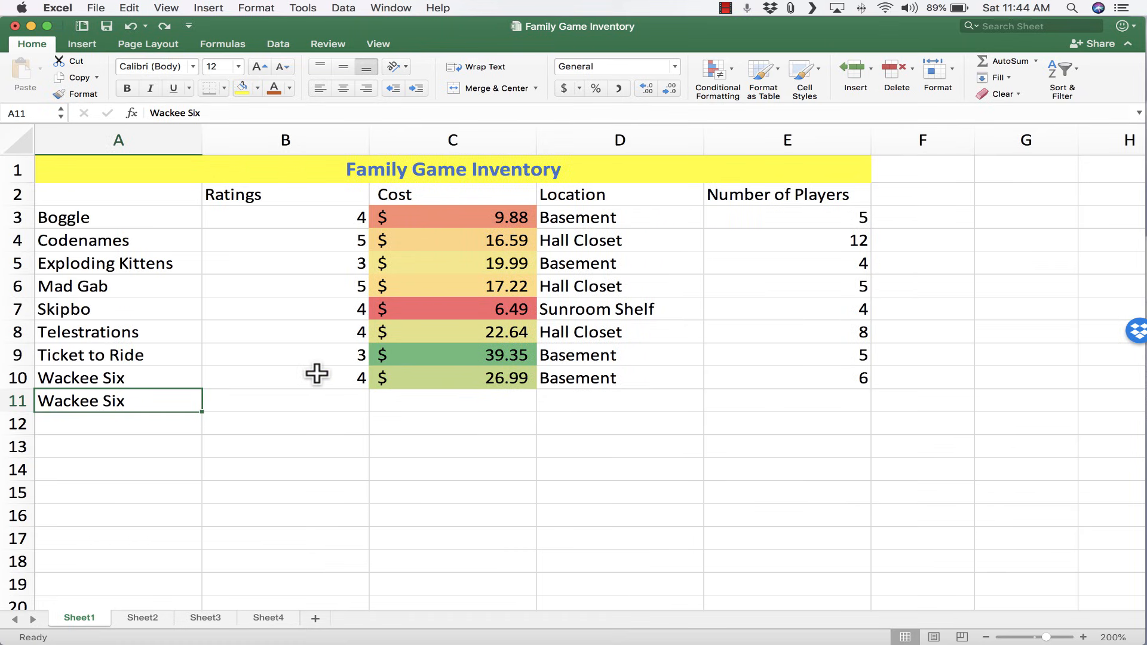
Try filling Wackee Six's rating from B10 into B11 and undo that fill.
{"action": "left_click", "coordinate": [346, 375]}
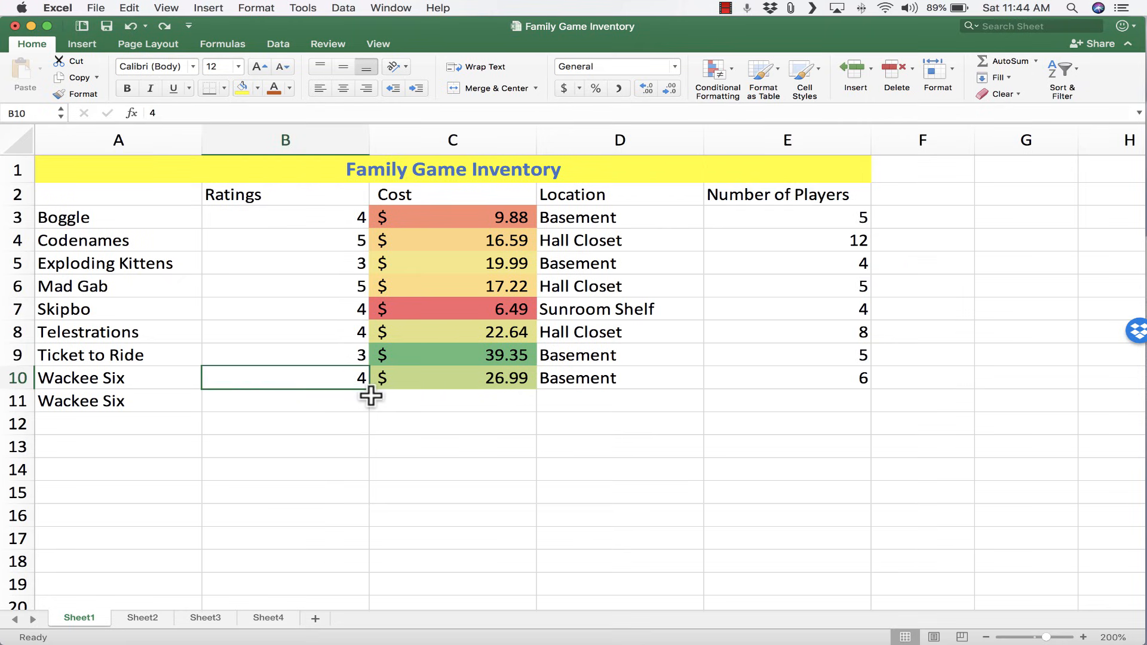
{"action": "left_click_drag", "start_coordinate": [370, 391], "coordinate": [368, 418]}
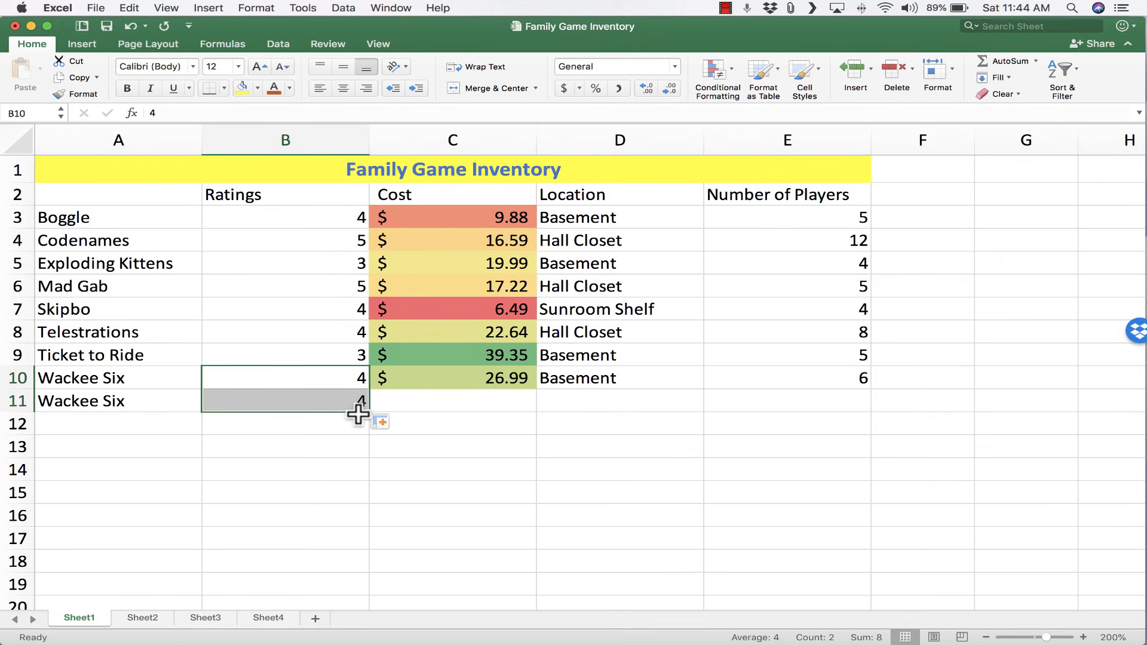
{"action": "key", "text": "super+z"}
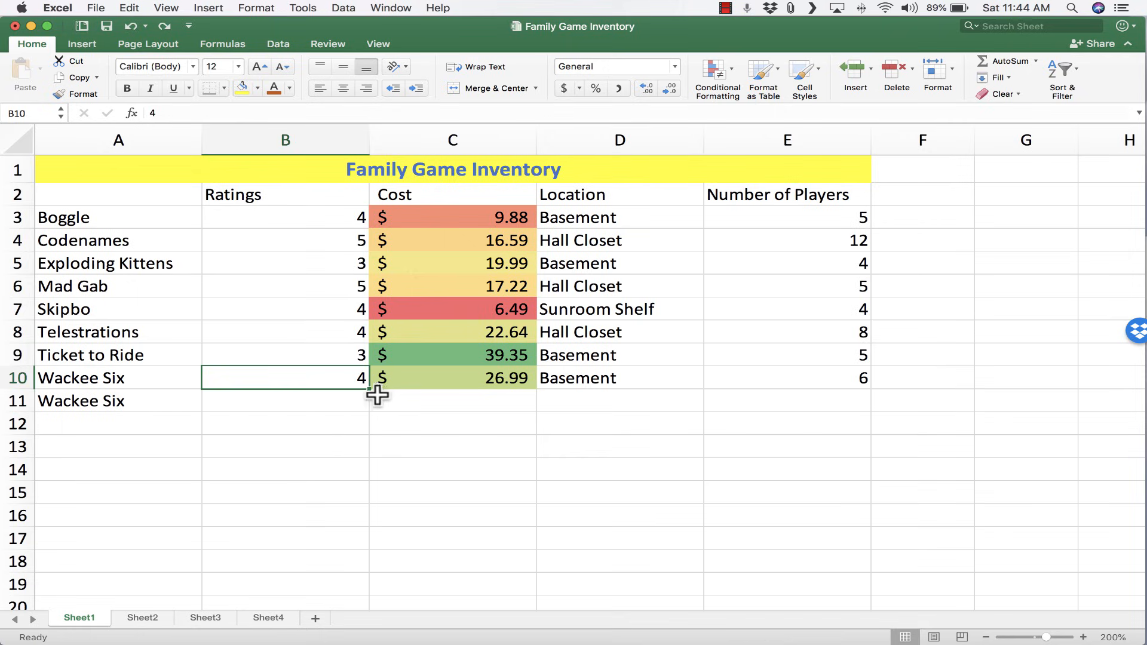
{"action": "key", "text": "Down"}
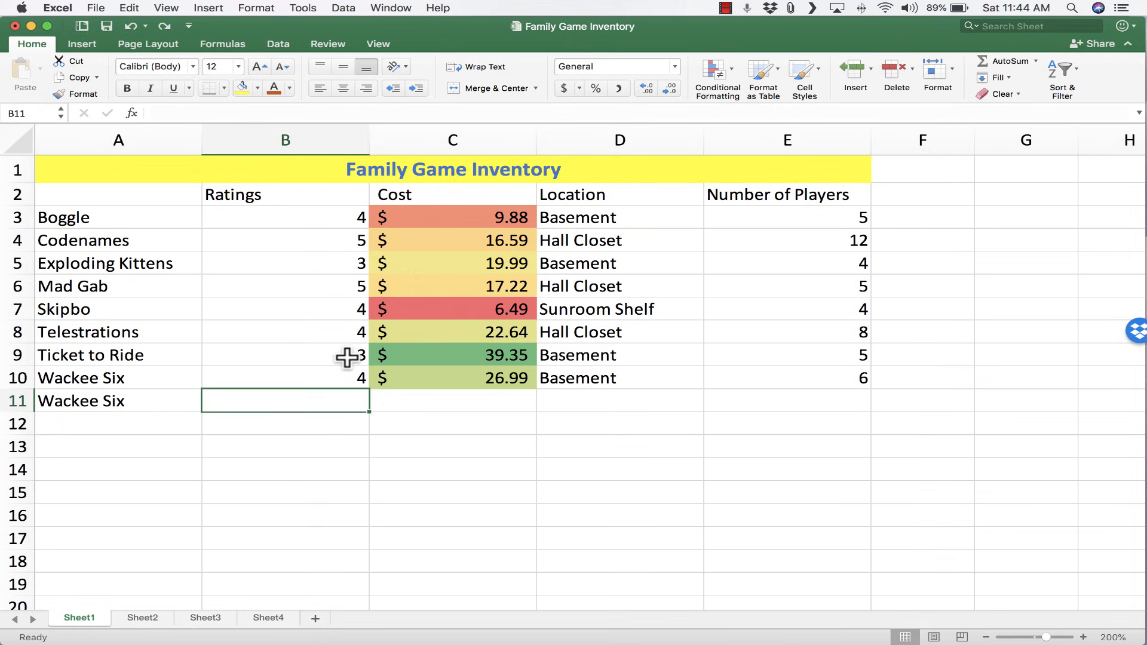
Extend the Ratings values in B9:B10 as a number series down to B17 with the fill handle.
{"action": "left_click_drag", "start_coordinate": [343, 356], "coordinate": [343, 374]}
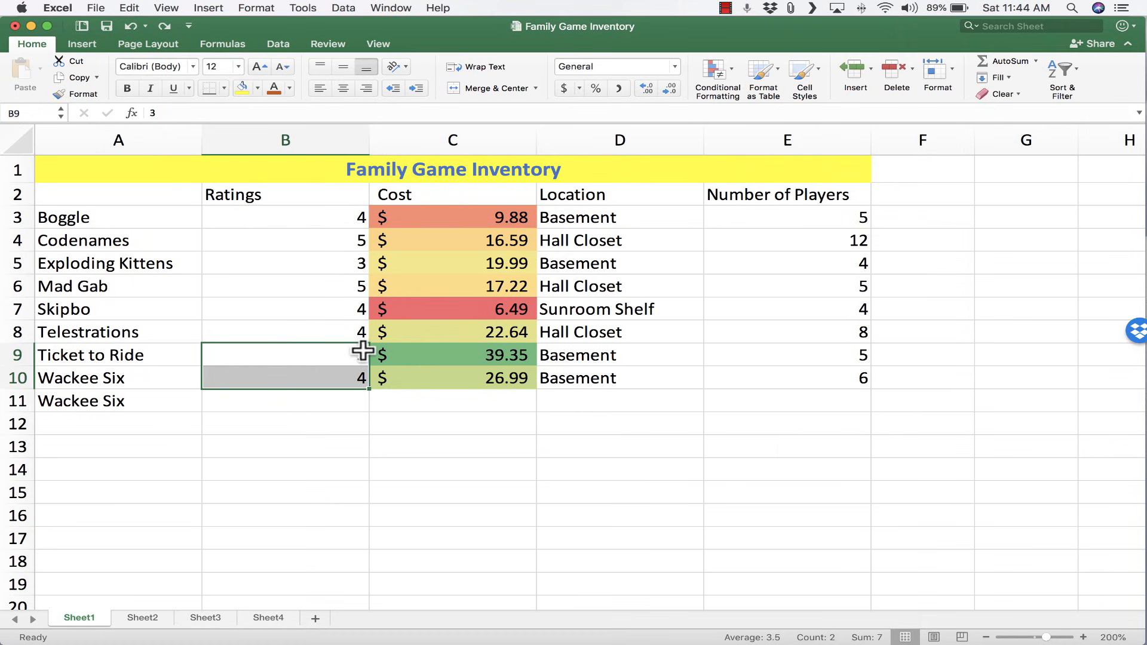
{"action": "left_click_drag", "start_coordinate": [370, 389], "coordinate": [371, 546]}
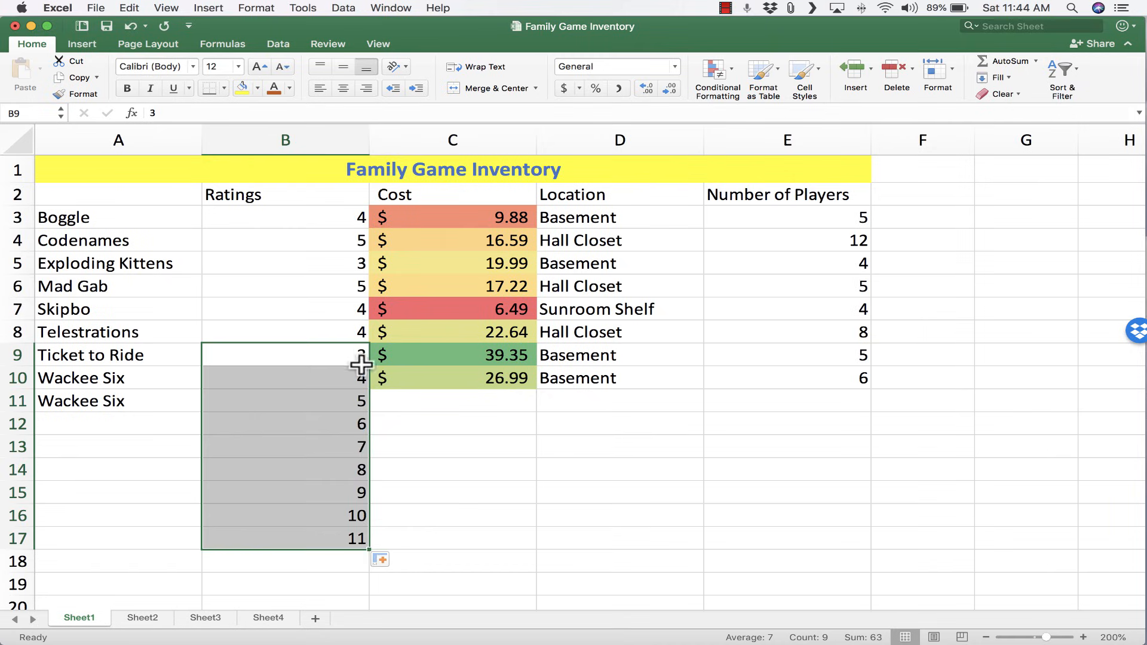
Try extending the Ratings number series further down to B127 with the fill handle and undo that fill.
{"action": "scroll", "coordinate": [372, 496], "scroll_direction": "down", "scroll_amount": 1}
{"action": "scroll", "coordinate": [372, 496], "scroll_direction": "down", "scroll_amount": 10}
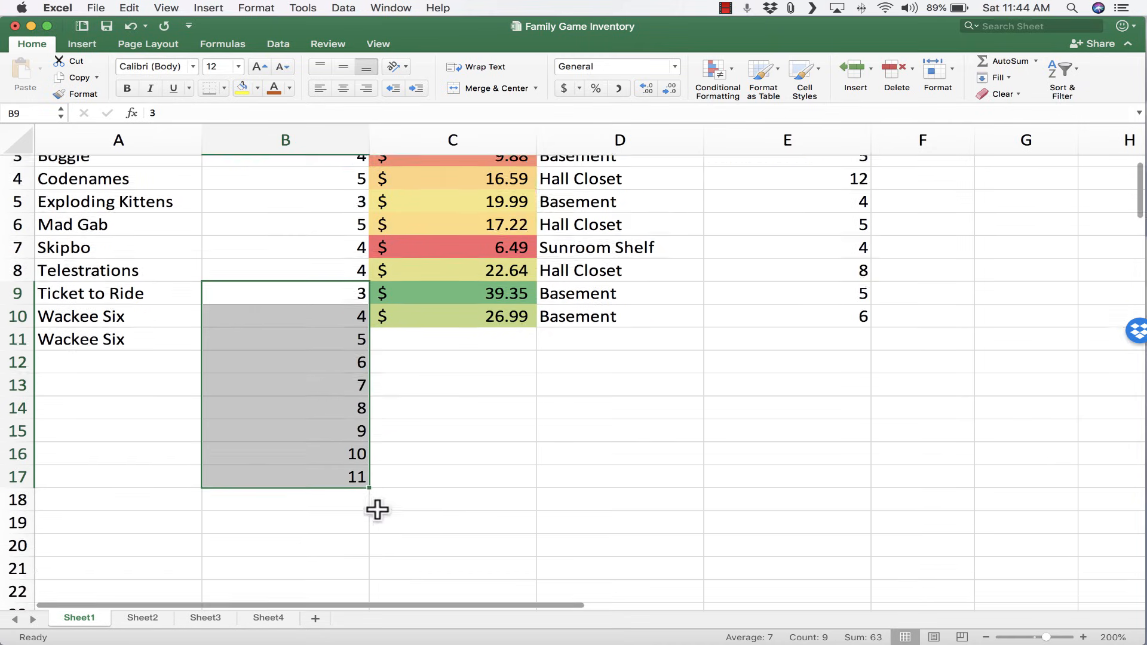
{"action": "left_click_drag", "start_coordinate": [369, 291], "coordinate": [346, 614]}
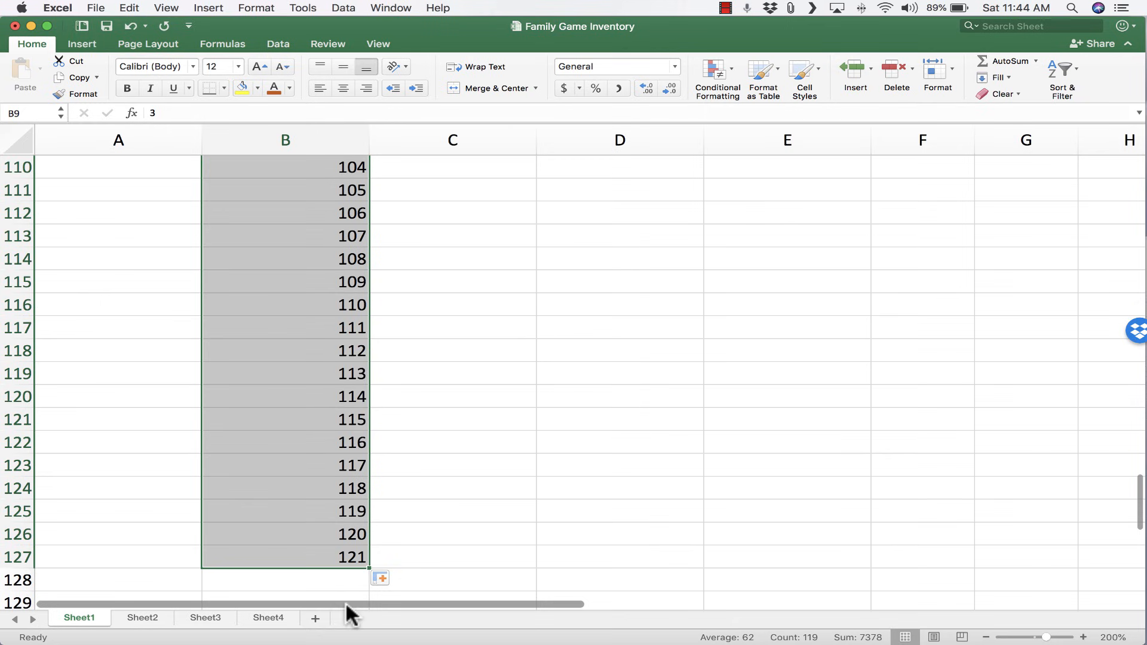
{"action": "scroll", "coordinate": [361, 421], "scroll_direction": "up", "scroll_amount": 3}
{"action": "scroll", "coordinate": [361, 422], "scroll_direction": "up", "scroll_amount": 10}
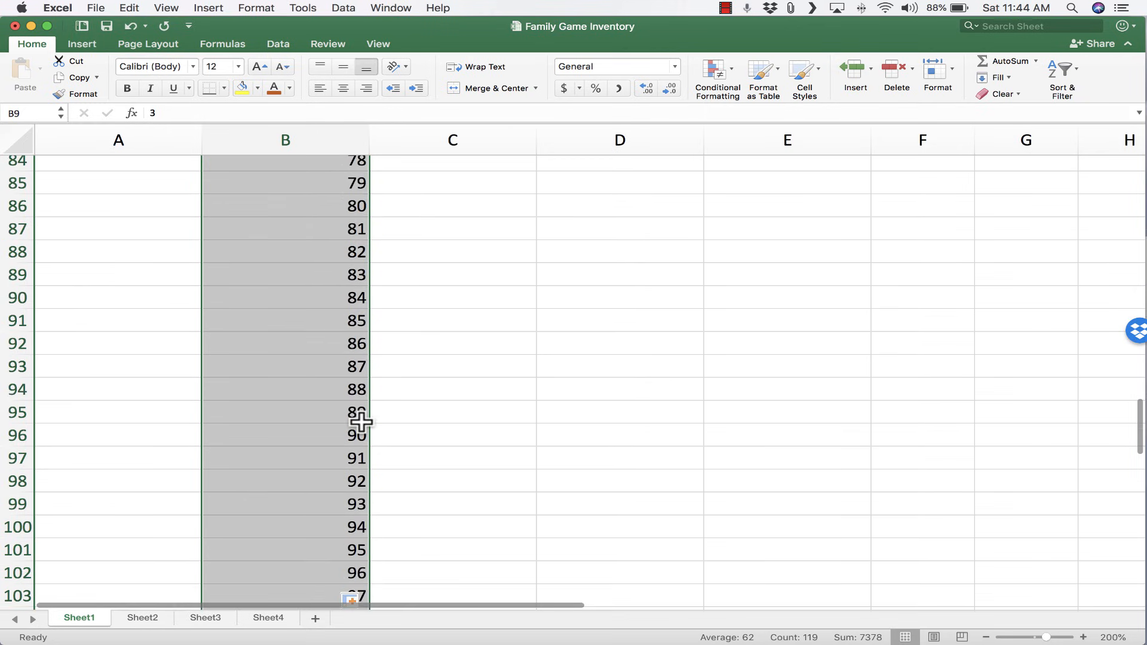
{"action": "key", "text": "super+z"}
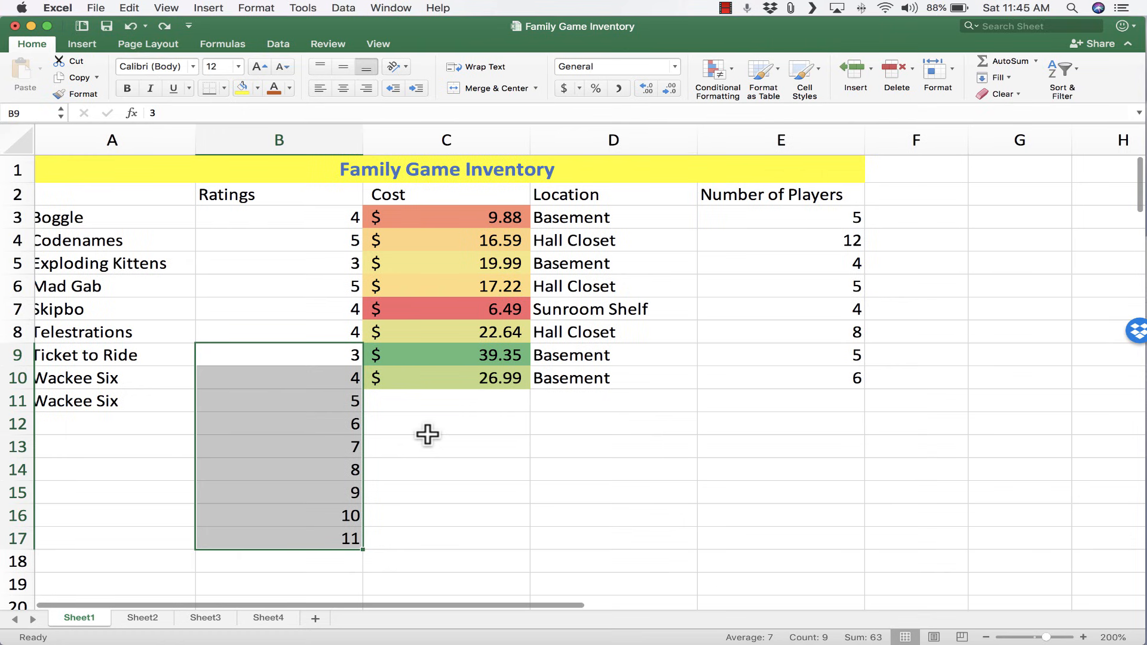
Undo the number series filled below B10 and enter 2, 4 and 6 in B11:B13.
{"action": "left_click", "coordinate": [427, 435]}
{"action": "key", "text": "super+z"}
{"action": "left_click", "coordinate": [338, 406]}
{"action": "type", "text": "2"}
{"action": "key", "text": "Return"}
{"action": "type", "text": "4"}
{"action": "key", "text": "Return"}
{"action": "type", "text": "6"}
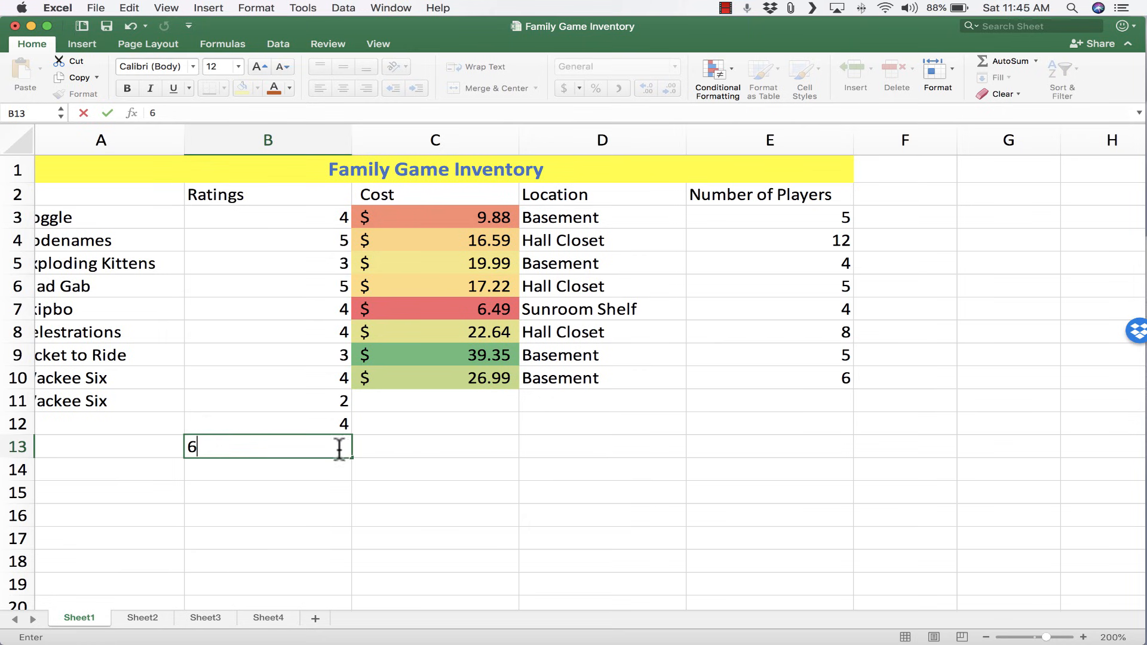
{"action": "left_click", "coordinate": [420, 475]}
Try extending the 2, 4, 6 series from B11:B13 down to B19, and undo the fill and the 6 in B13.
{"action": "left_click_drag", "start_coordinate": [327, 404], "coordinate": [338, 589]}
{"action": "scroll", "coordinate": [431, 482], "scroll_direction": "down", "scroll_amount": 2}
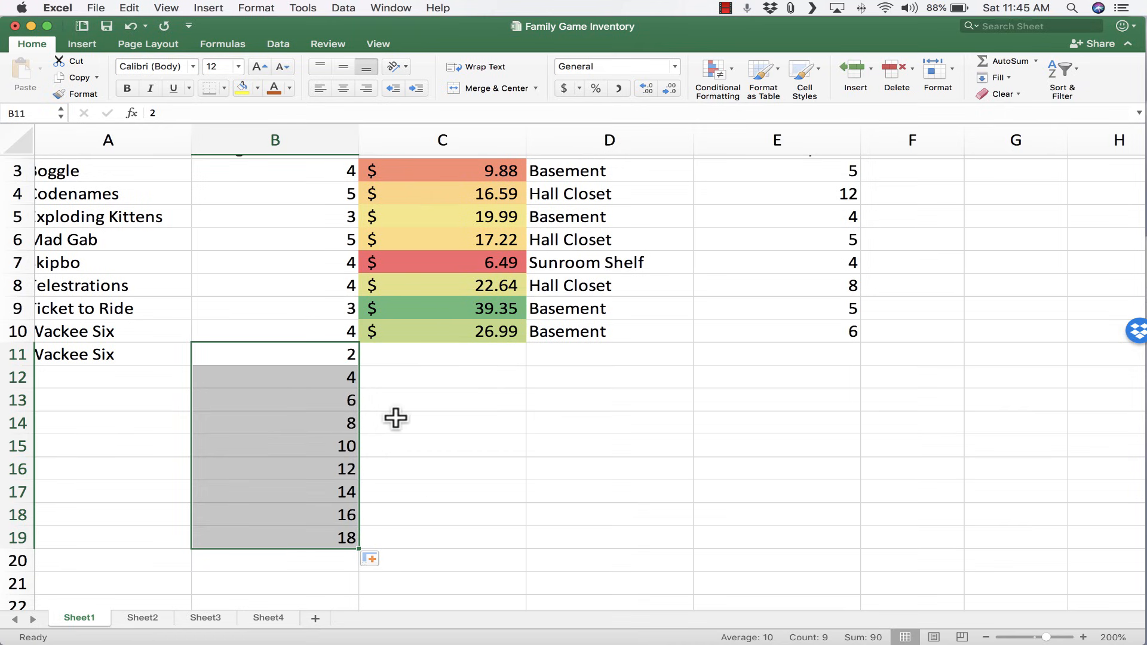
{"action": "key", "text": "super+z"}
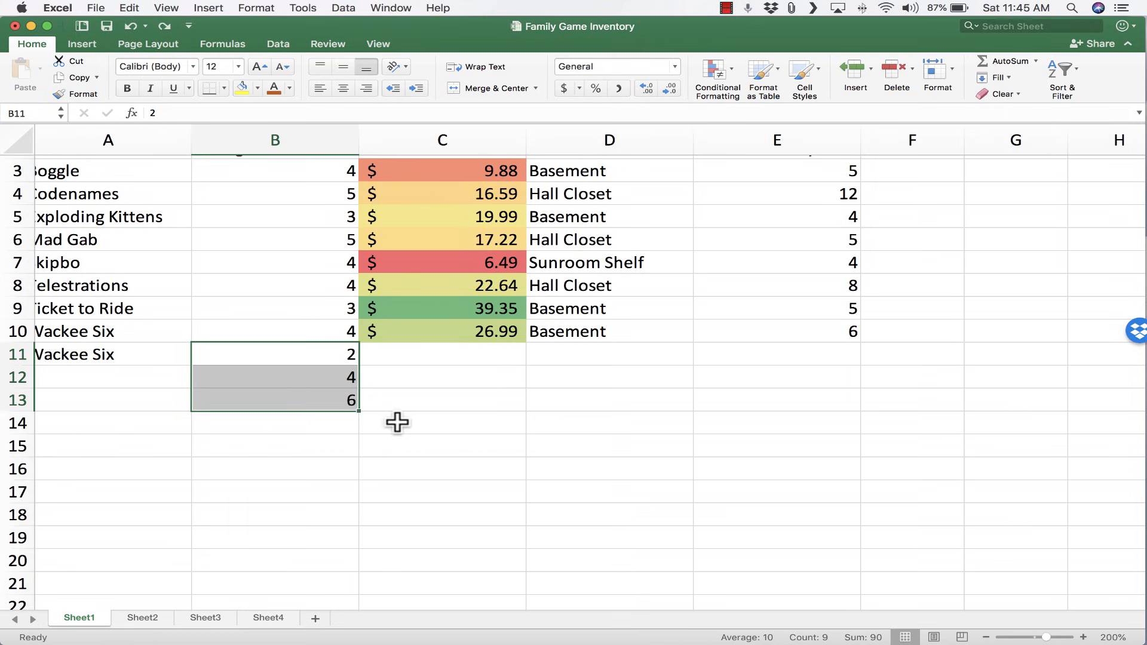
{"action": "key", "text": "super+z"}
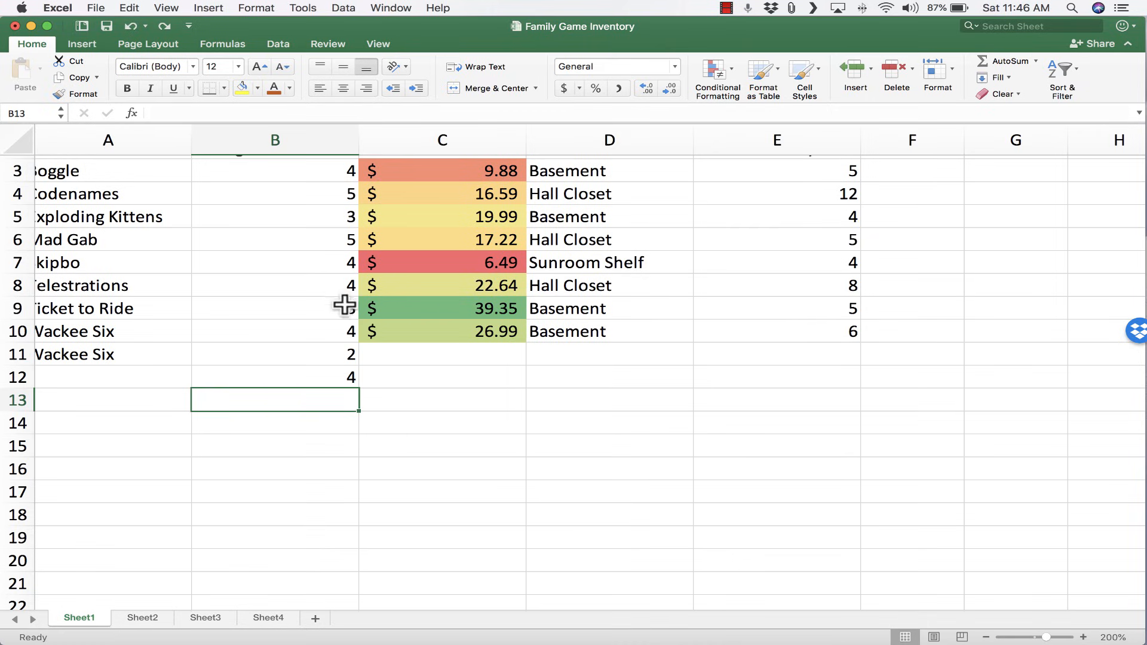
Try filling the Location entries from D8:D10 down to D19 with the fill handle and undo that fill.
{"action": "left_click_drag", "start_coordinate": [328, 352], "coordinate": [333, 377]}
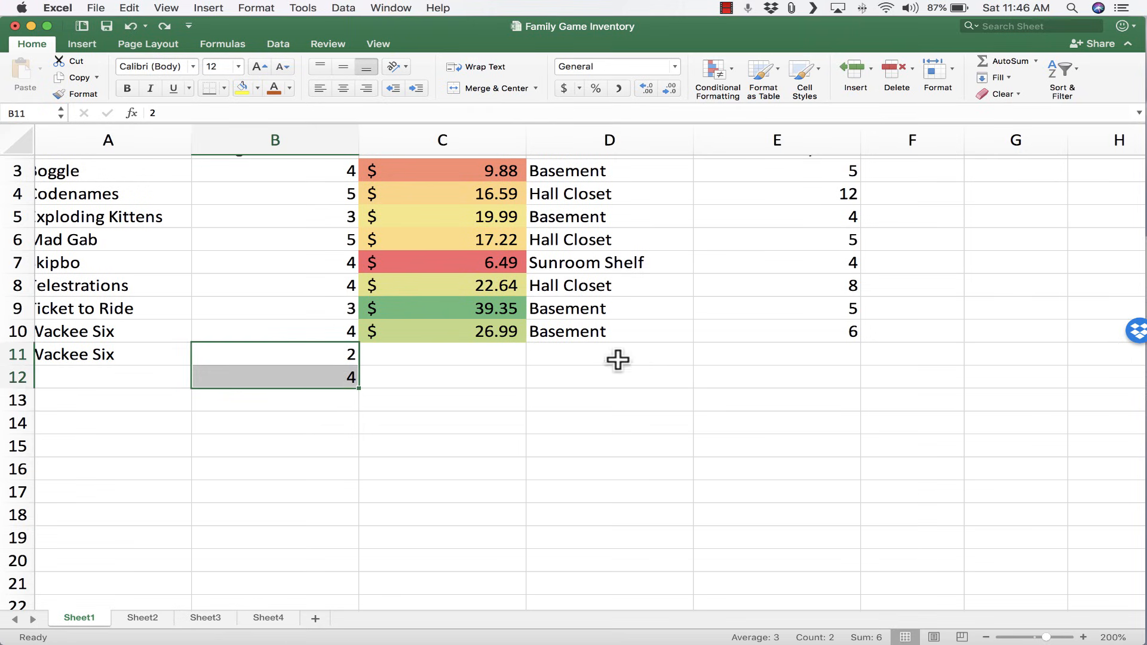
{"action": "left_click", "coordinate": [604, 332]}
{"action": "left_click_drag", "start_coordinate": [584, 286], "coordinate": [587, 327]}
{"action": "left_click_drag", "start_coordinate": [692, 343], "coordinate": [694, 534]}
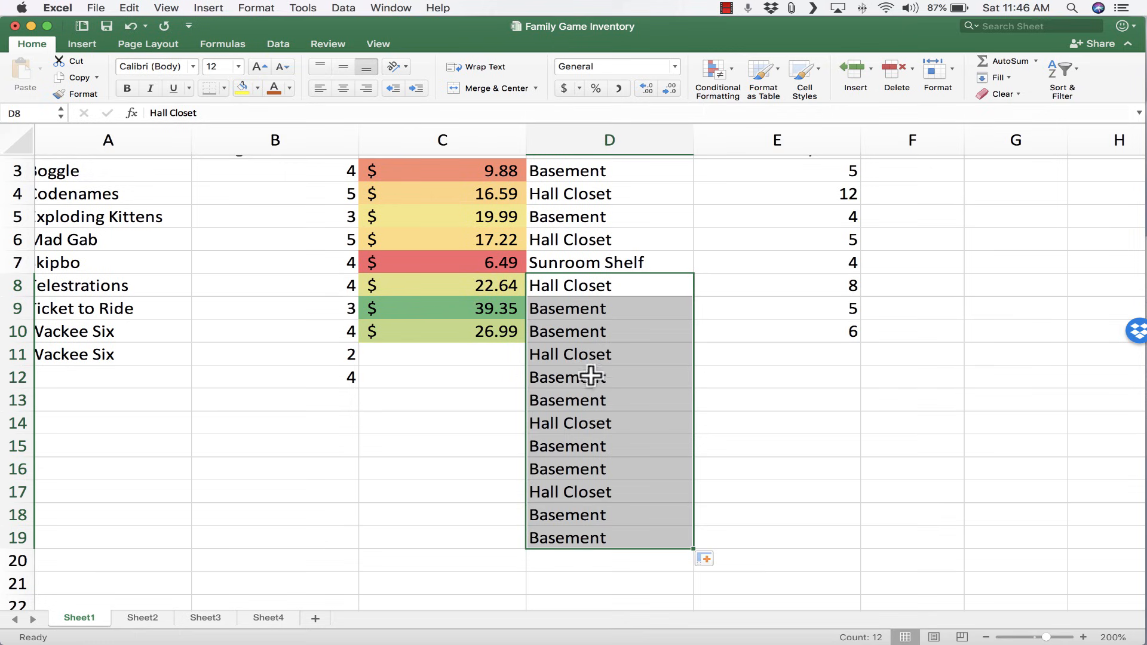
{"action": "scroll", "coordinate": [781, 414], "scroll_direction": "up", "scroll_amount": 1}
{"action": "key", "text": "super+z"}
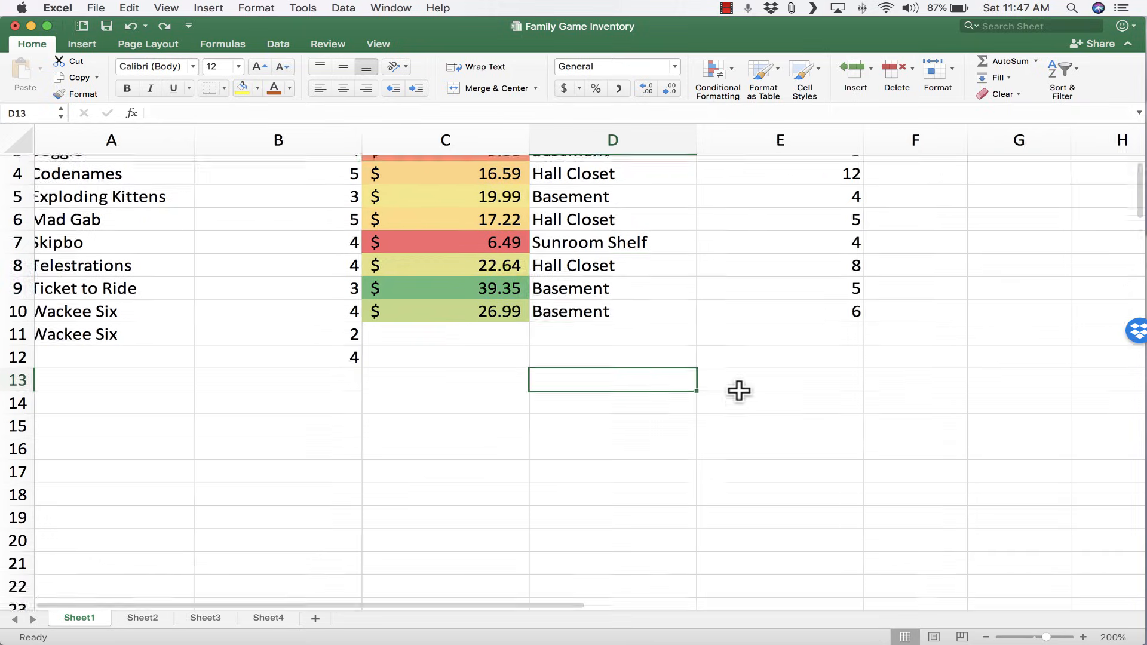
{"action": "scroll", "coordinate": [740, 391], "scroll_direction": "up", "scroll_amount": 3}
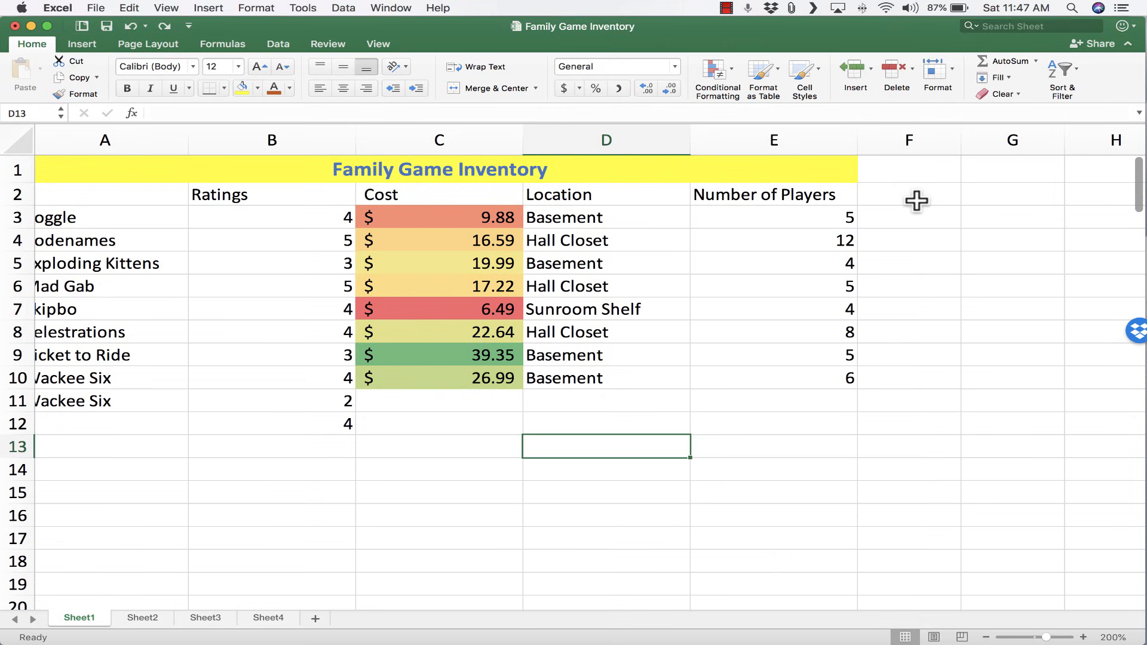
On Sheet2, enter Monday in B1 and 6:00 AM in A2.
{"action": "left_click", "coordinate": [135, 618]}
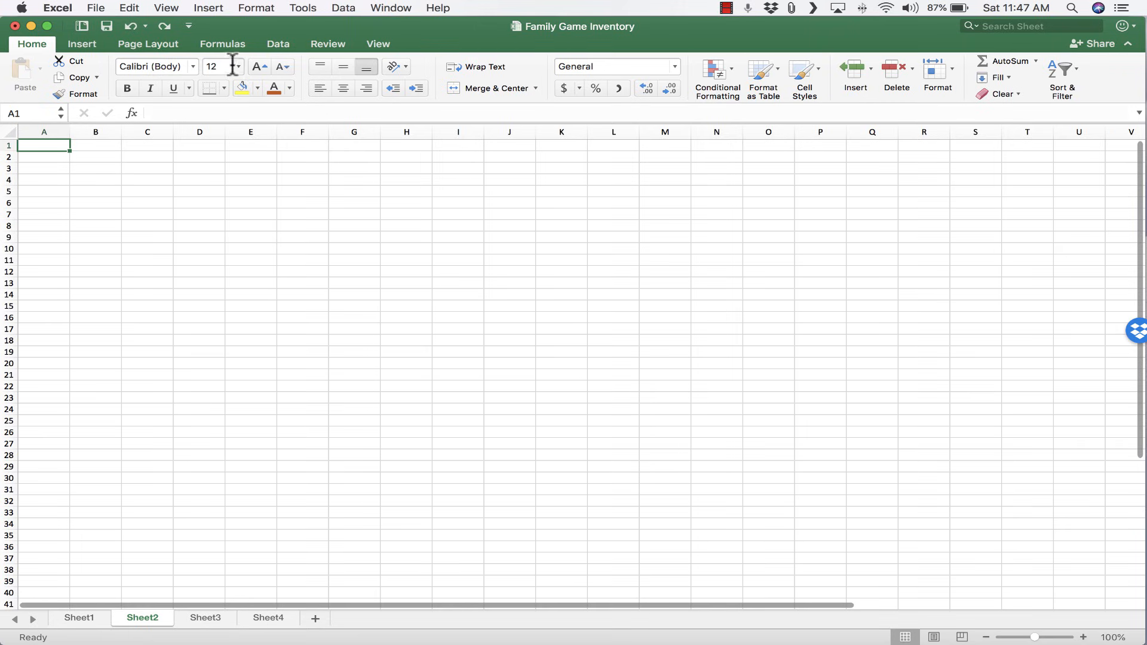
{"action": "left_click", "coordinate": [1059, 637]}
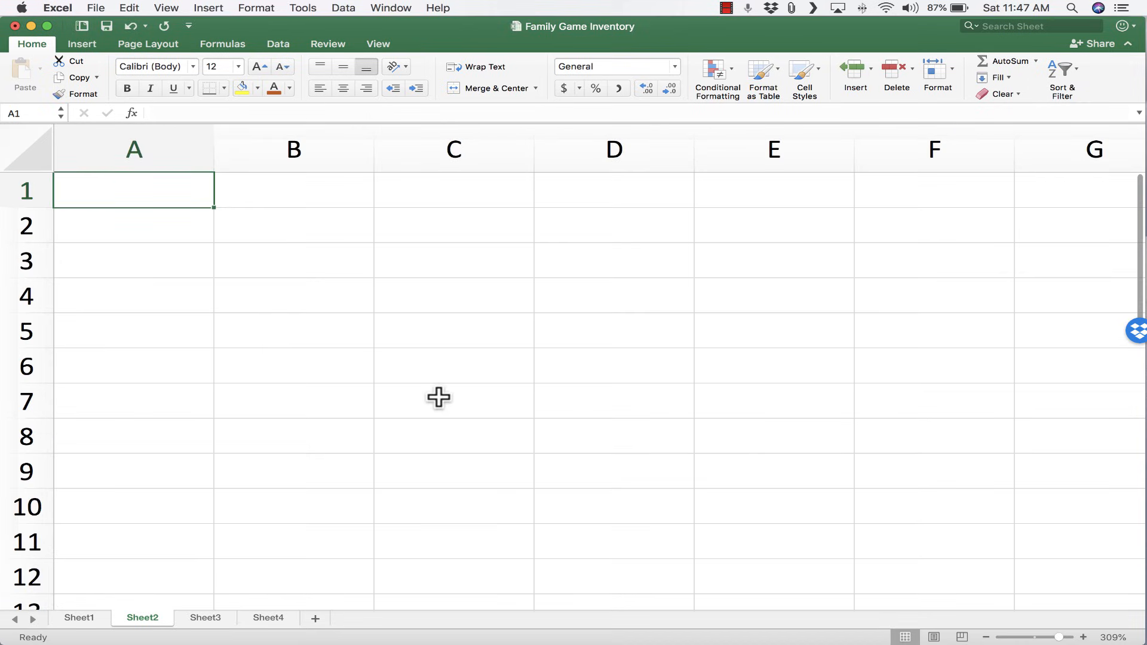
{"action": "key", "text": "Tab"}
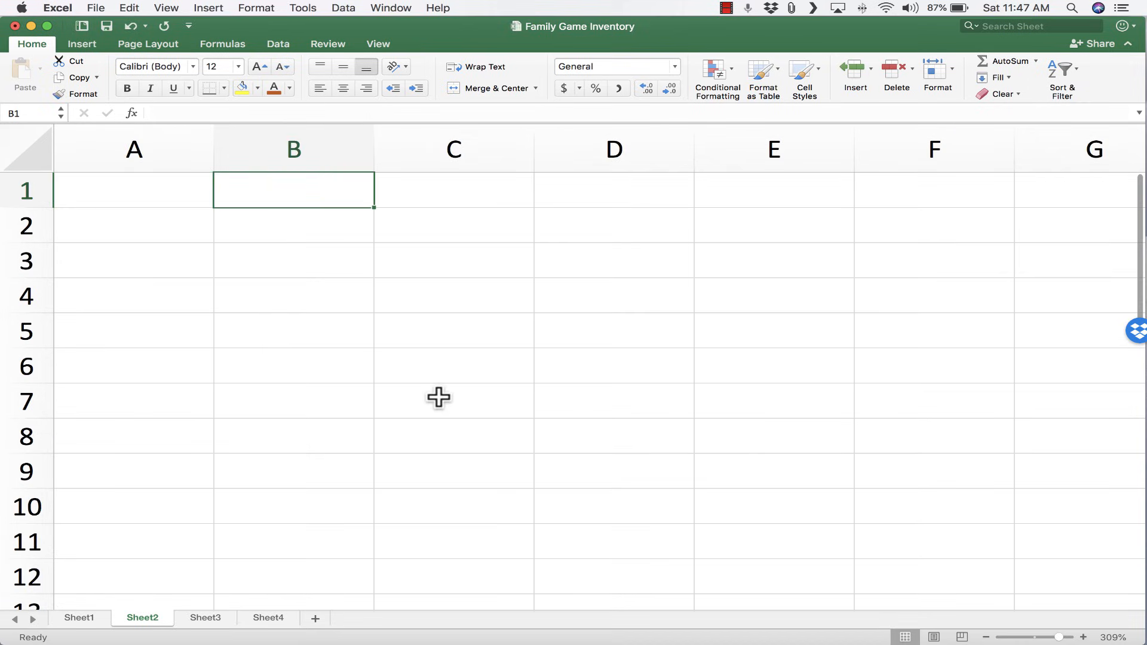
{"action": "type", "text": "onday"}
{"action": "key", "text": "Tab"}
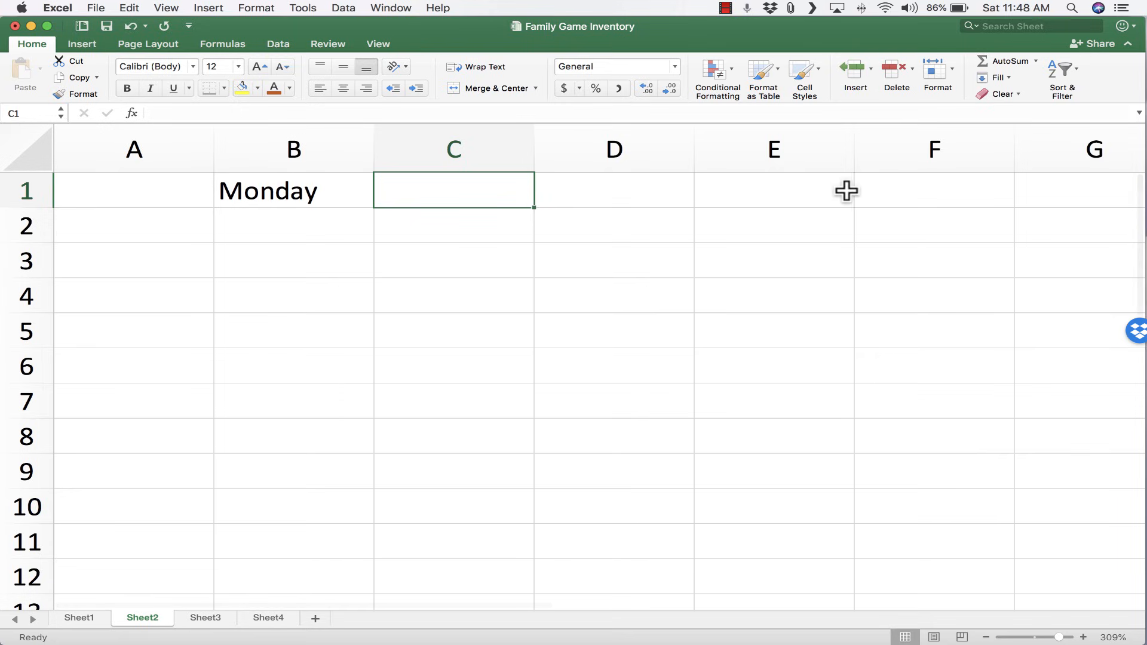
{"action": "left_click", "coordinate": [100, 225]}
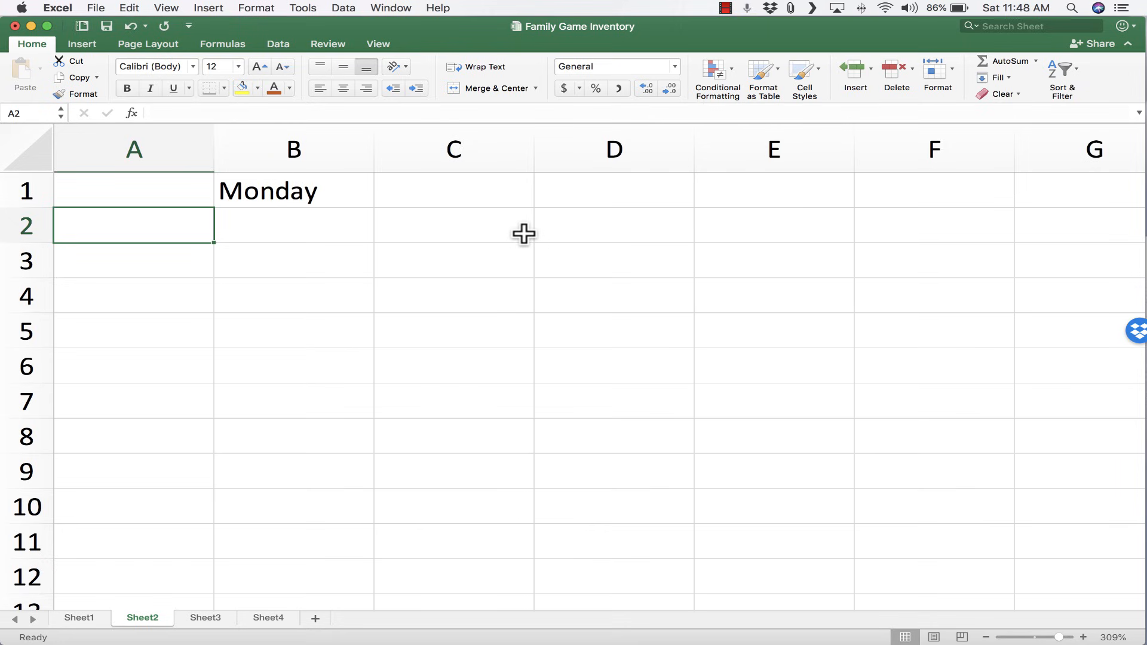
{"action": "type", "text": "6:00 am"}
{"action": "key", "text": "Return"}
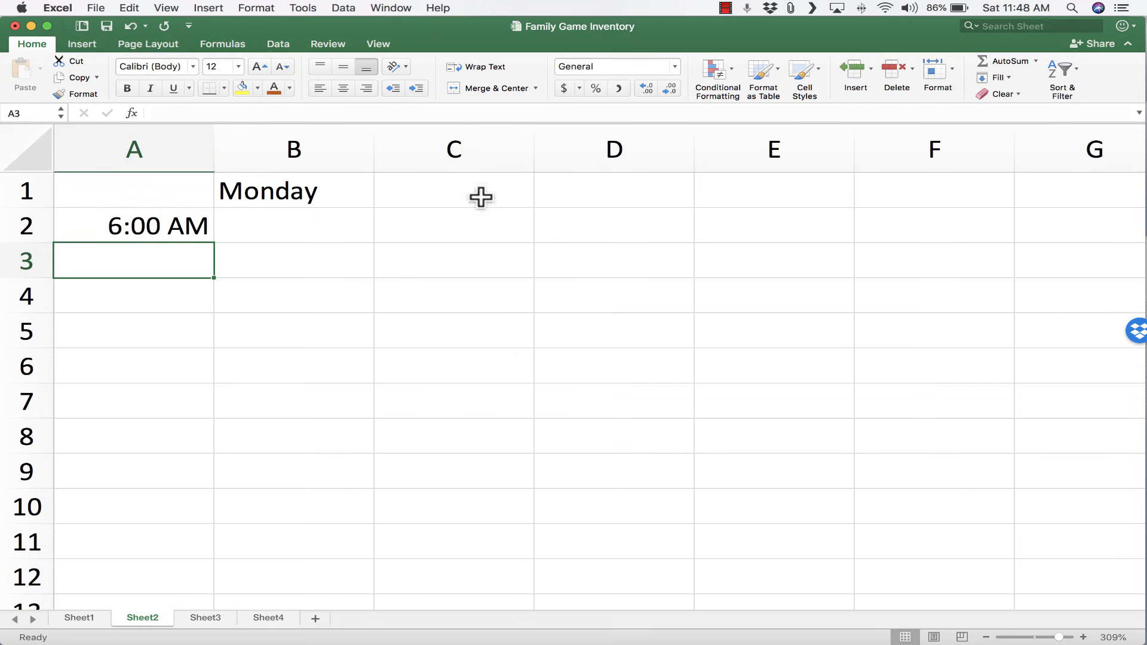
Fill the weekday names from Monday in B1 across to Sunday in H1 with the fill handle.
{"action": "left_click", "coordinate": [283, 193]}
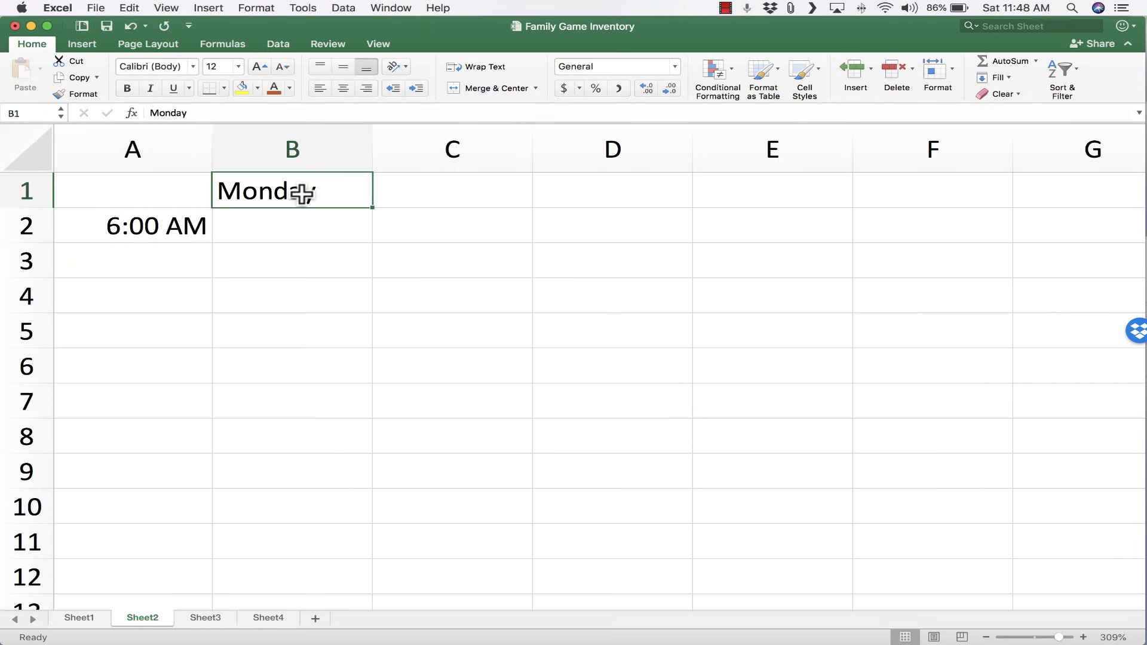
{"action": "left_click_drag", "start_coordinate": [374, 207], "coordinate": [1123, 179]}
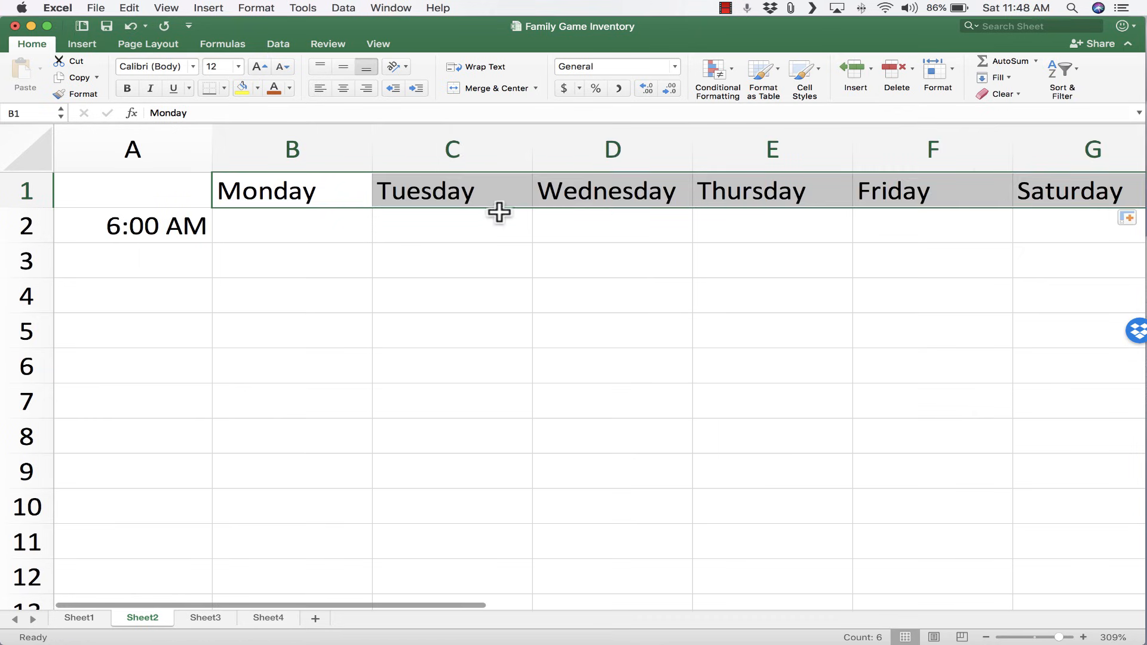
{"action": "scroll", "coordinate": [283, 200], "scroll_direction": "right", "scroll_amount": 3}
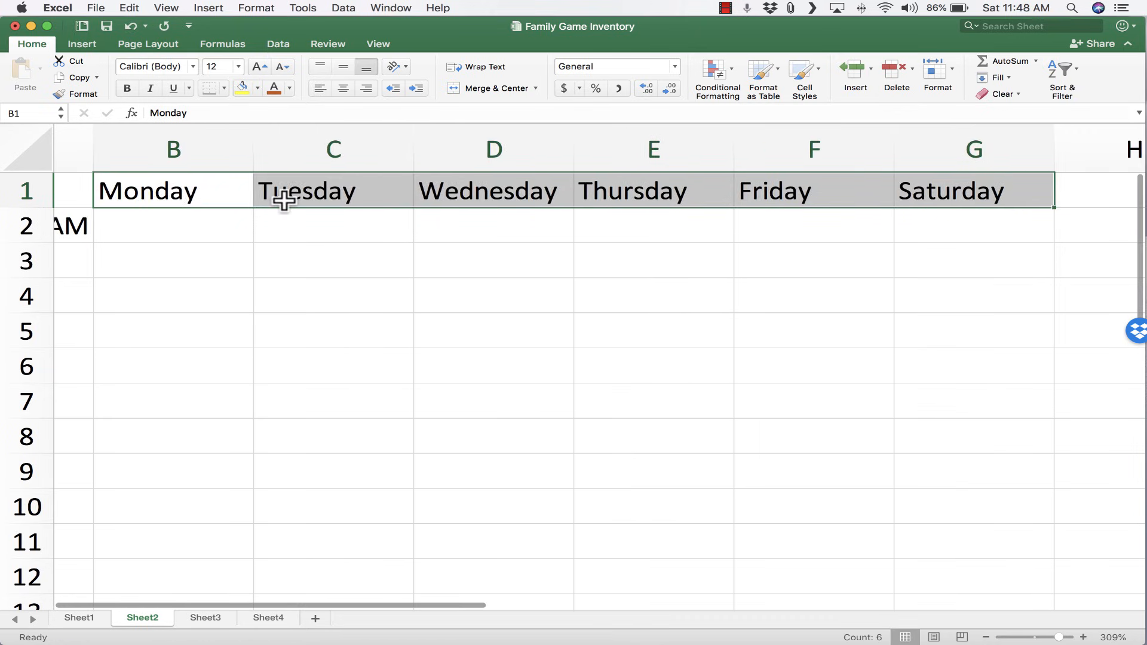
{"action": "scroll", "coordinate": [284, 200], "scroll_direction": "left", "scroll_amount": 3}
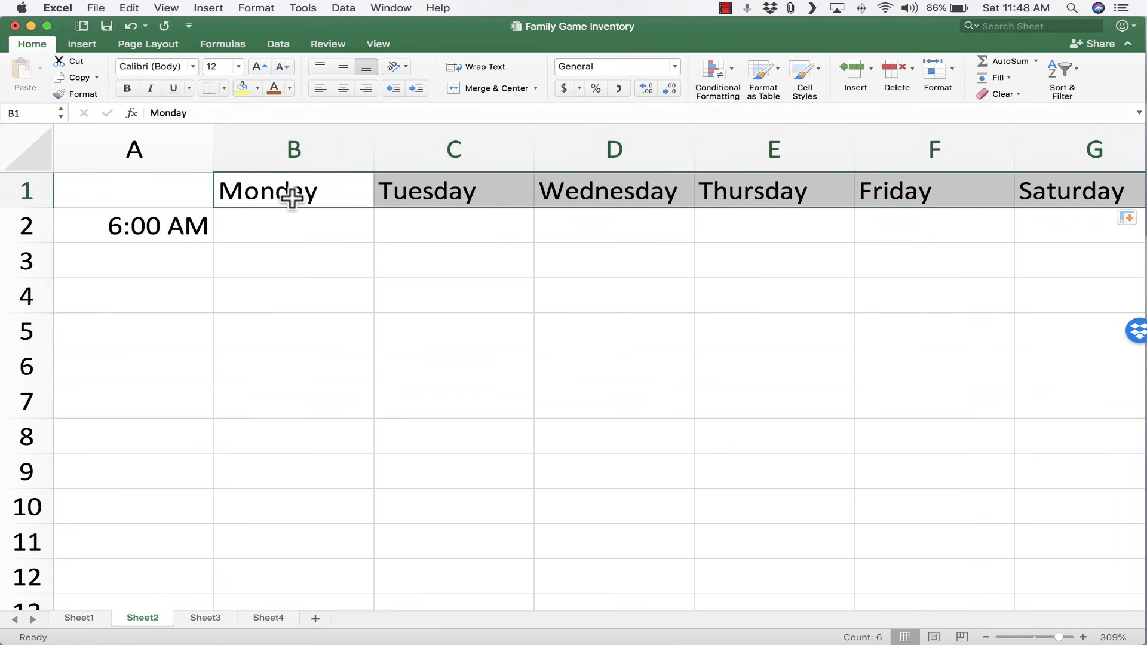
{"action": "scroll", "coordinate": [561, 206], "scroll_direction": "right", "scroll_amount": 5}
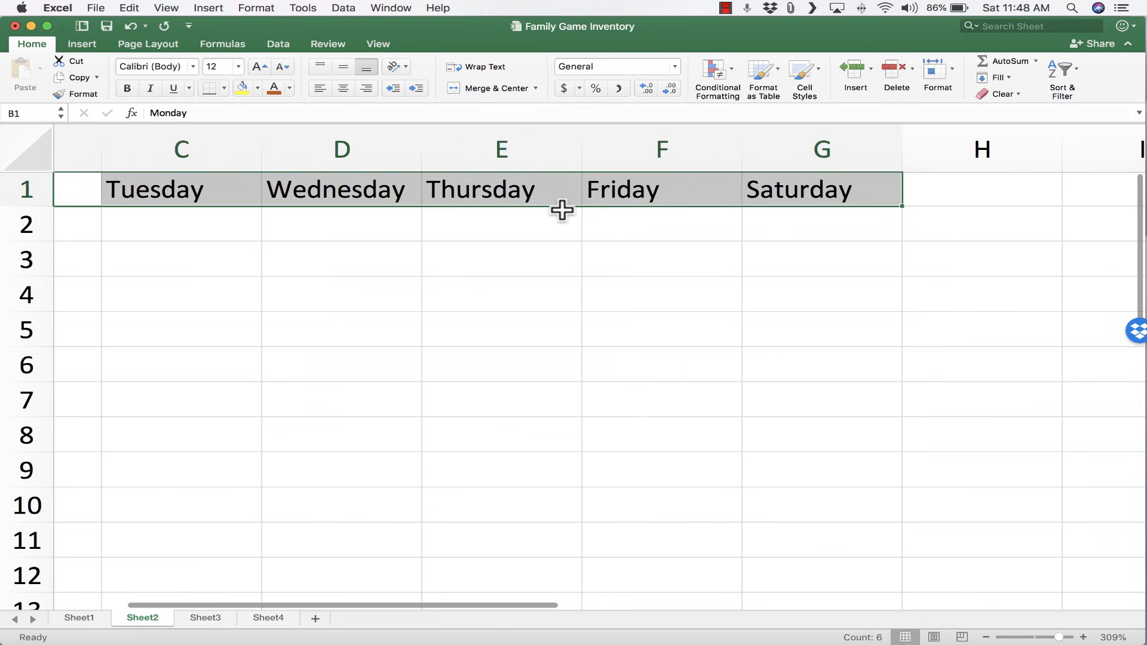
{"action": "left_click_drag", "start_coordinate": [716, 205], "coordinate": [841, 204]}
{"action": "scroll", "coordinate": [588, 237], "scroll_direction": "left", "scroll_amount": 3}
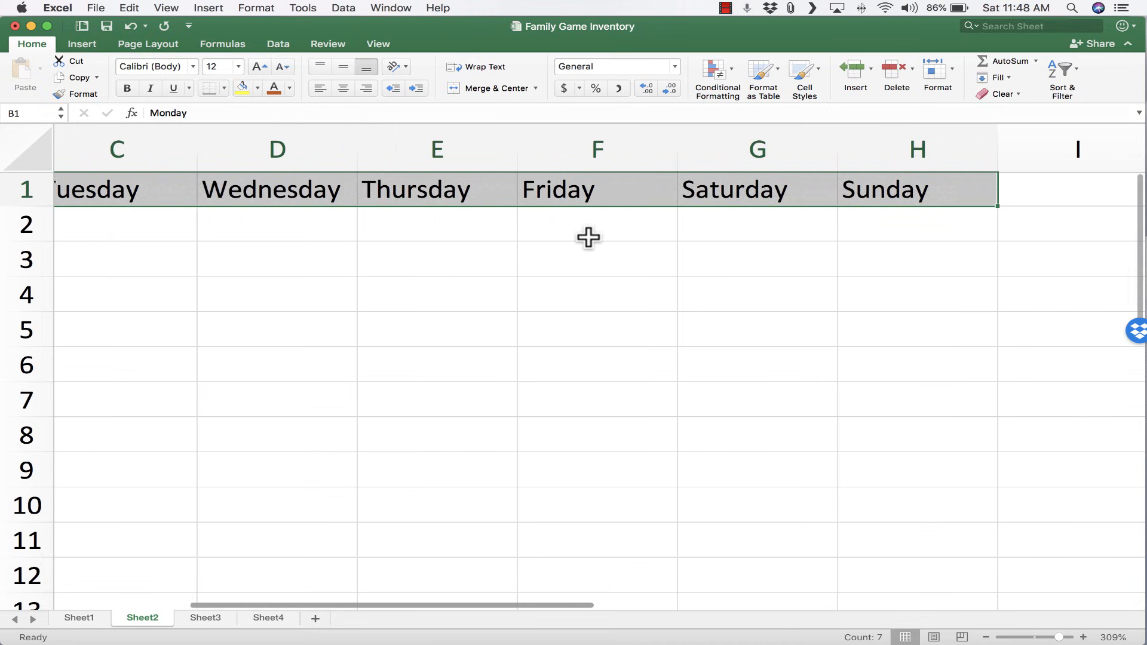
{"action": "scroll", "coordinate": [589, 237], "scroll_direction": "left", "scroll_amount": 2}
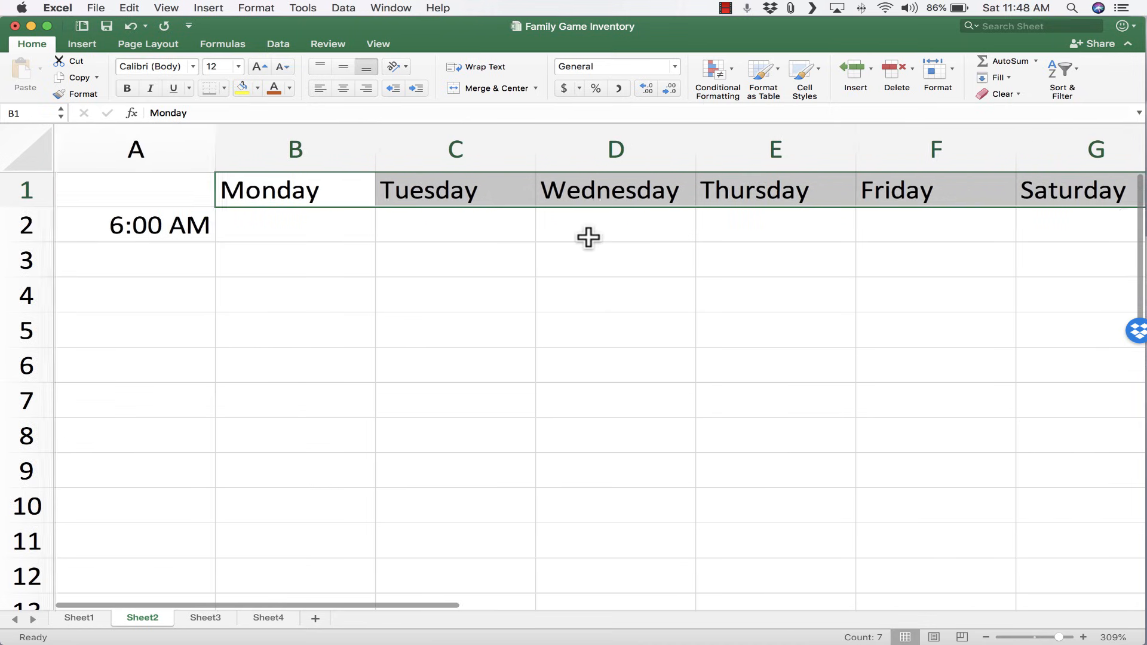
Try filling hourly times from 6:00 AM in A2 down to 5:00 PM in A13 and undo the fills.
{"action": "left_click", "coordinate": [170, 226]}
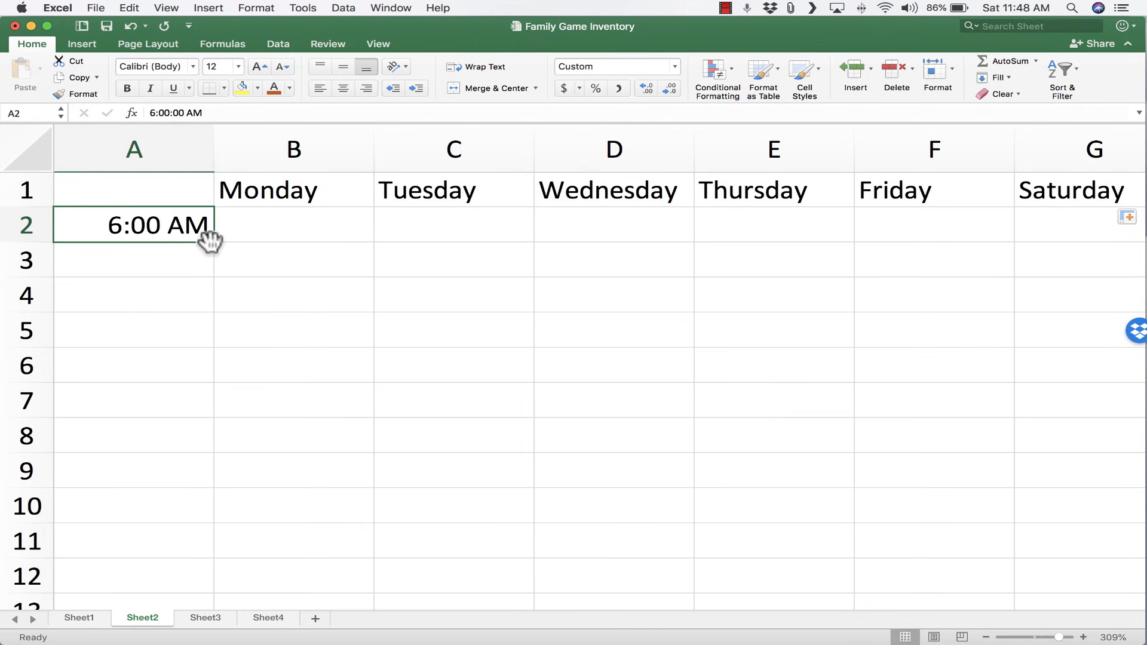
{"action": "left_click_drag", "start_coordinate": [212, 242], "coordinate": [206, 590]}
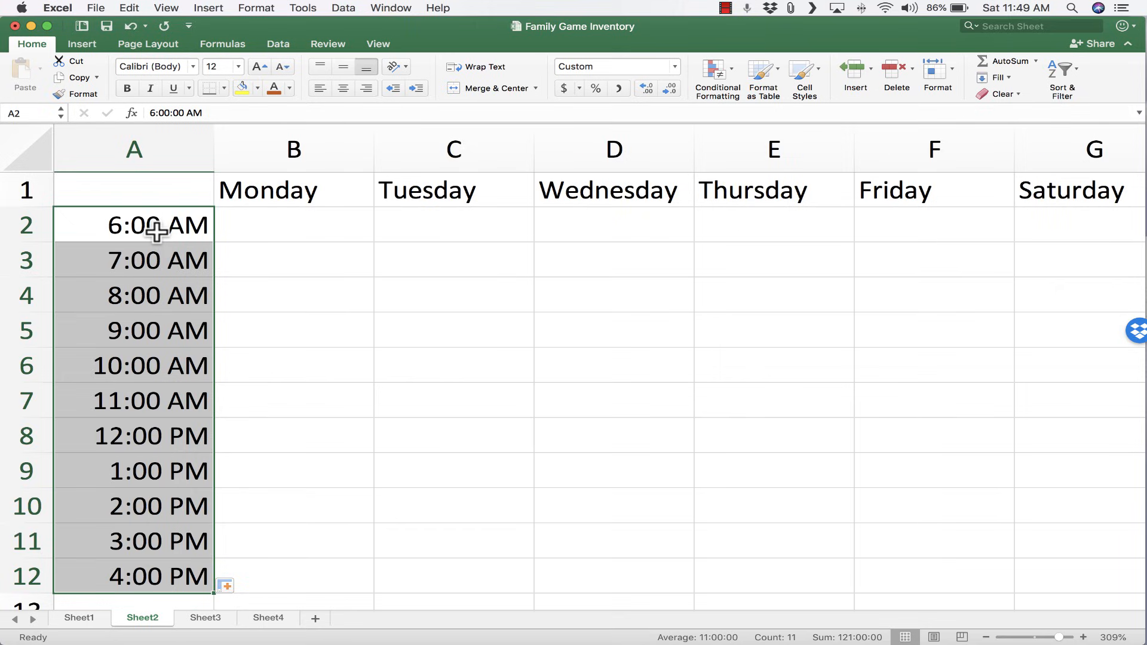
{"action": "scroll", "coordinate": [173, 365], "scroll_direction": "down", "scroll_amount": 5}
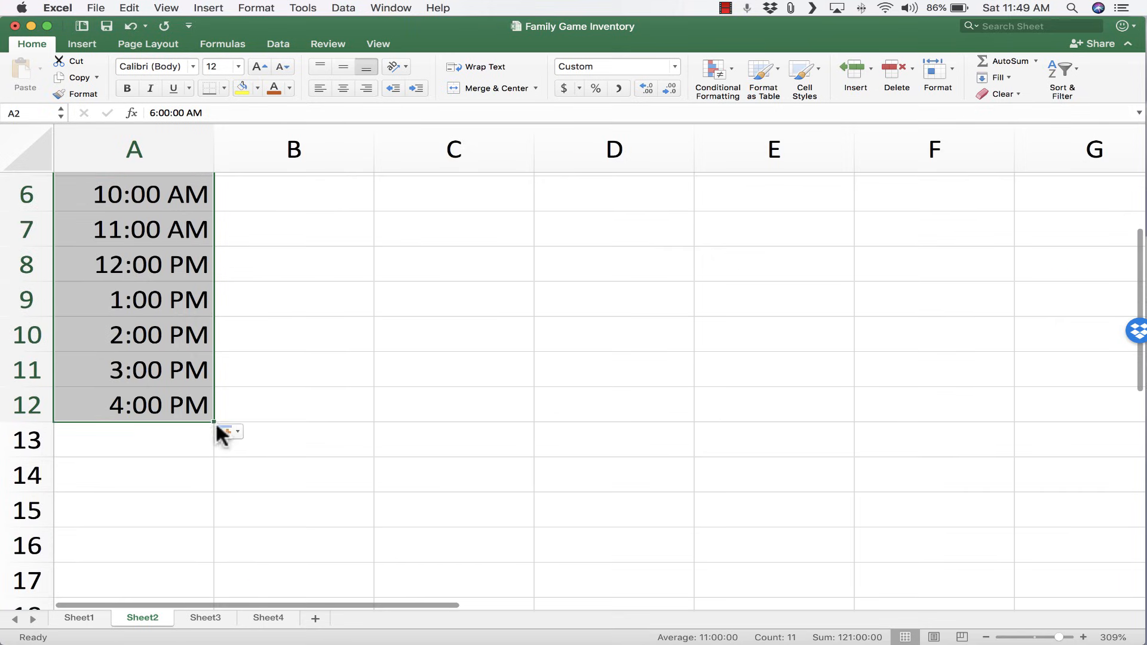
{"action": "left_click_drag", "start_coordinate": [213, 422], "coordinate": [215, 457]}
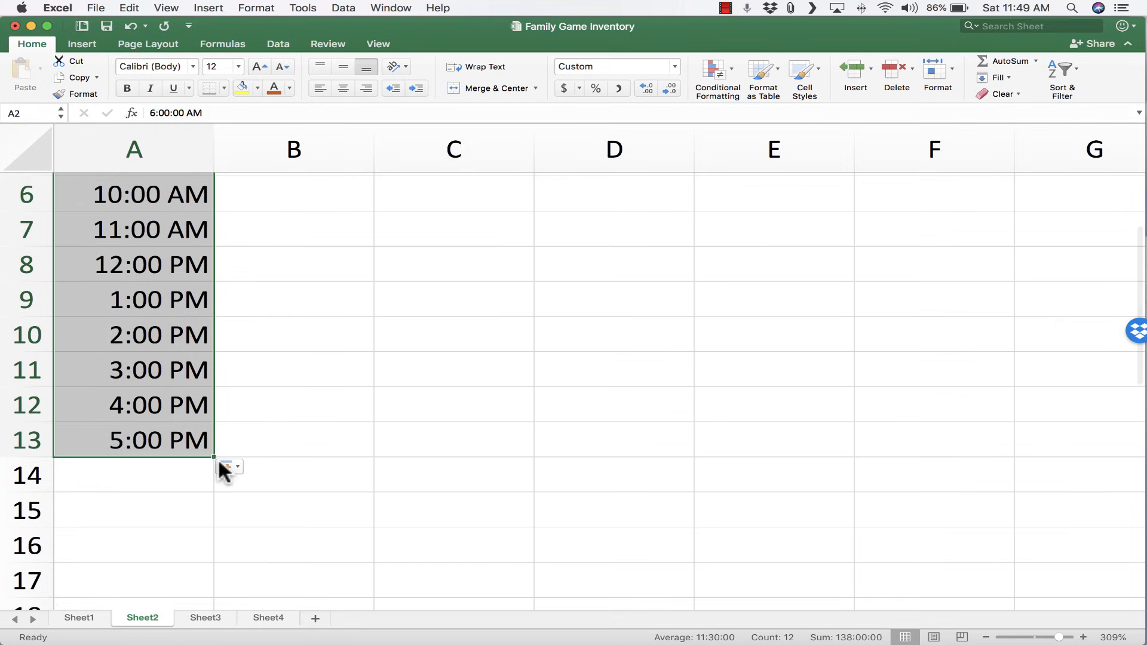
{"action": "key", "text": "super+z"}
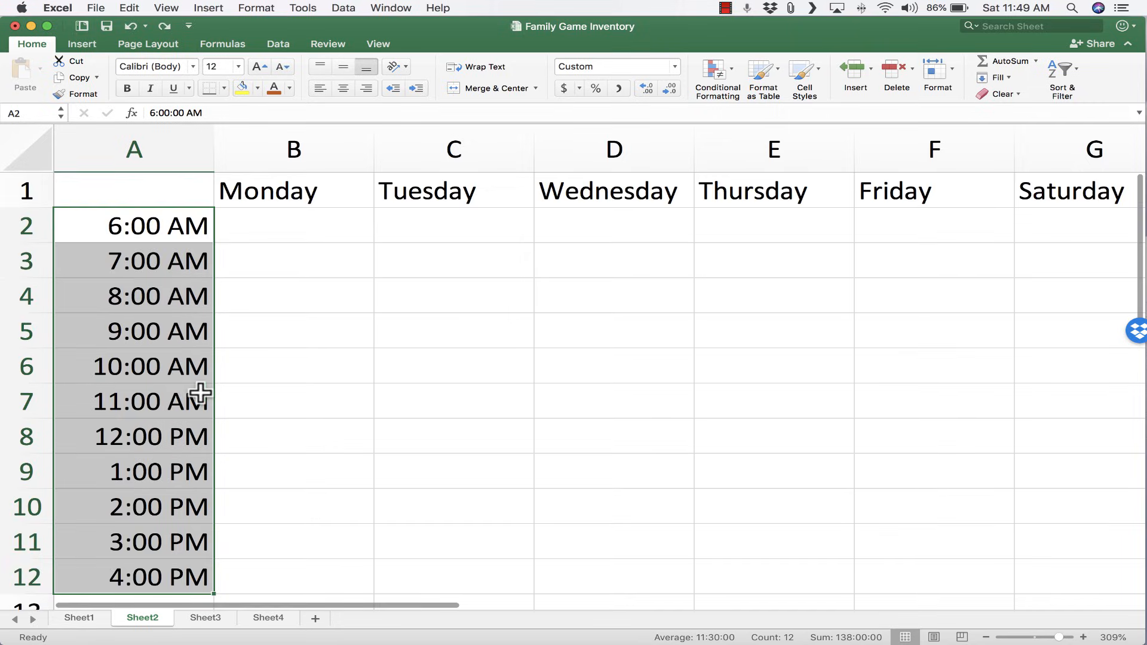
{"action": "key", "text": "super+z"}
Enter 6:30 AM in A3.
{"action": "left_click", "coordinate": [150, 259]}
{"action": "type", "text": "6:30 AM"}
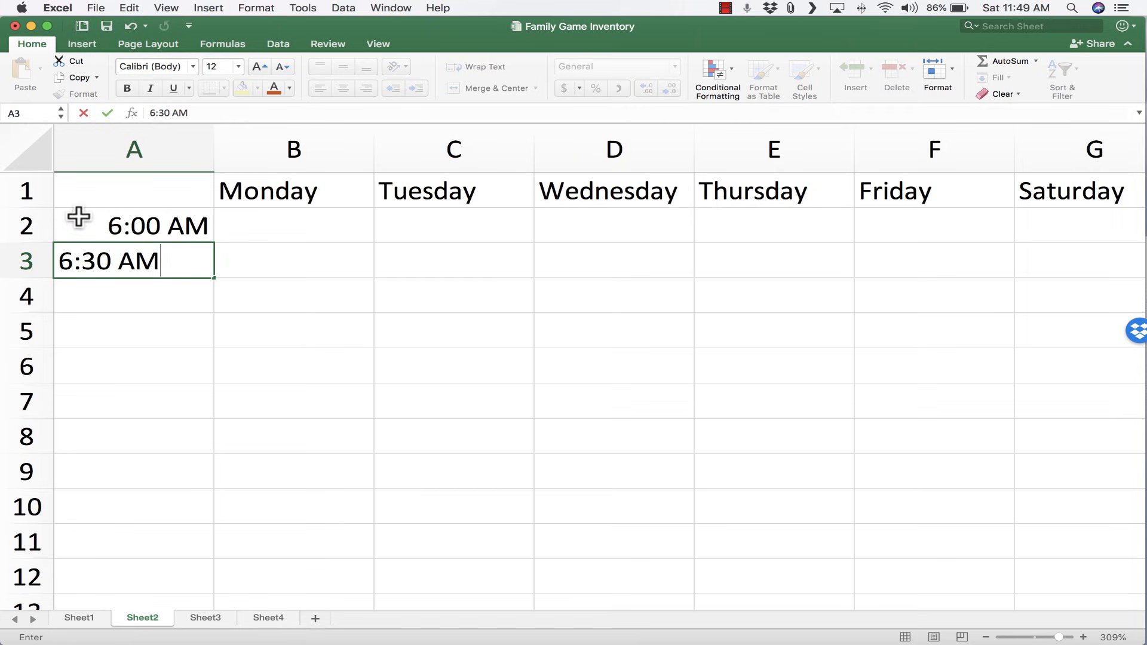
{"action": "left_click", "coordinate": [174, 230]}
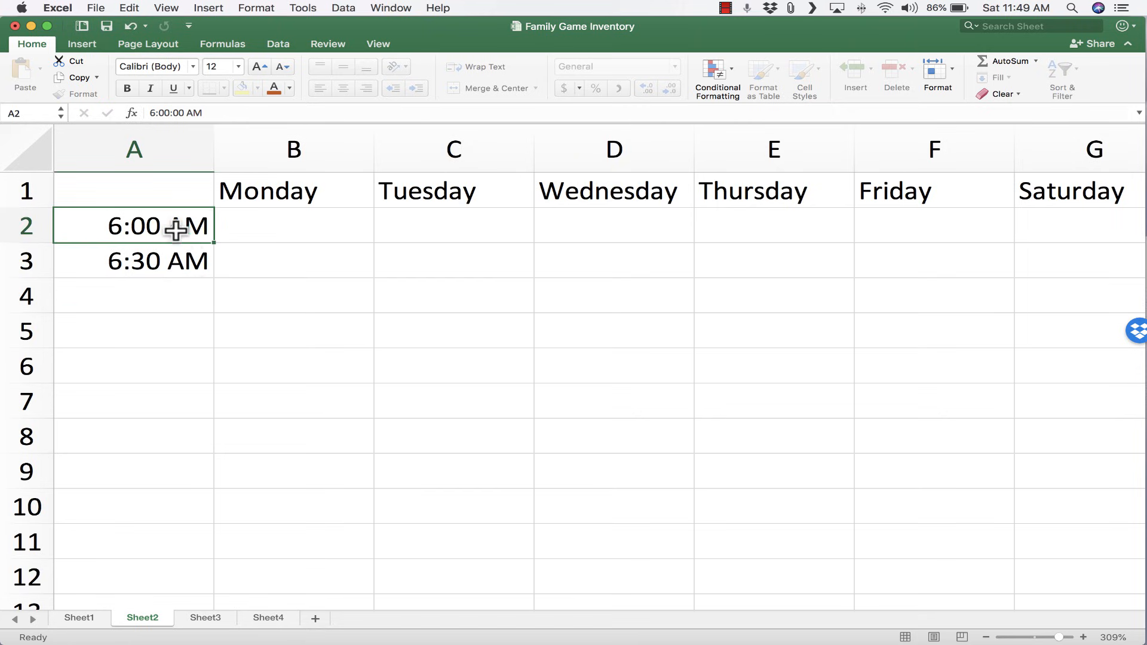
Extend the times in A2:A3 as a half-hour series down to A16 with the fill handle.
{"action": "left_click", "coordinate": [174, 300]}
{"action": "left_click", "coordinate": [172, 224]}
{"action": "left_click_drag", "start_coordinate": [171, 225], "coordinate": [173, 255]}
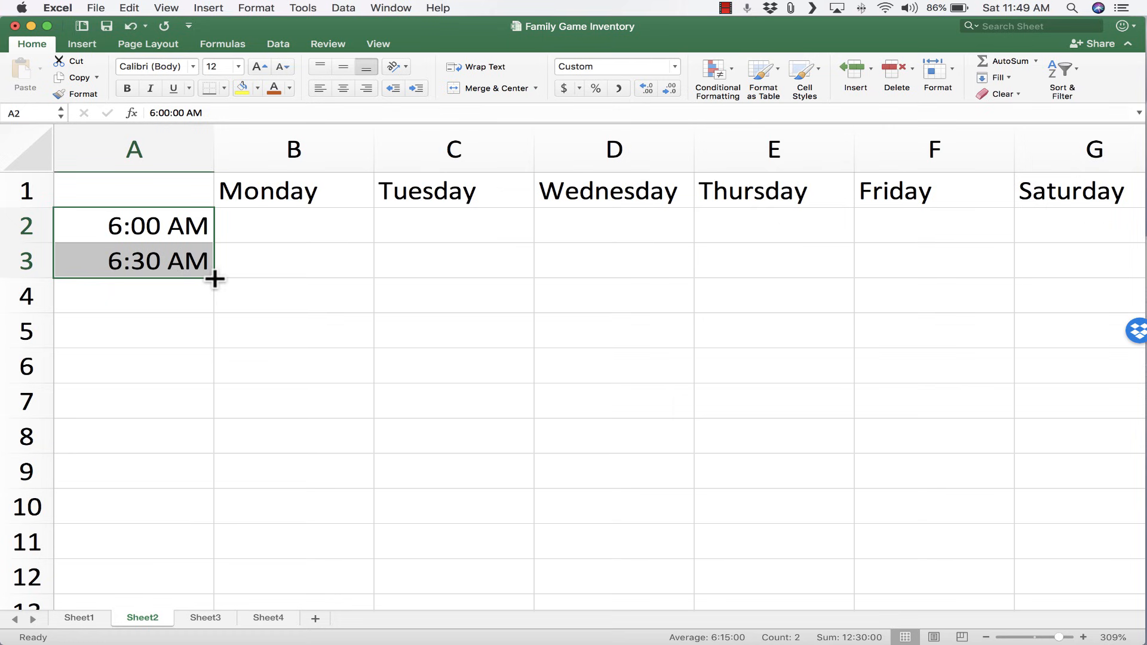
{"action": "left_click_drag", "start_coordinate": [214, 279], "coordinate": [203, 639]}
{"action": "scroll", "coordinate": [199, 475], "scroll_direction": "up", "scroll_amount": 5}
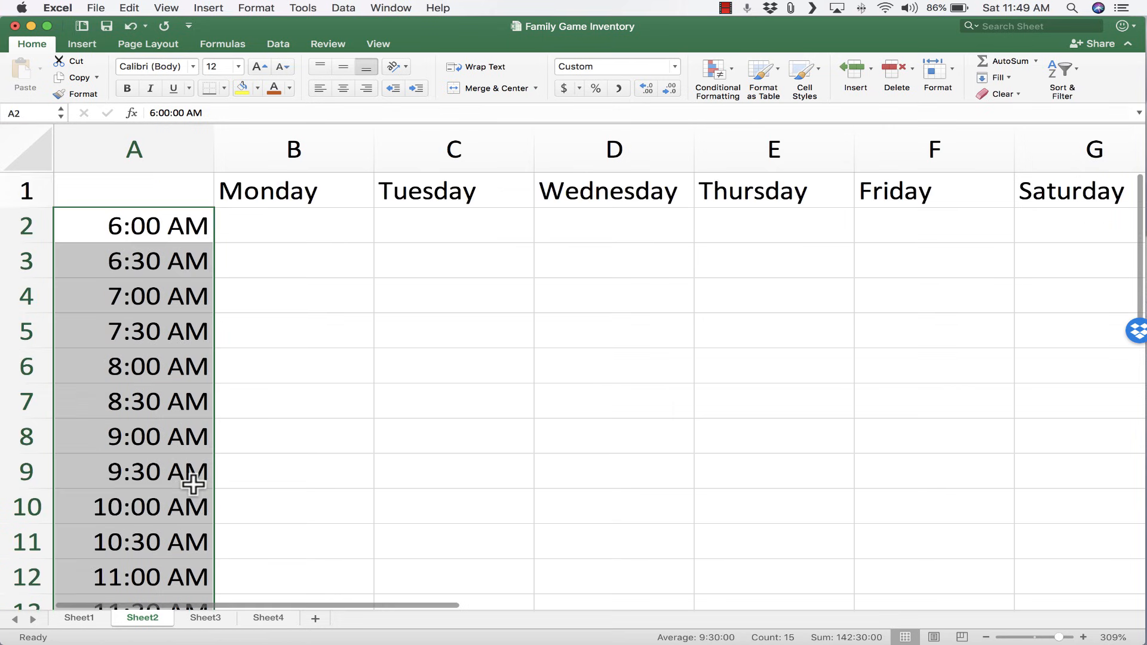
{"action": "left_click", "coordinate": [165, 320]}
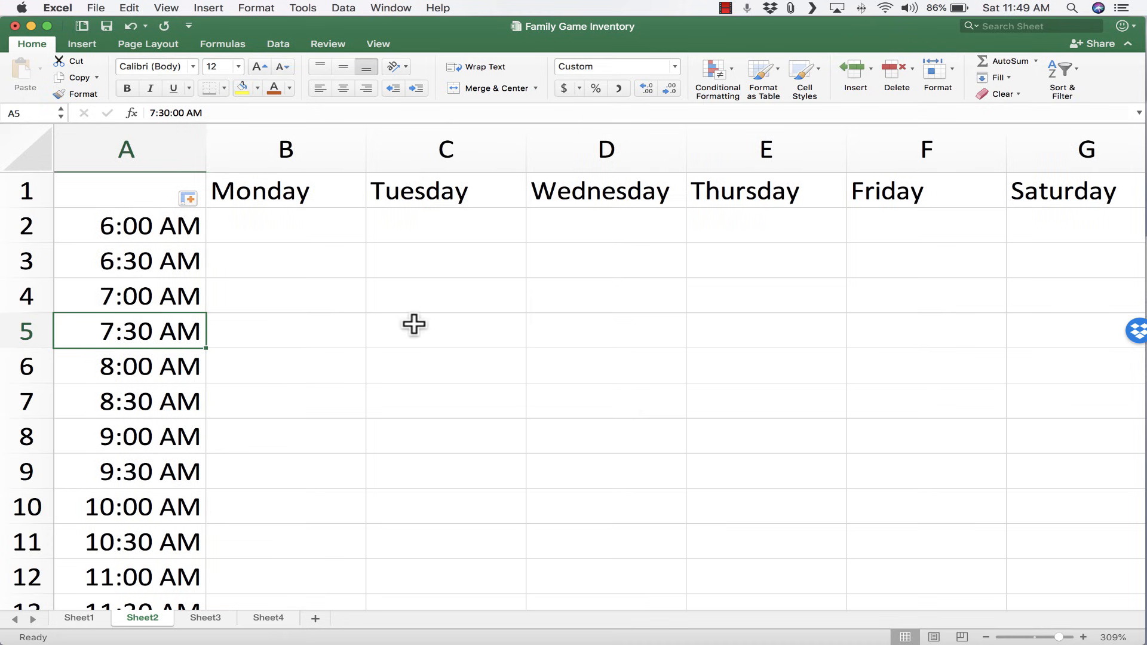
On Sheet1, clear the stray rating in B12 and the duplicate Wackee Six entry in A11:B11.
{"action": "left_click", "coordinate": [329, 201]}
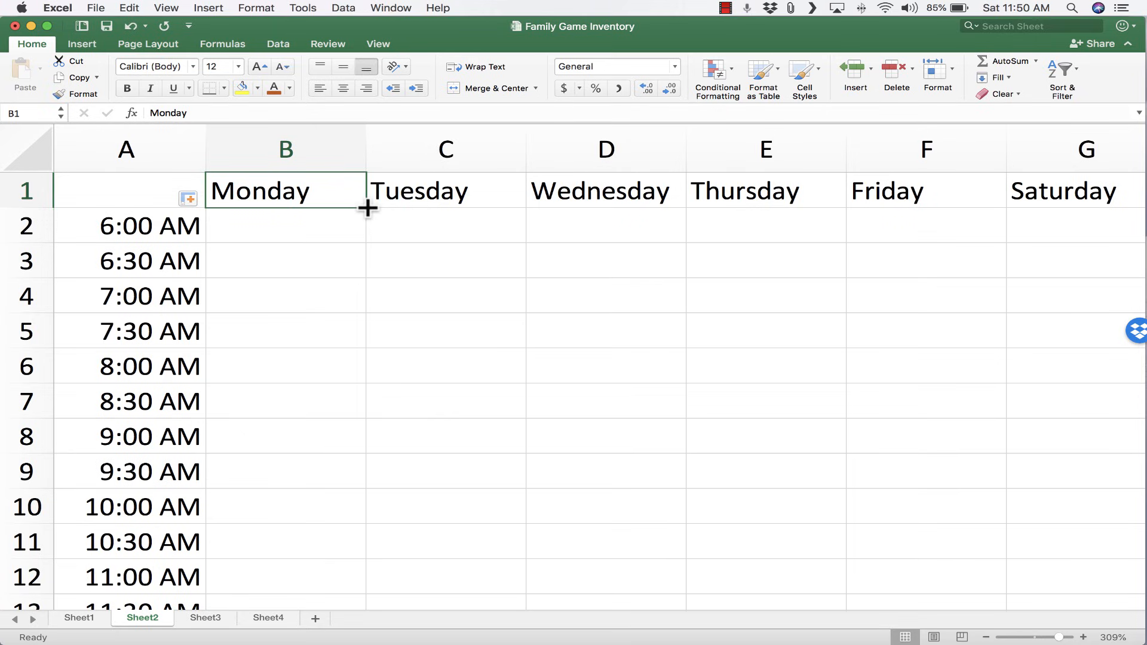
{"action": "left_click", "coordinate": [71, 619]}
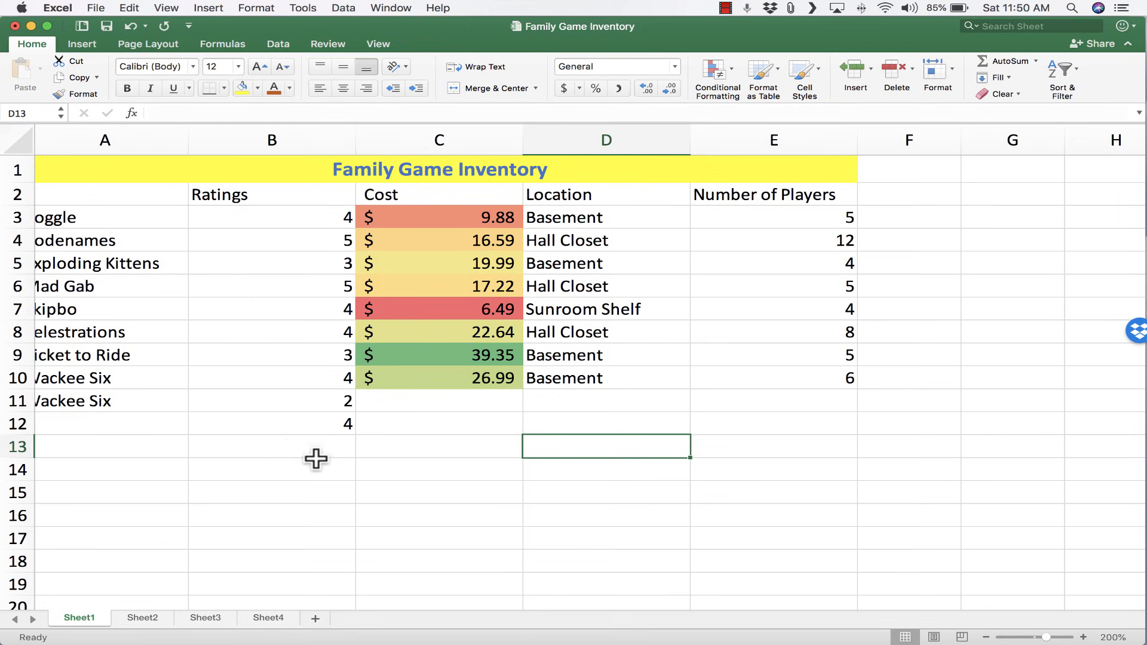
{"action": "left_click", "coordinate": [323, 423]}
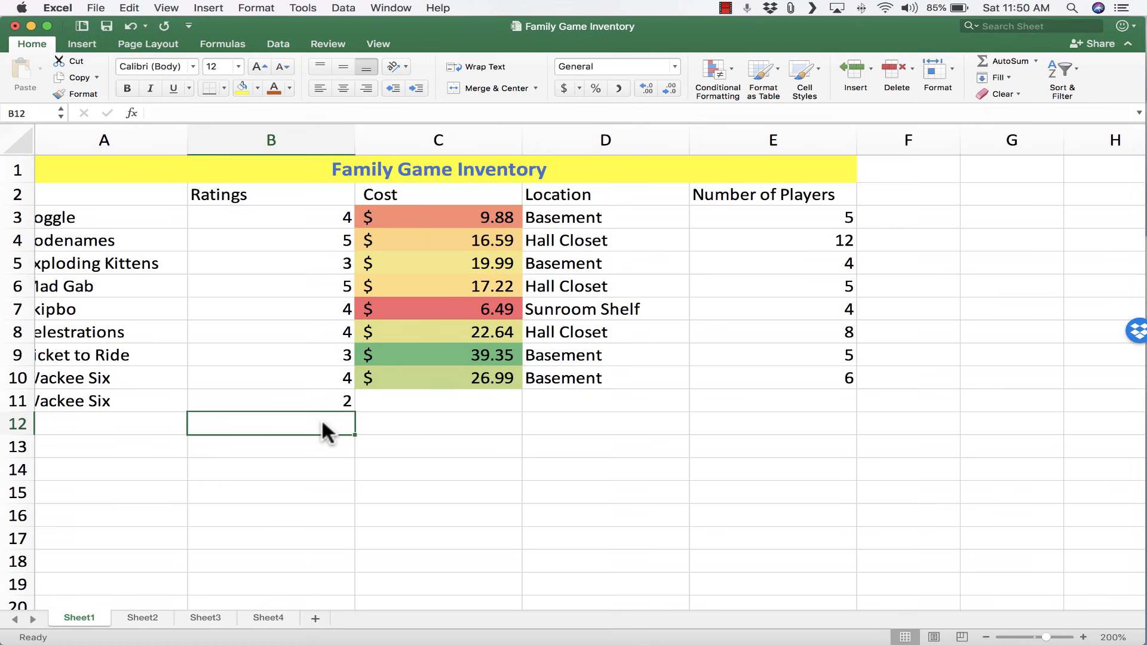
{"action": "scroll", "coordinate": [321, 419], "scroll_direction": "left", "scroll_amount": 2}
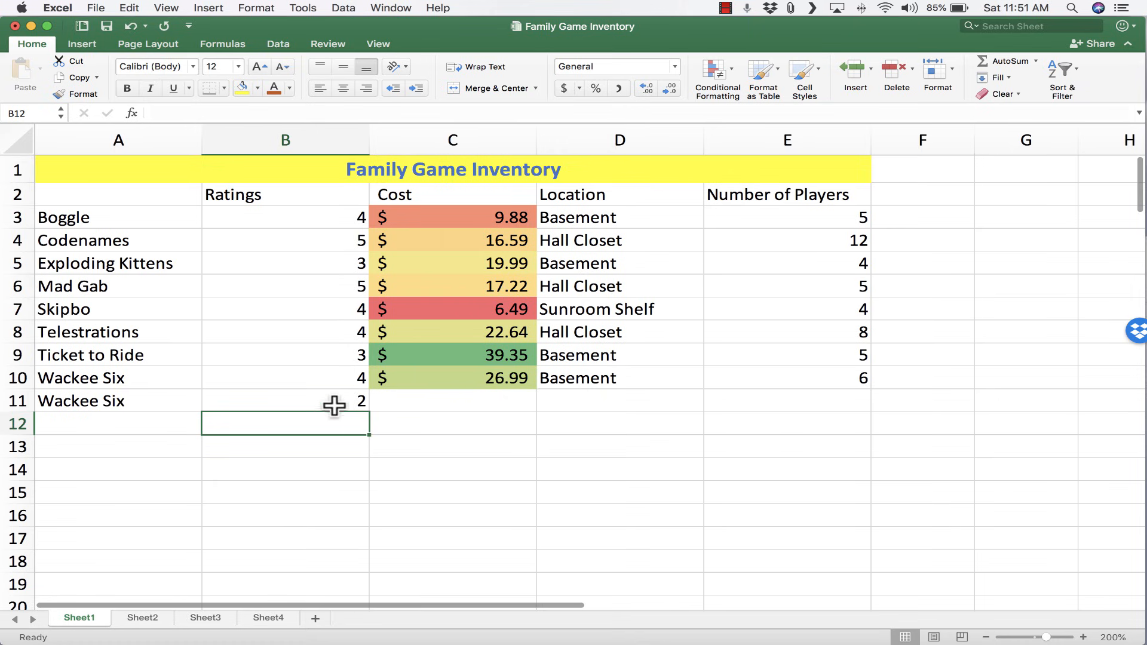
{"action": "left_click_drag", "start_coordinate": [338, 400], "coordinate": [75, 404]}
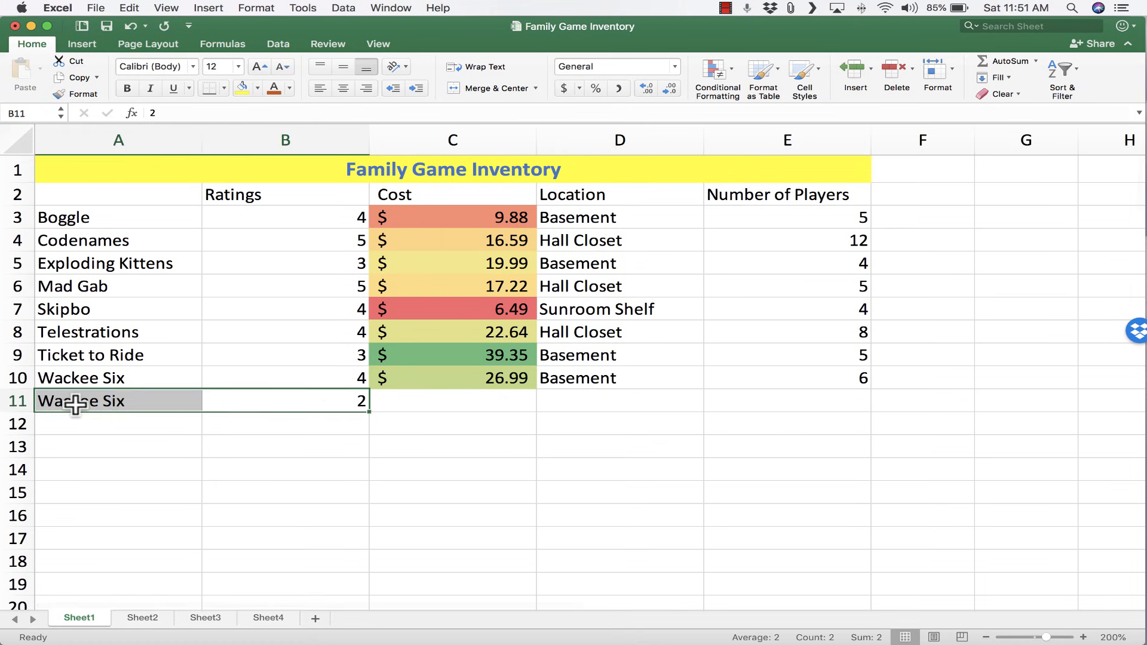
{"action": "key", "text": "Delete"}
{"action": "key", "text": "Tab"}
{"action": "key", "text": "Tab"}
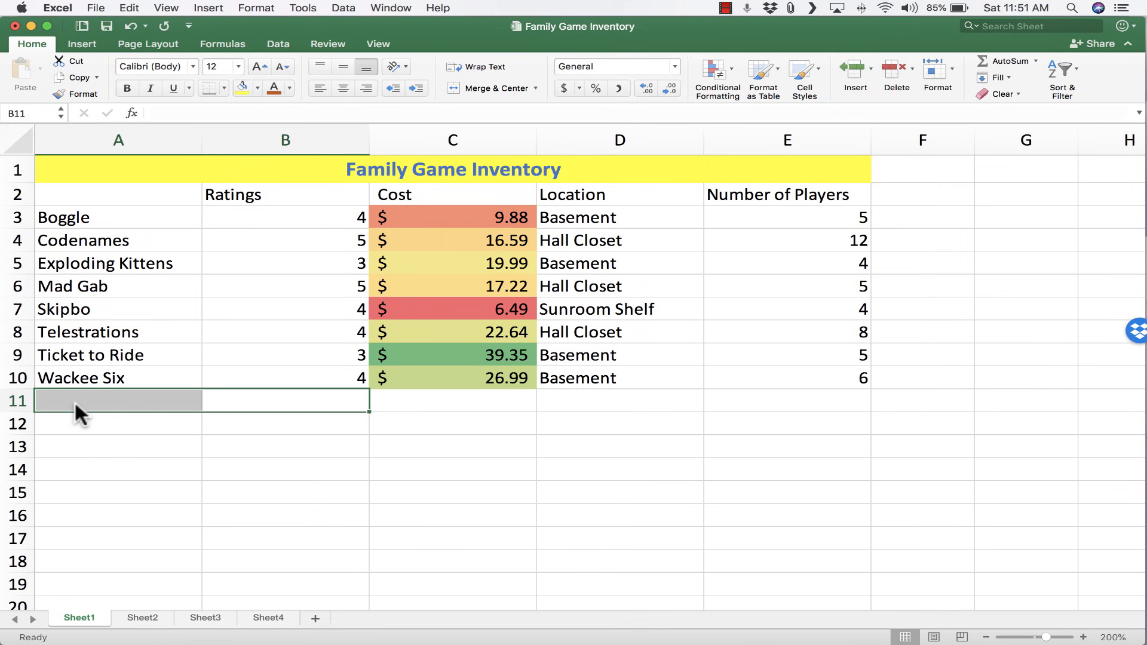
Enter the label "Total cost:" in B12, below the Ratings column.
{"action": "left_click", "coordinate": [452, 445]}
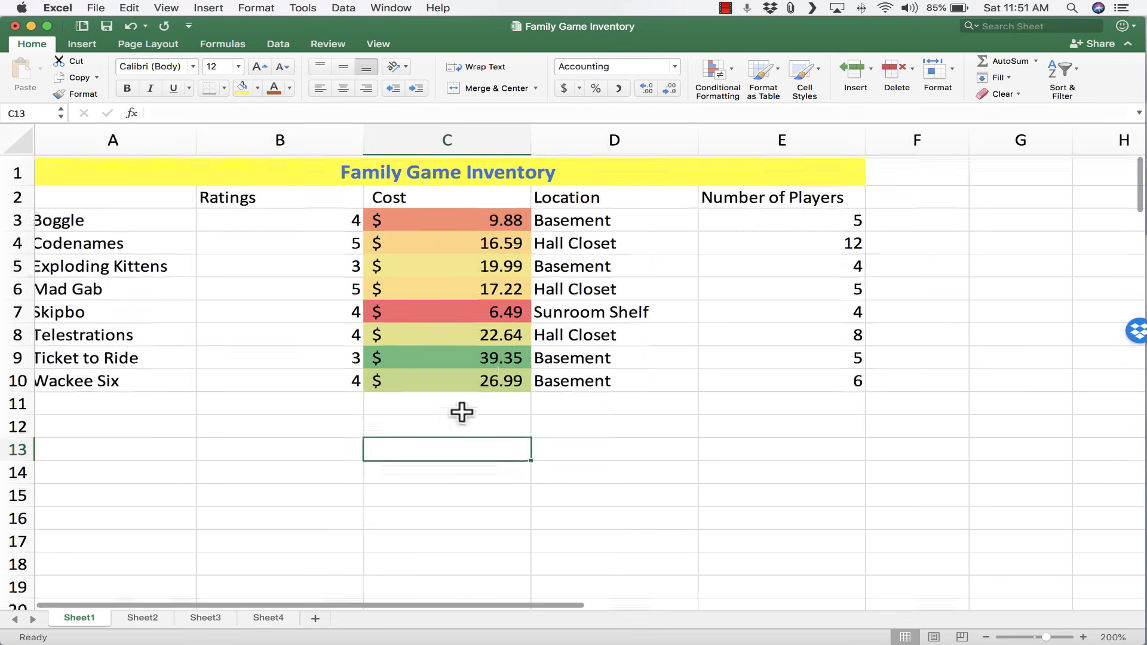
{"action": "scroll", "coordinate": [488, 239], "scroll_direction": "right", "scroll_amount": 1}
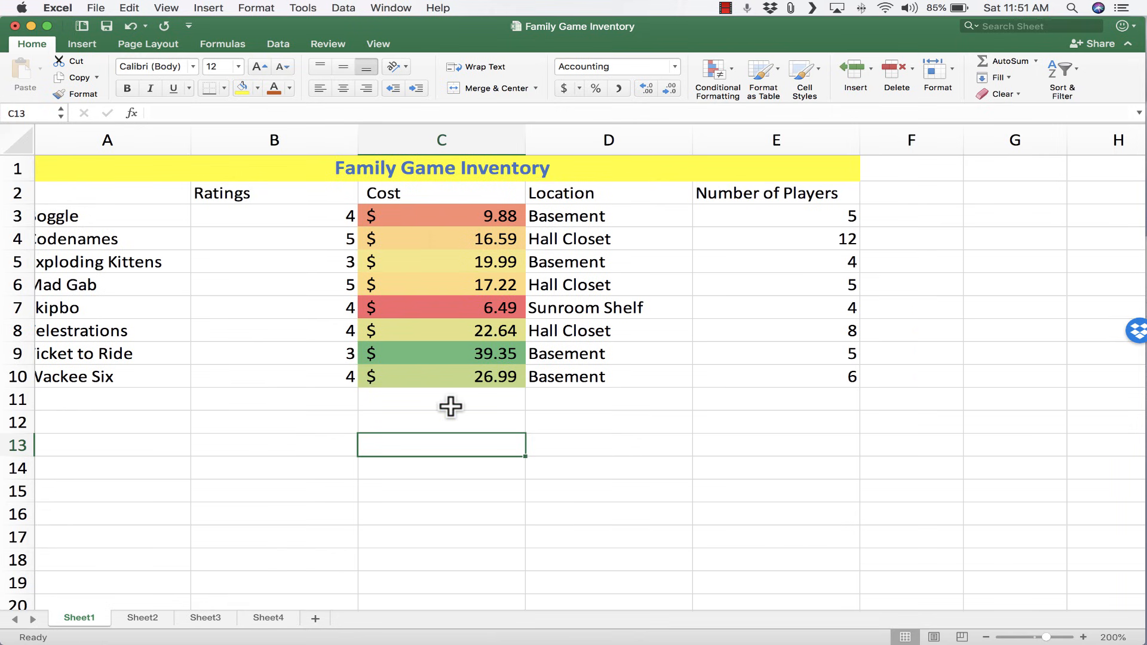
{"action": "scroll", "coordinate": [478, 402], "scroll_direction": "right", "scroll_amount": 1}
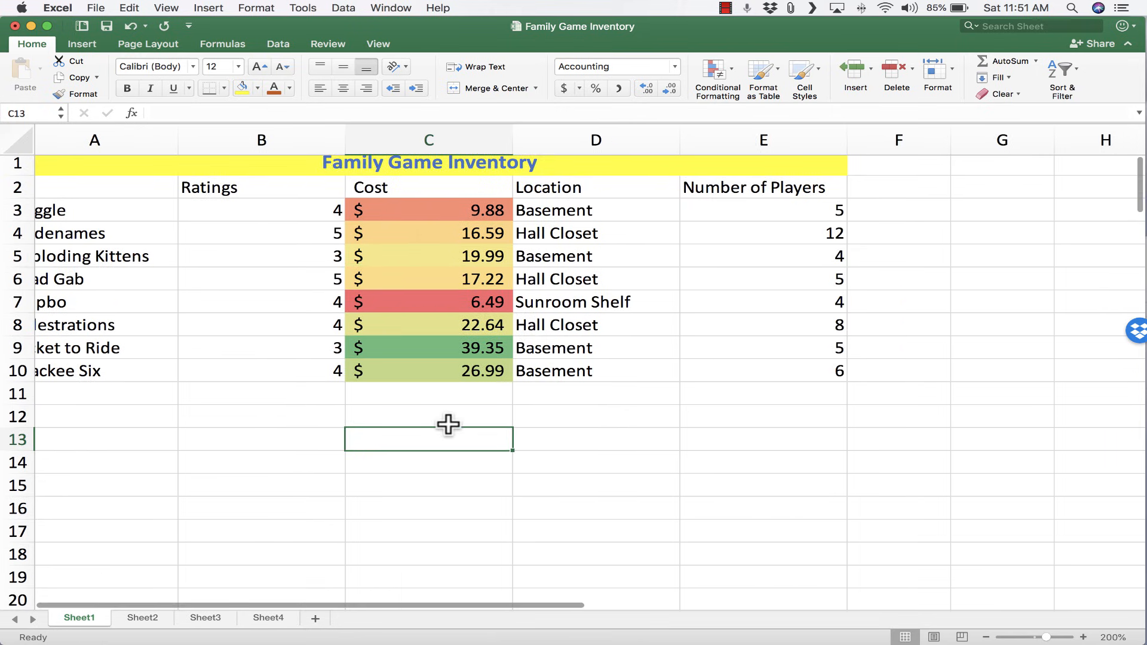
{"action": "scroll", "coordinate": [445, 427], "scroll_direction": "left", "scroll_amount": 1}
{"action": "left_click", "coordinate": [438, 399]}
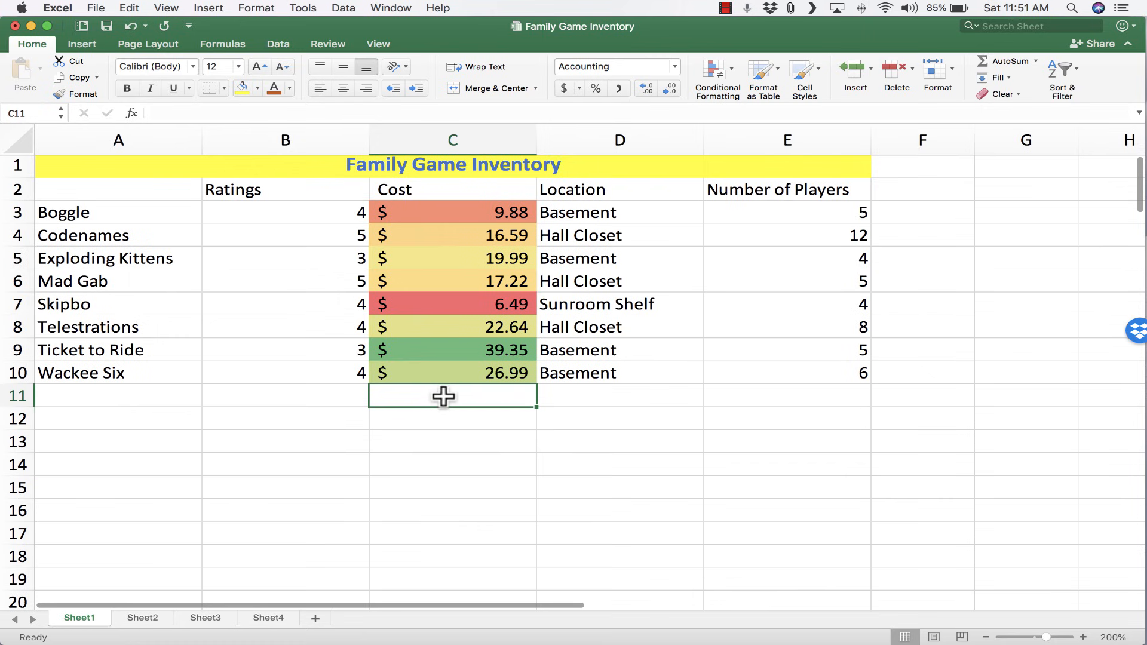
{"action": "left_click", "coordinate": [456, 411]}
{"action": "scroll", "coordinate": [457, 382], "scroll_direction": "up", "scroll_amount": 1}
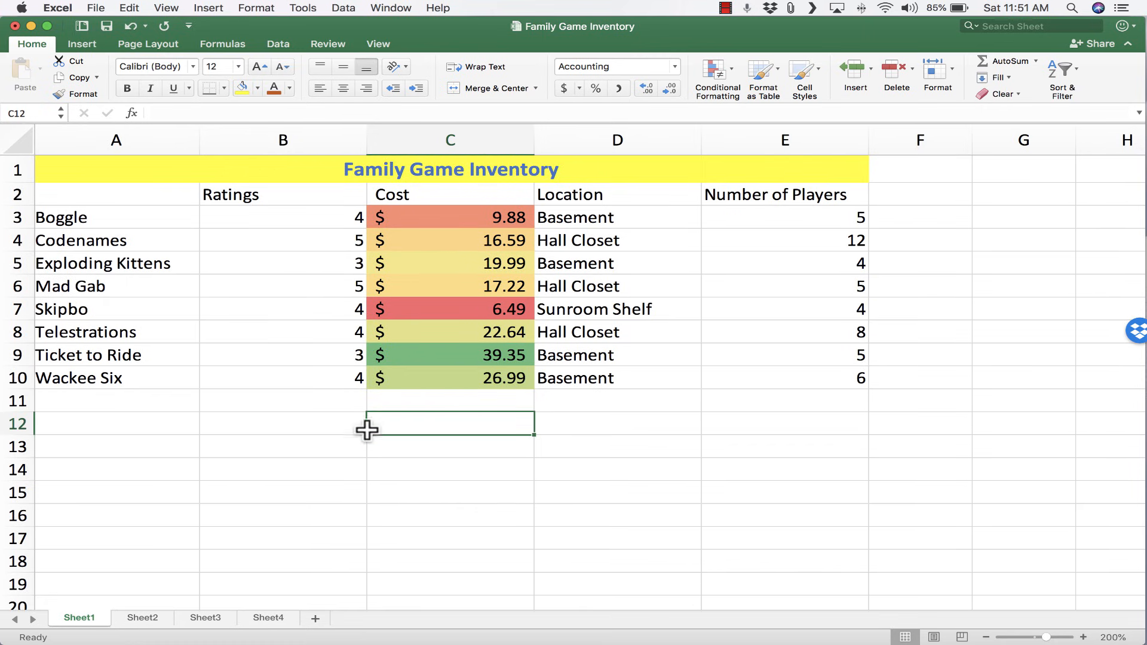
{"action": "left_click", "coordinate": [284, 423]}
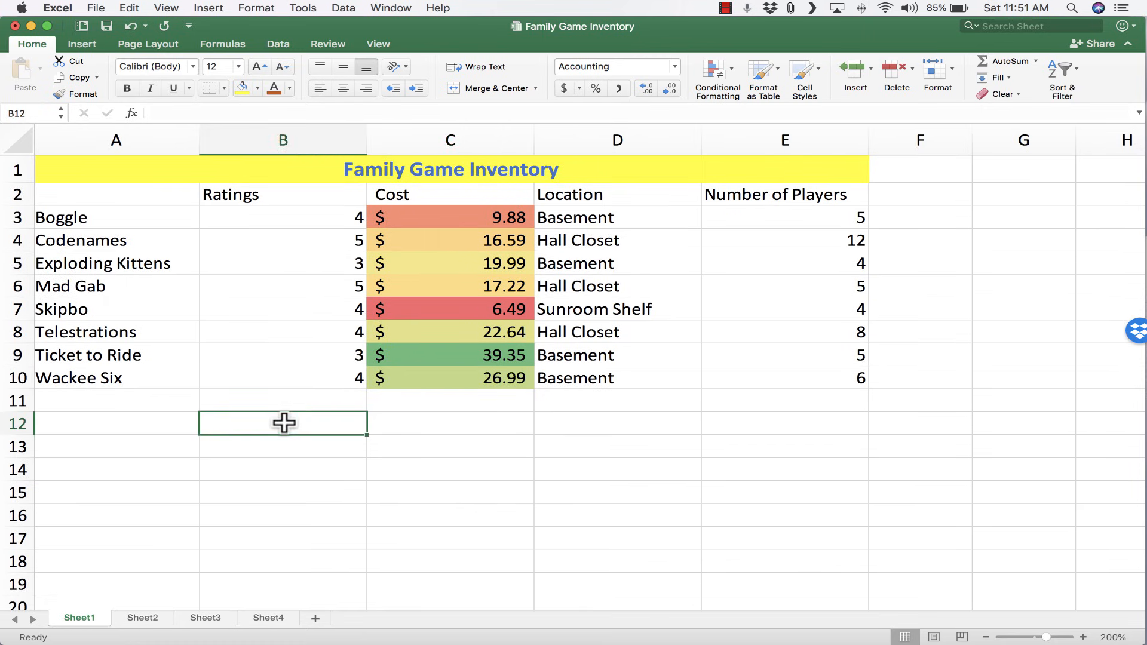
{"action": "type", "text": "Tota"}
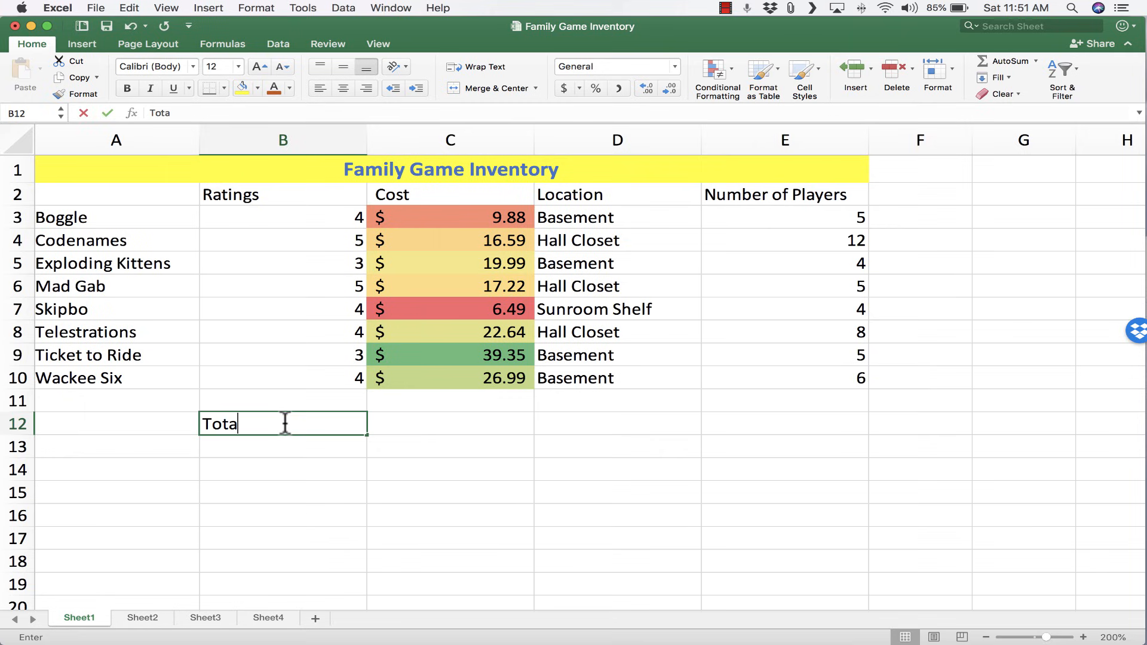
{"action": "type", "text": "l cost:"}
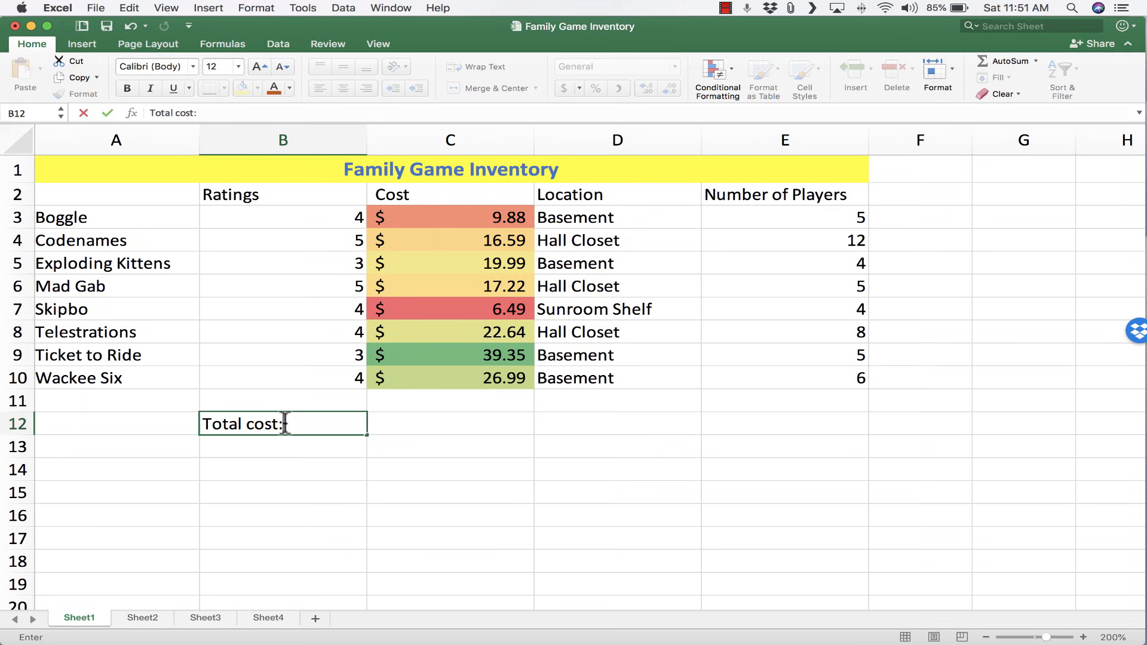
Add up the individual costs in C12 with =26.99+39.35+22.64+6.49+17.22+19.99+16.59+9.88 and inspect the formula.
{"action": "left_click", "coordinate": [439, 427]}
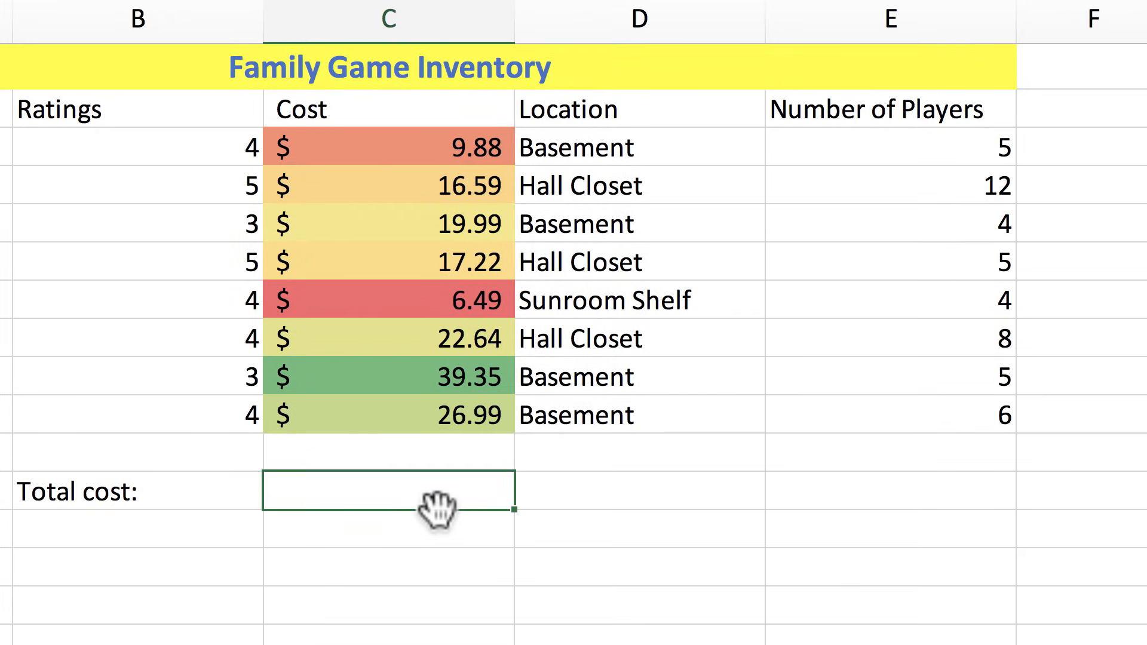
{"action": "type", "text": "="}
{"action": "scroll", "coordinate": [438, 509], "scroll_direction": "down", "scroll_amount": 1}
{"action": "scroll", "coordinate": [438, 510], "scroll_direction": "up", "scroll_amount": 1}
{"action": "scroll", "coordinate": [437, 510], "scroll_direction": "down", "scroll_amount": 5}
{"action": "scroll", "coordinate": [438, 509], "scroll_direction": "down", "scroll_amount": 5}
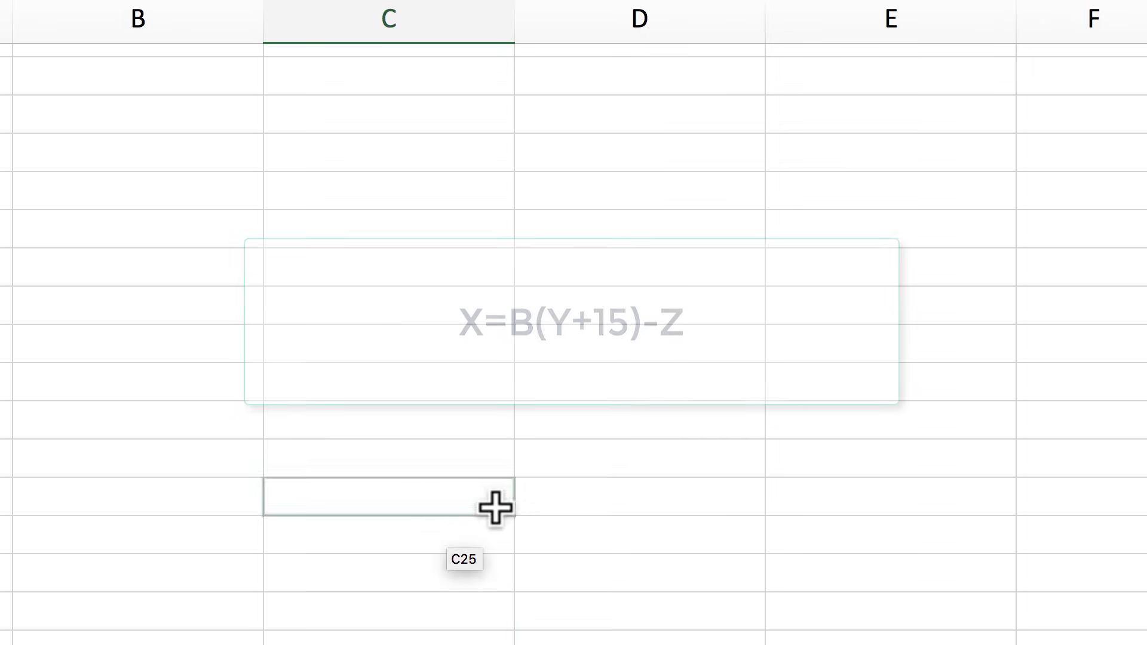
{"action": "scroll", "coordinate": [516, 351], "scroll_direction": "up", "scroll_amount": 5}
{"action": "type", "text": "="}
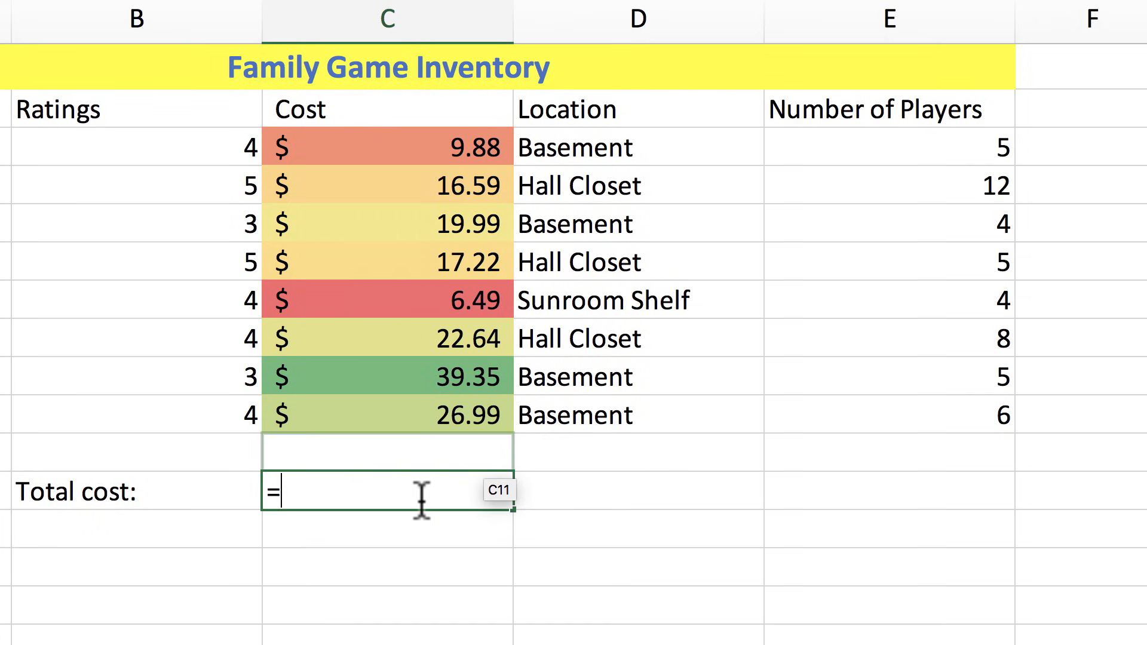
{"action": "type", "text": "26.99+39.35"}
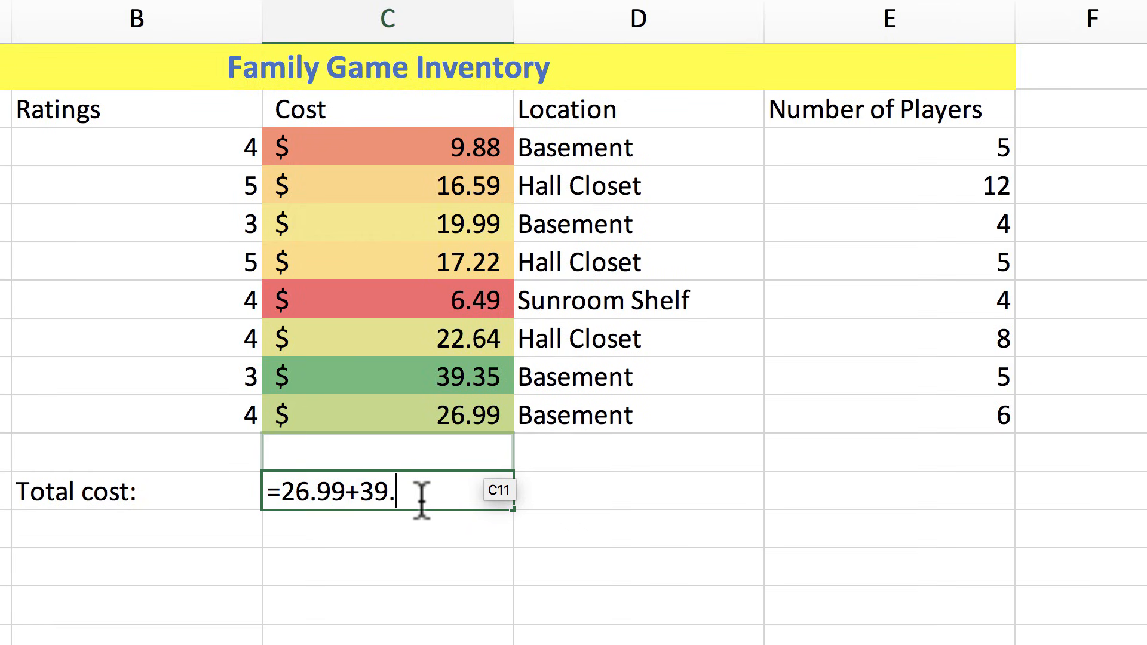
{"action": "type", "text": "+22."}
{"action": "type", "text": "64+6.49+17.22+19.99+16.59+9.88"}
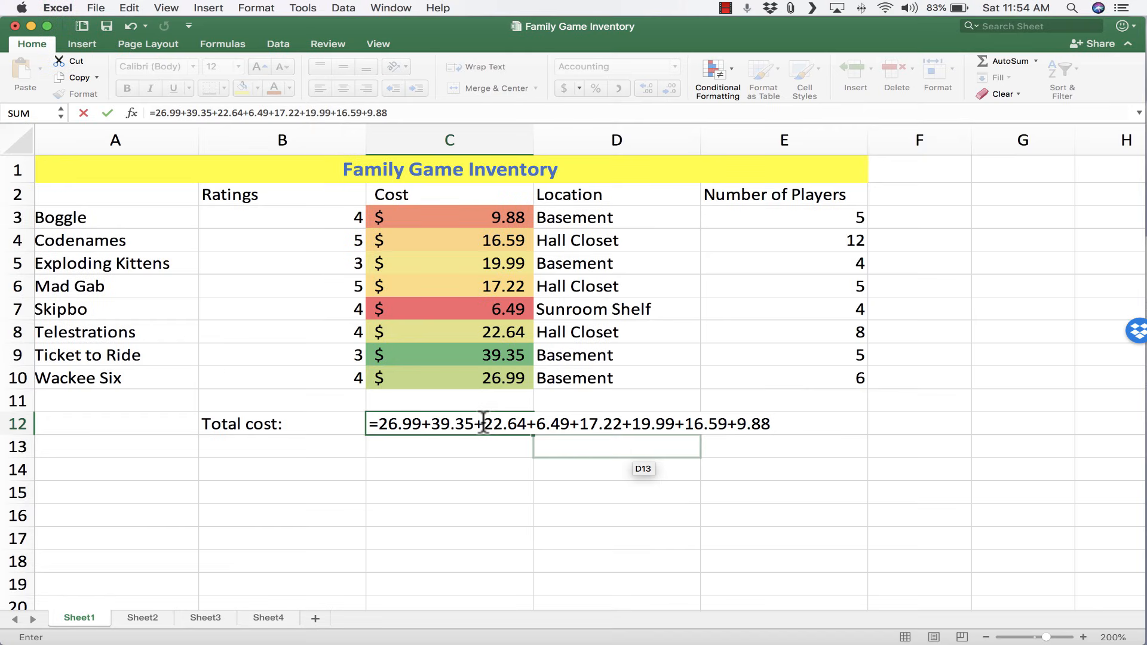
{"action": "key", "text": "Return"}
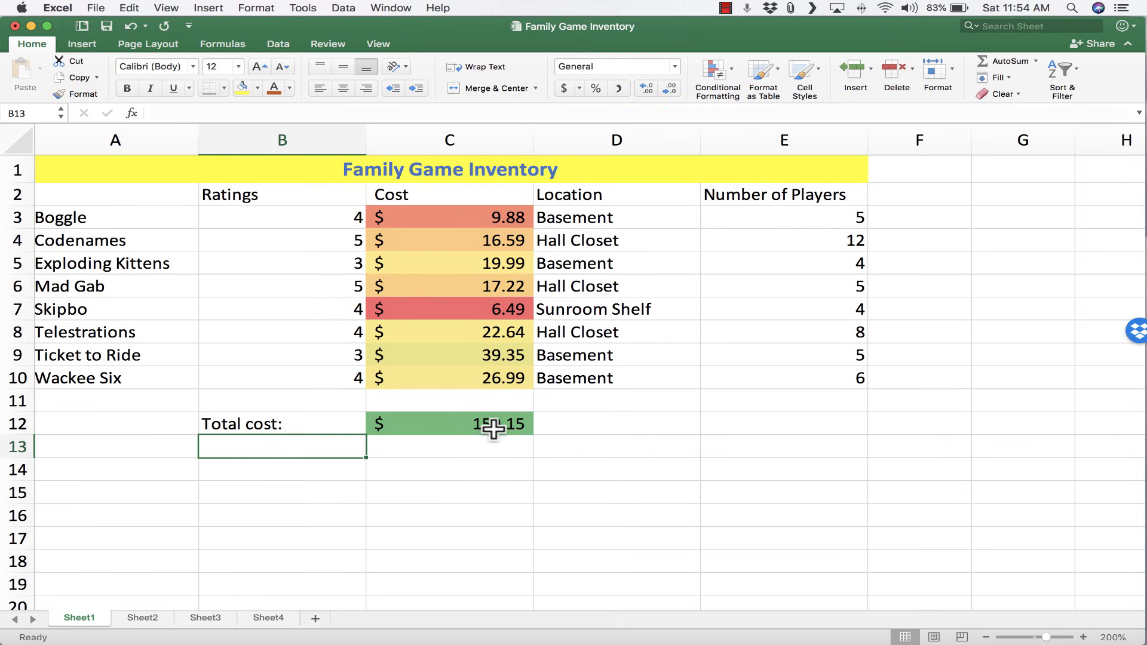
{"action": "left_click", "coordinate": [442, 424]}
{"action": "double_click", "coordinate": [442, 424]}
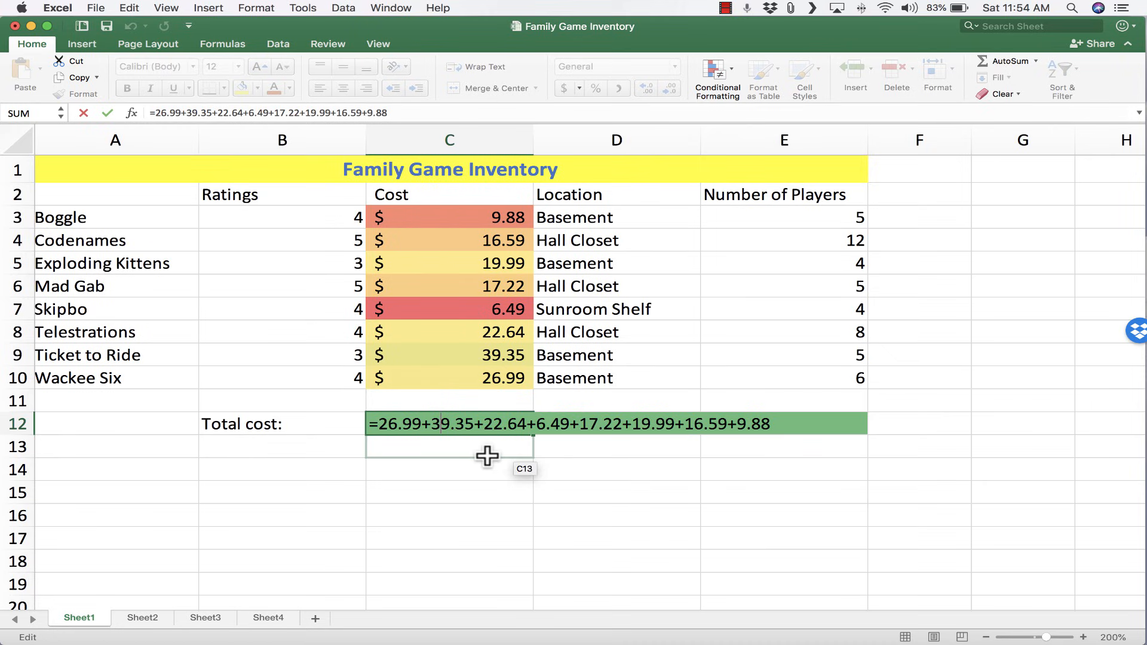
{"action": "key", "text": "Escape"}
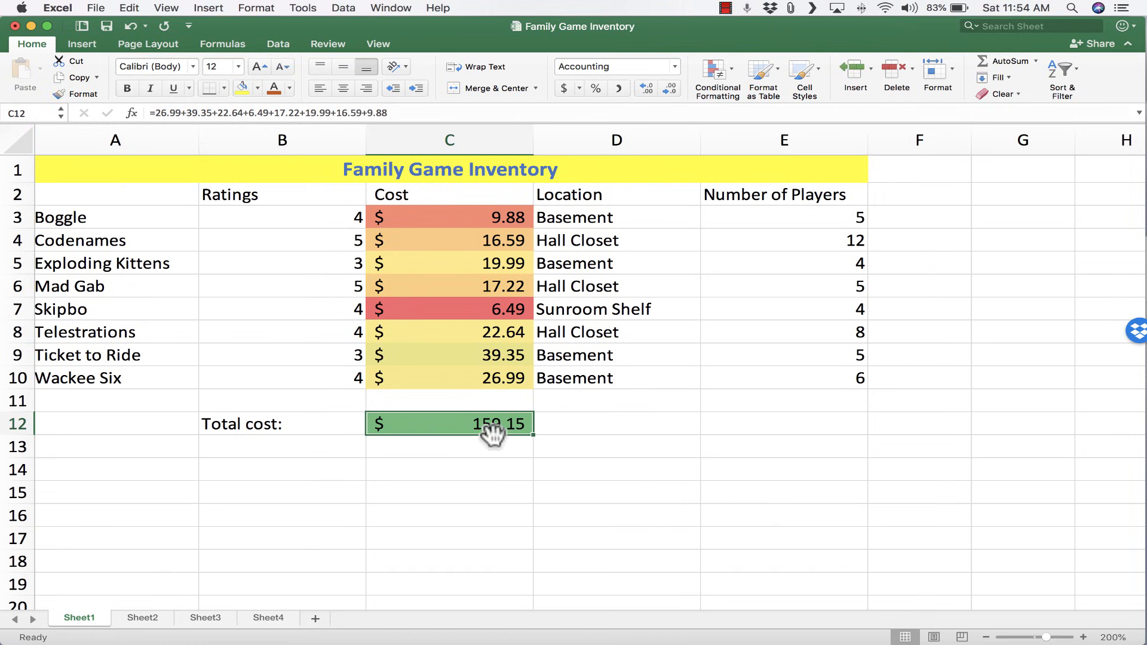
Clear the conditional formatting rules from column C.
{"action": "left_click", "coordinate": [488, 144]}
{"action": "left_click", "coordinate": [717, 78]}
{"action": "mouse_move", "coordinate": [784, 213]}
{"action": "left_click", "coordinate": [923, 217]}
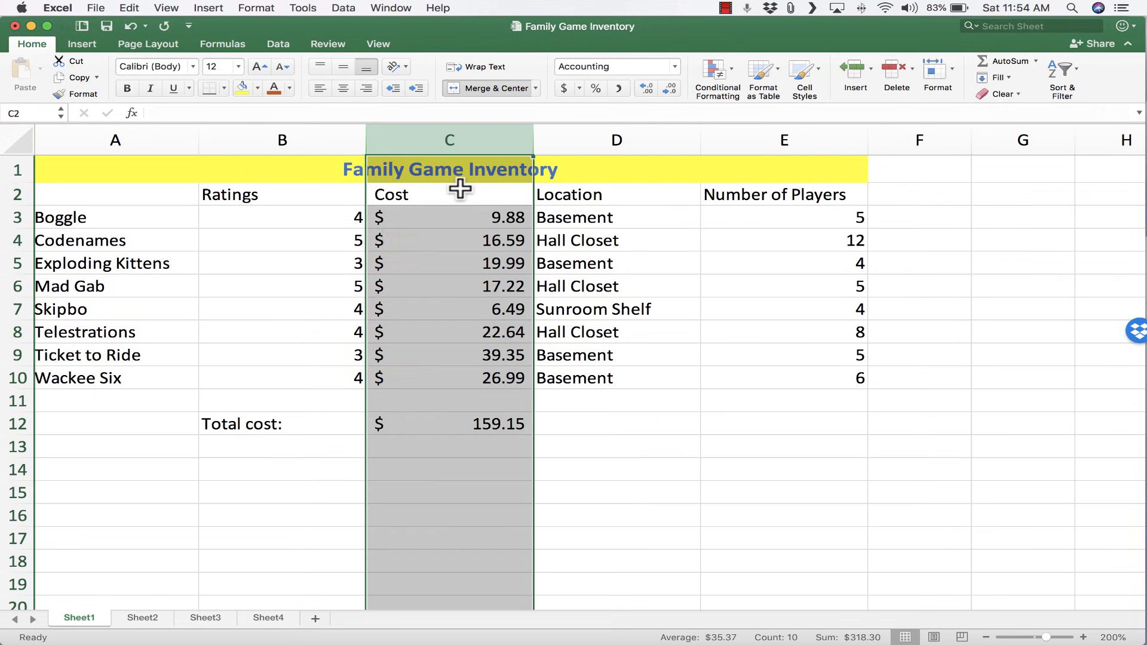
Apply a color scale to the game costs in C3:C10, from green for the highest to red for the lowest.
{"action": "left_click_drag", "start_coordinate": [464, 221], "coordinate": [484, 375]}
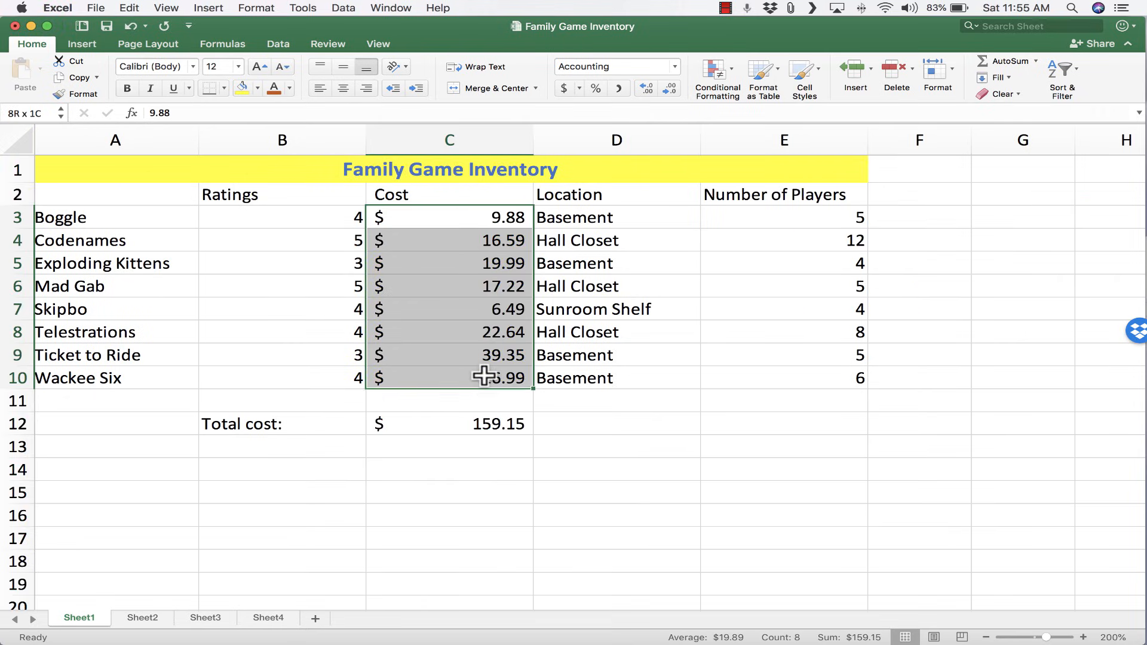
{"action": "left_click", "coordinate": [732, 70]}
{"action": "mouse_move", "coordinate": [776, 149]}
{"action": "left_click", "coordinate": [899, 172]}
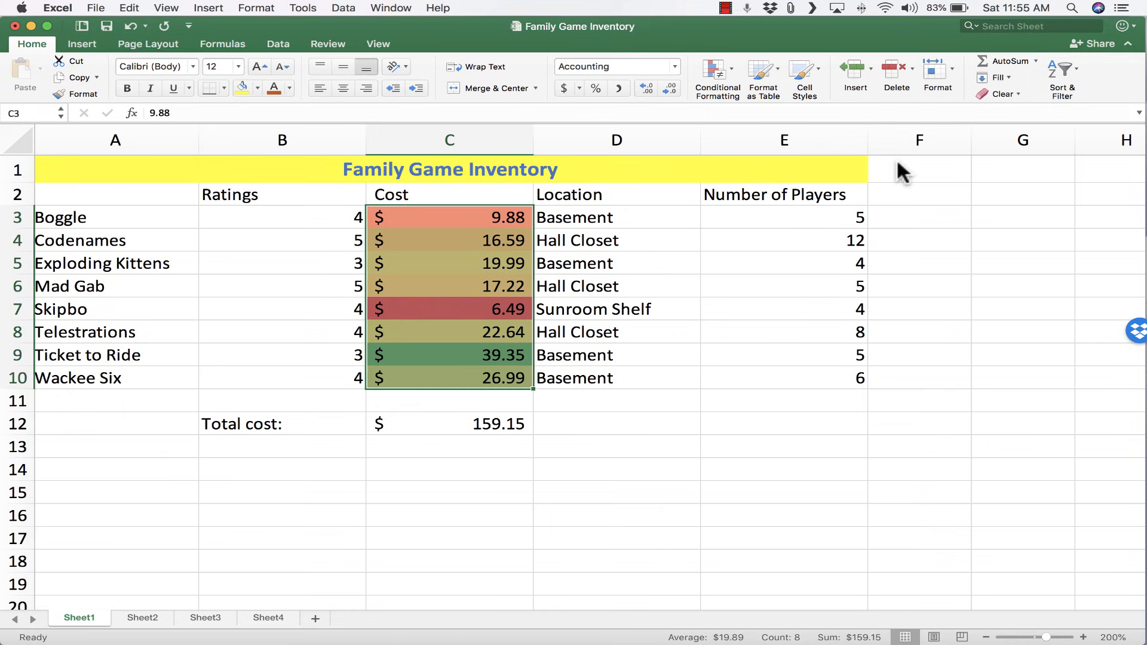
{"action": "left_click", "coordinate": [512, 473]}
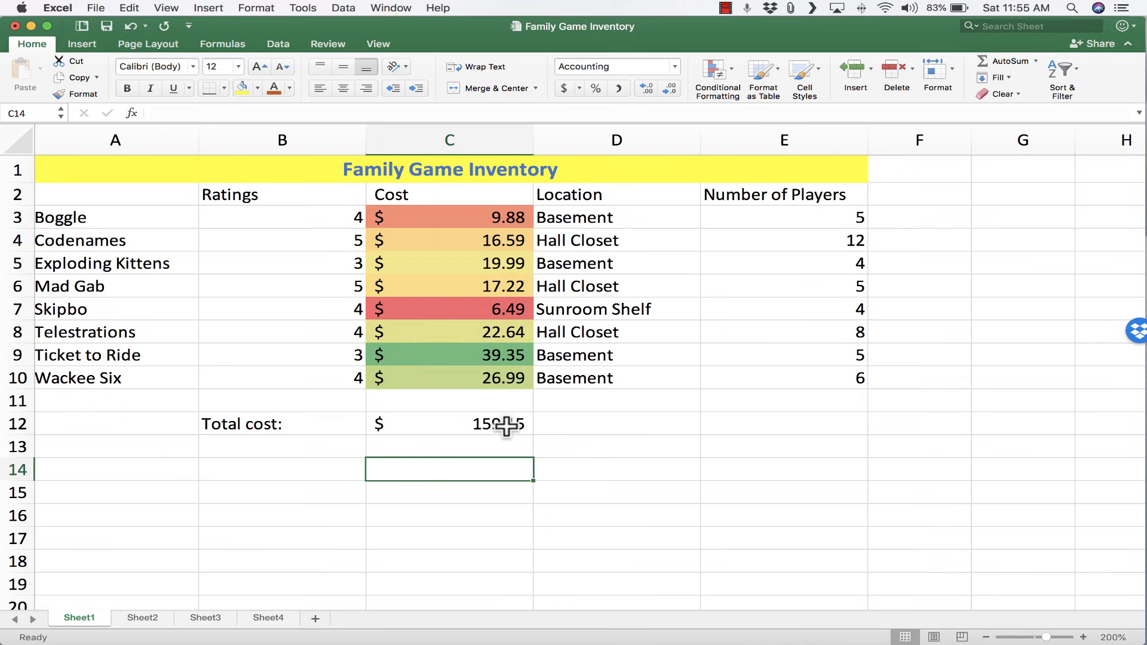
Review the long addition formula in C12 and start replacing it with =sum(.
{"action": "left_click", "coordinate": [508, 425]}
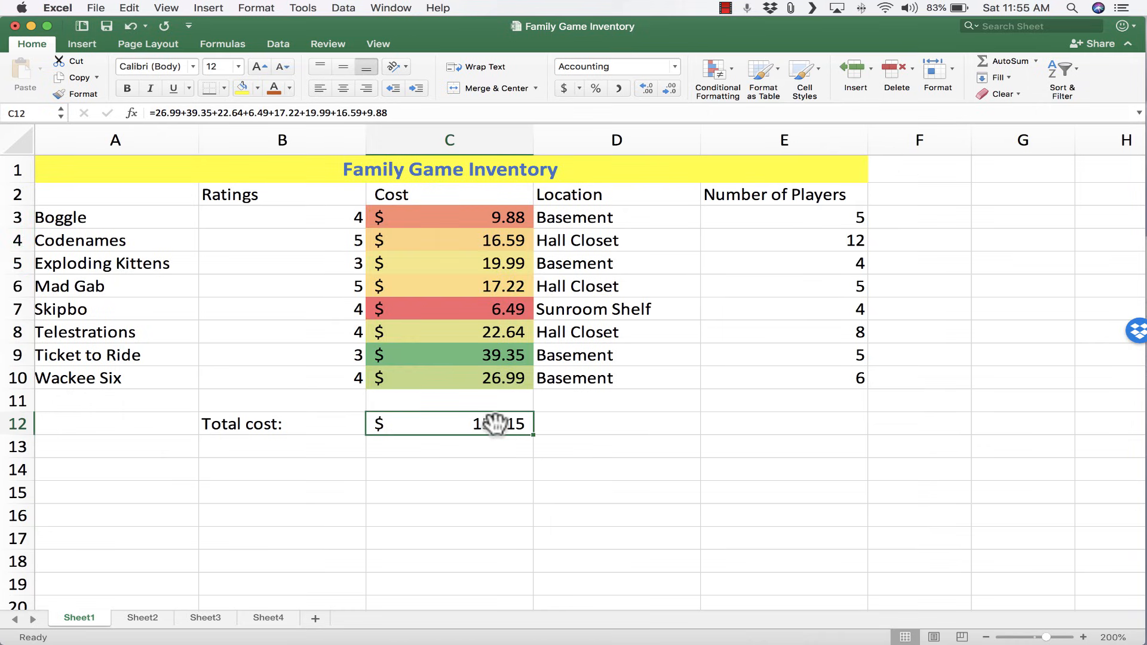
{"action": "double_click", "coordinate": [508, 425]}
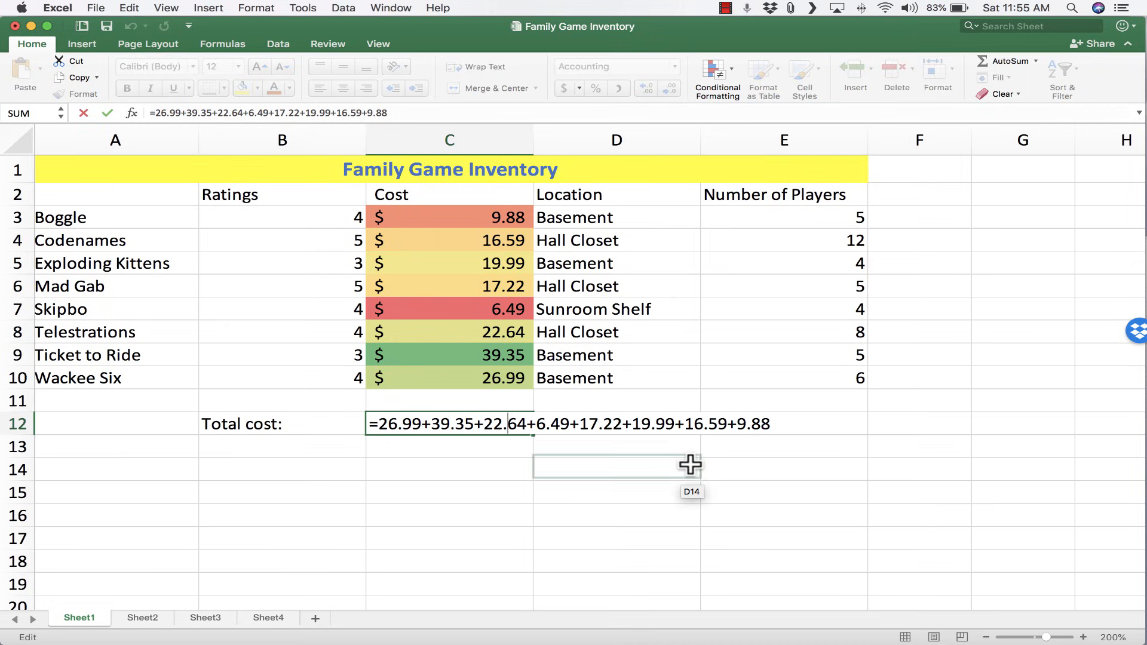
{"action": "key", "text": "Escape"}
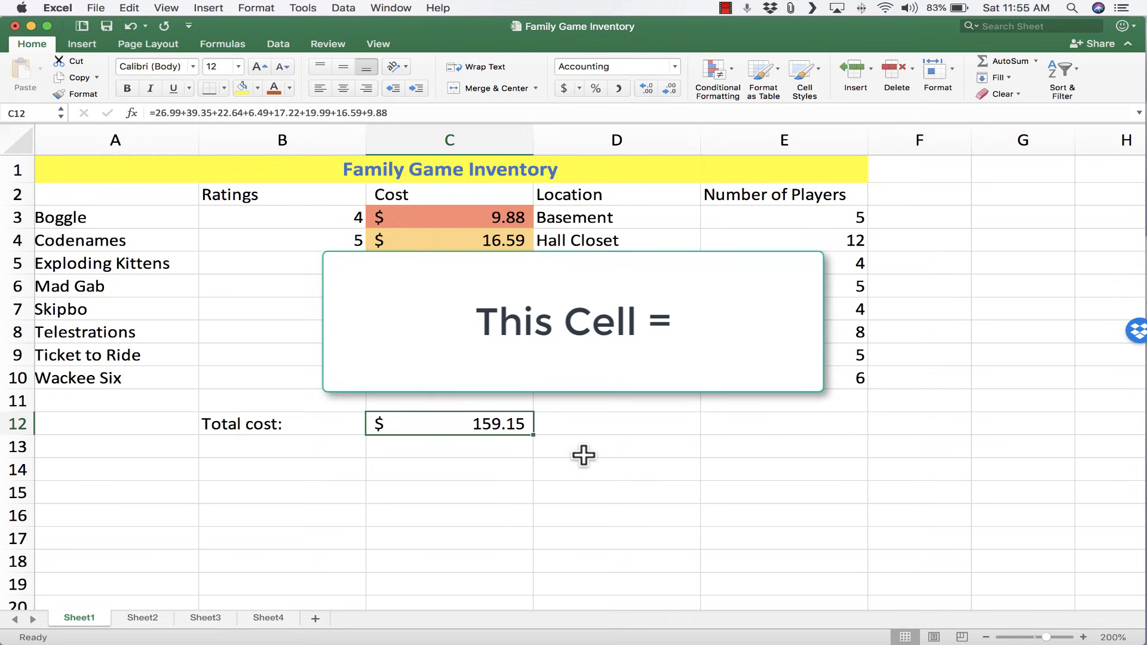
{"action": "type", "text": "="}
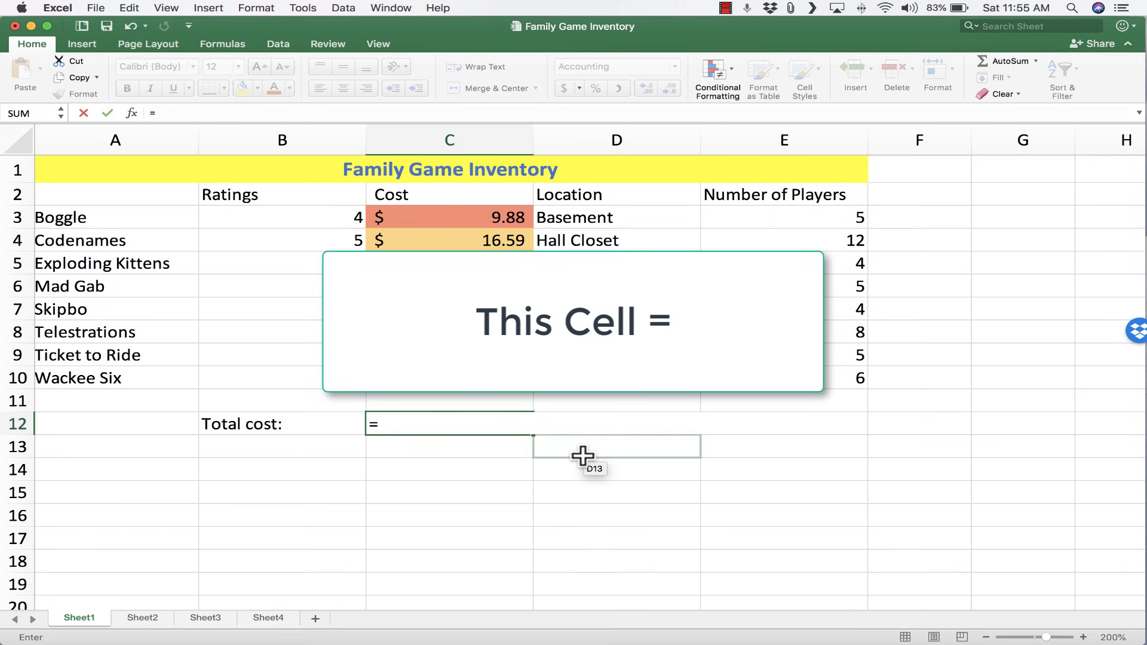
{"action": "type", "text": "sum("}
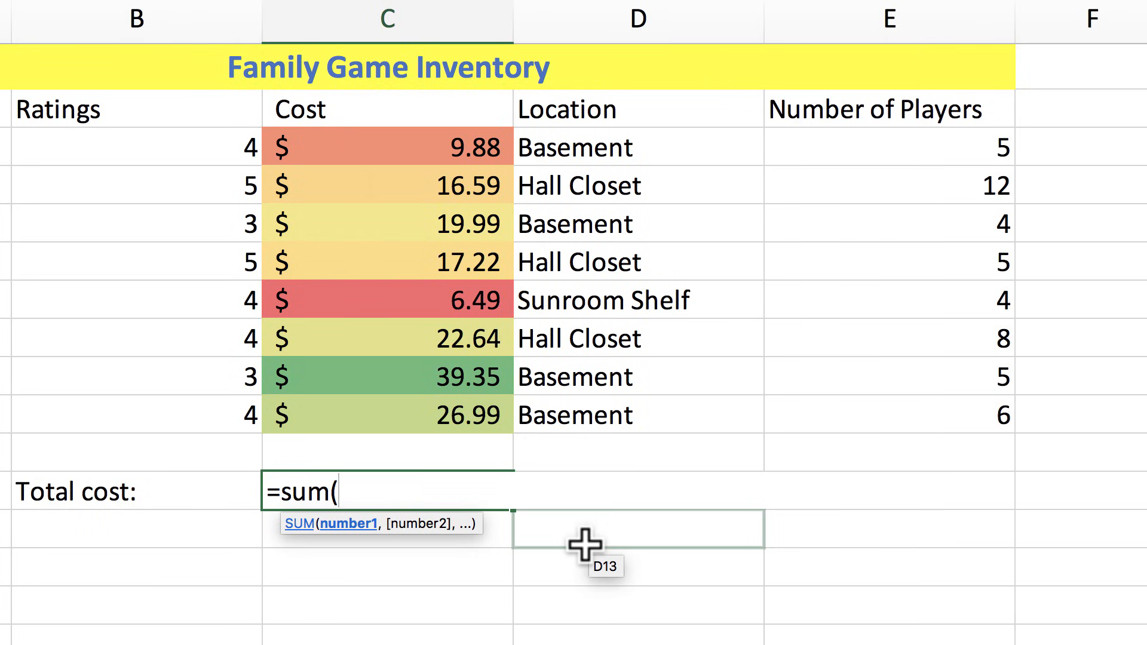
Try C3:c10 as the range of the SUM formula in C12 and remove it from the formula.
{"action": "type", "text": "C"}
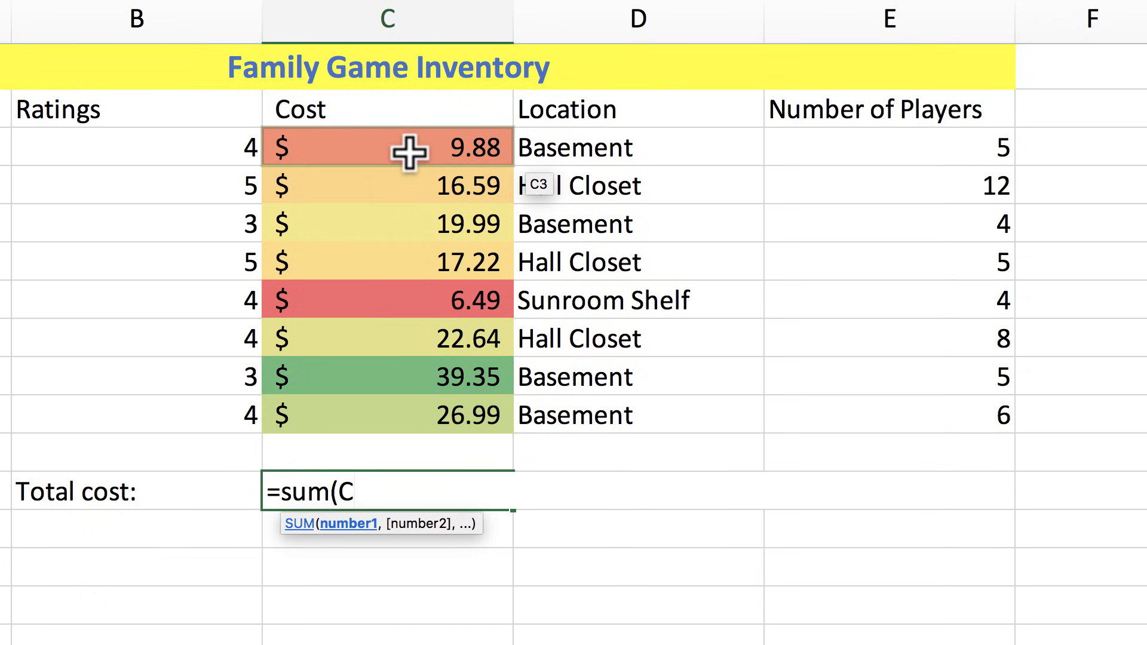
{"action": "type", "text": "3:"}
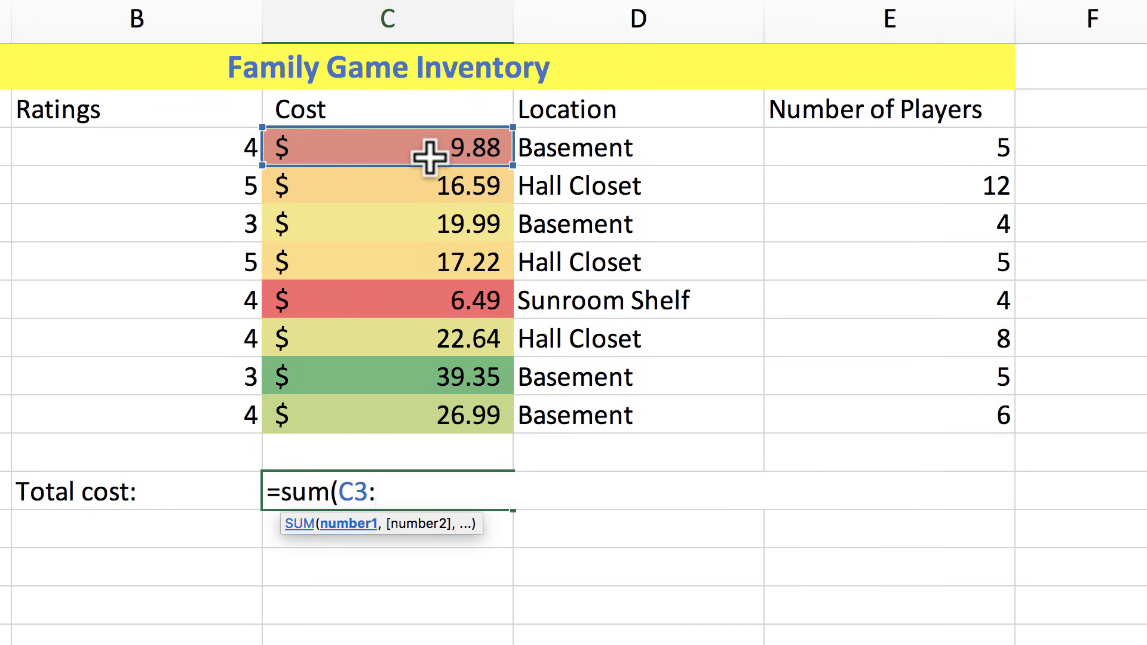
{"action": "type", "text": "c10"}
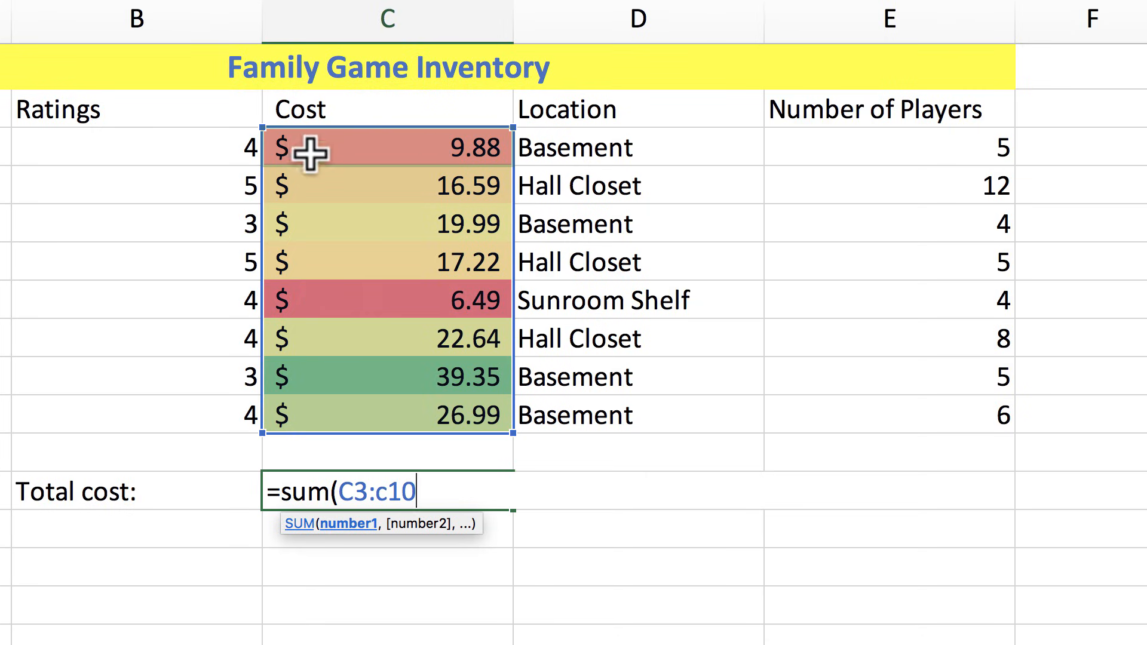
{"action": "key", "text": "BackSpace"}
{"action": "key", "text": "BackSpace"}
{"action": "key", "text": "BackSpace"}
{"action": "key", "text": "BackSpace"}
{"action": "key", "text": "BackSpace"}
{"action": "key", "text": "BackSpace"}
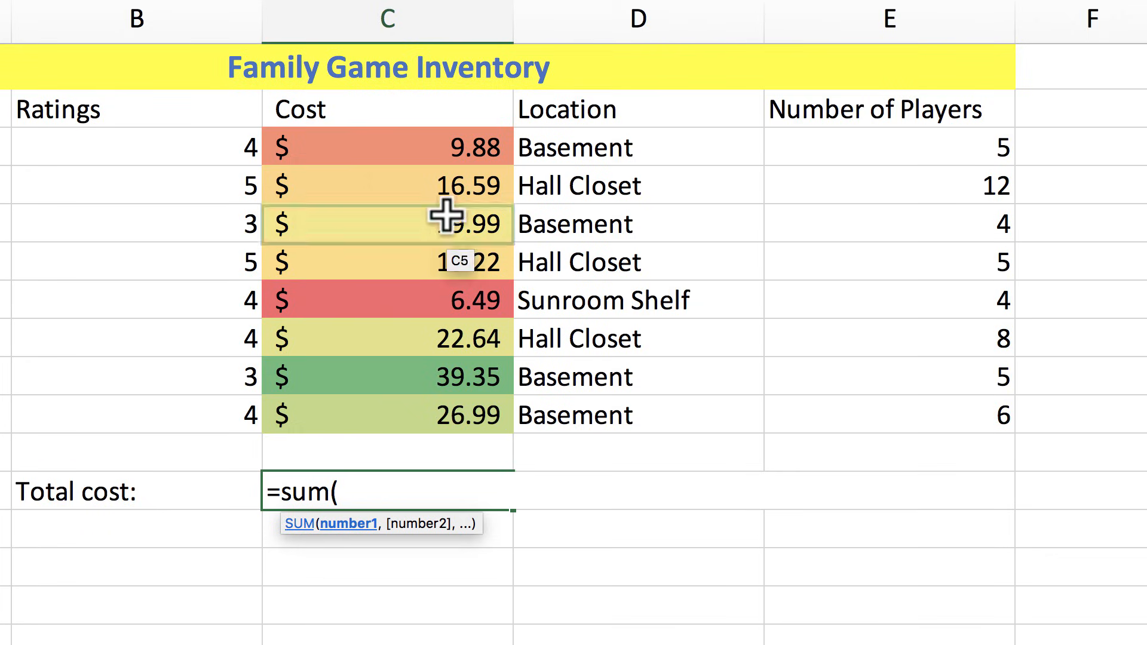
Complete the SUM formula in C12 with the cell range C3:C10 and confirm it.
{"action": "left_click_drag", "start_coordinate": [415, 154], "coordinate": [419, 414]}
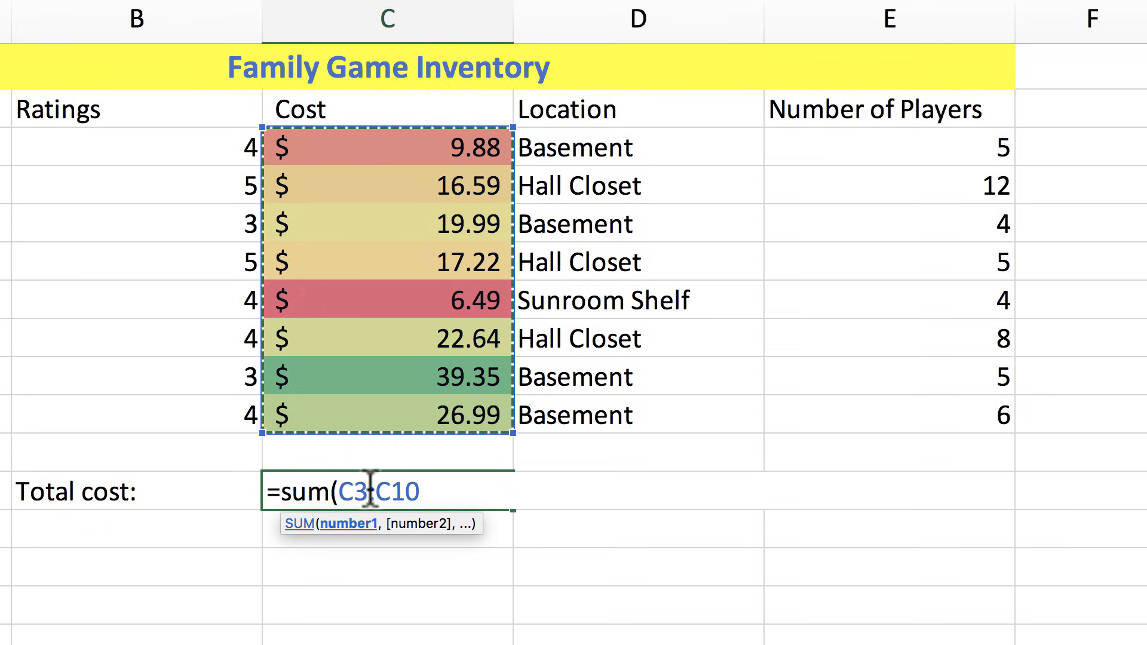
{"action": "left_click", "coordinate": [448, 491]}
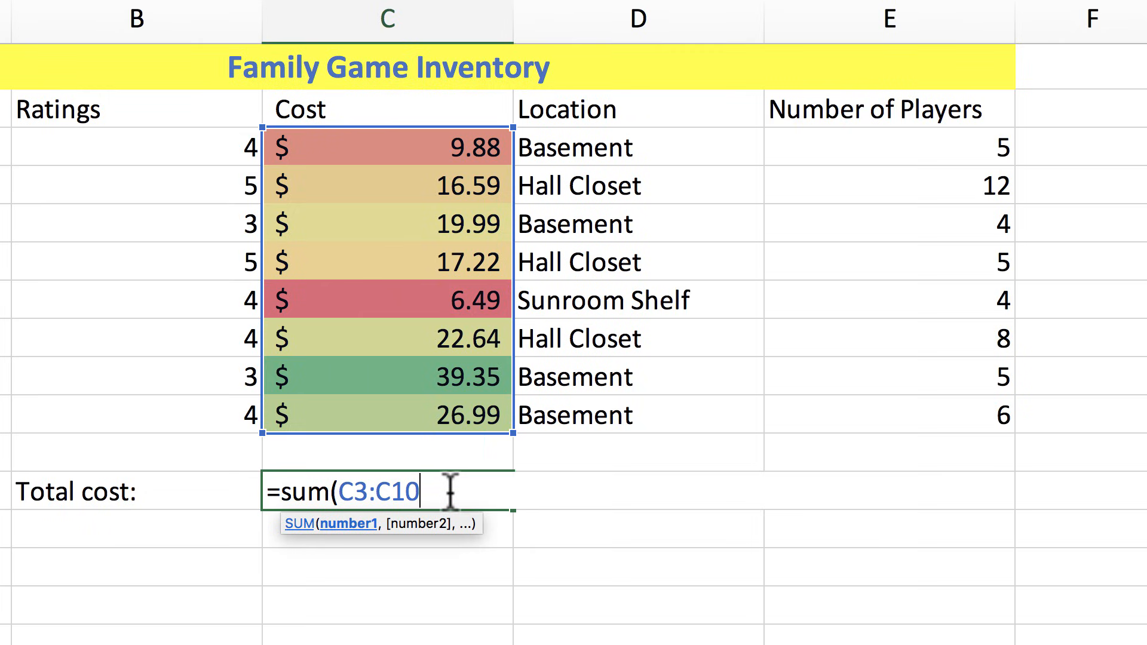
{"action": "type", "text": ")"}
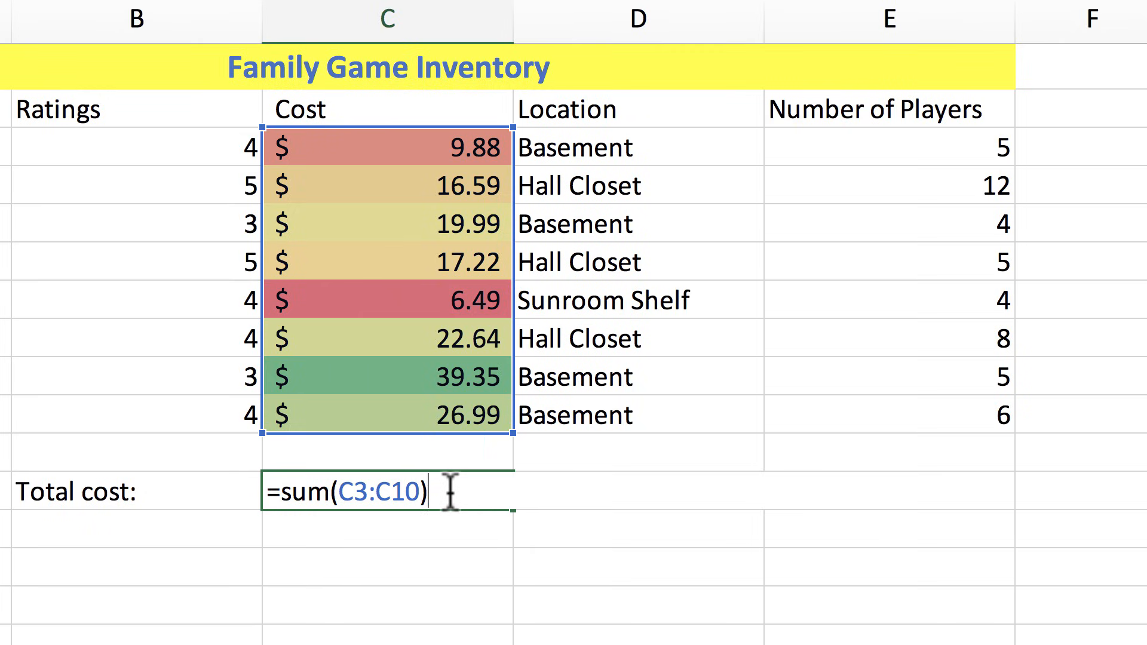
{"action": "key", "text": "BackSpace"}
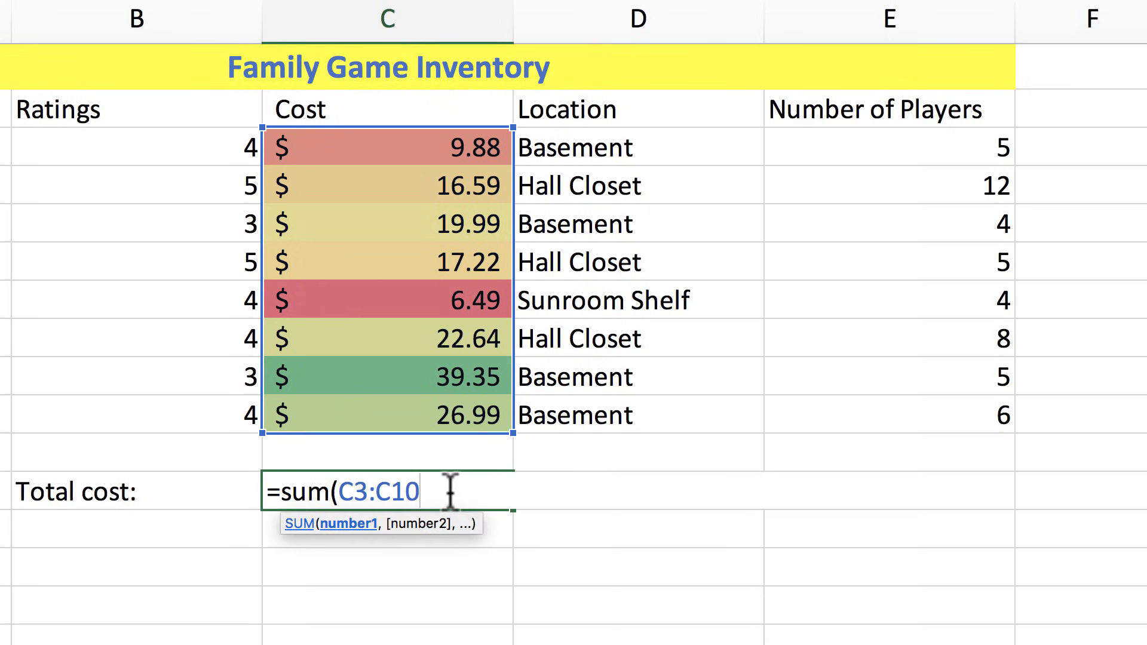
{"action": "key", "text": "Return"}
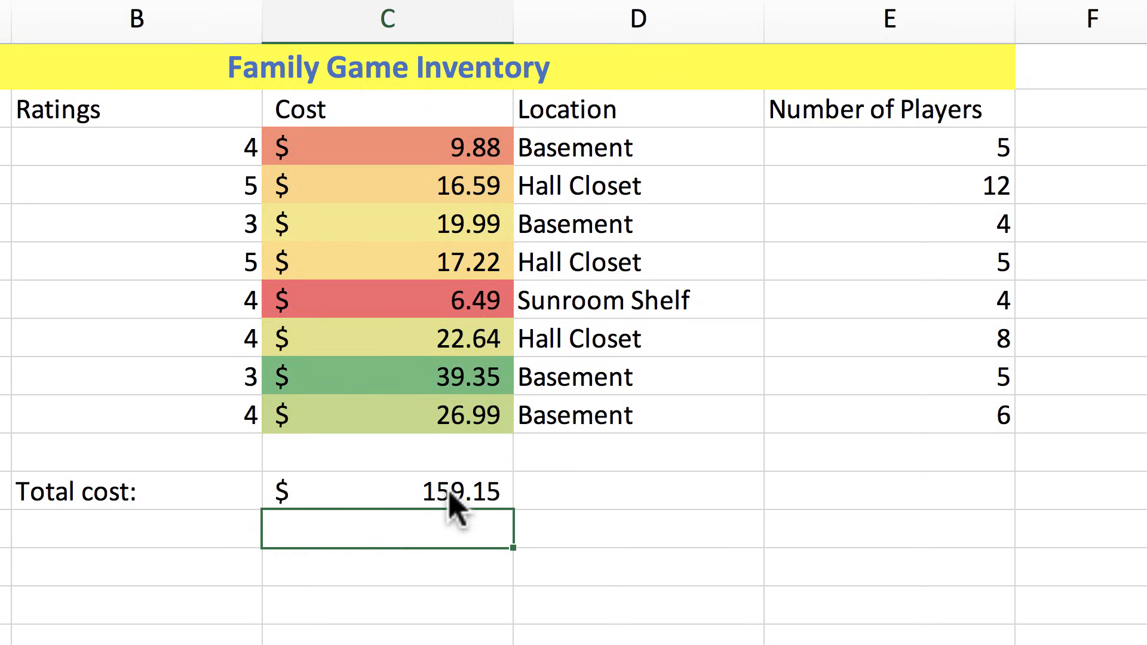
{"action": "scroll", "coordinate": [451, 508], "scroll_direction": "down", "scroll_amount": 1}
{"action": "left_click", "coordinate": [465, 469]}
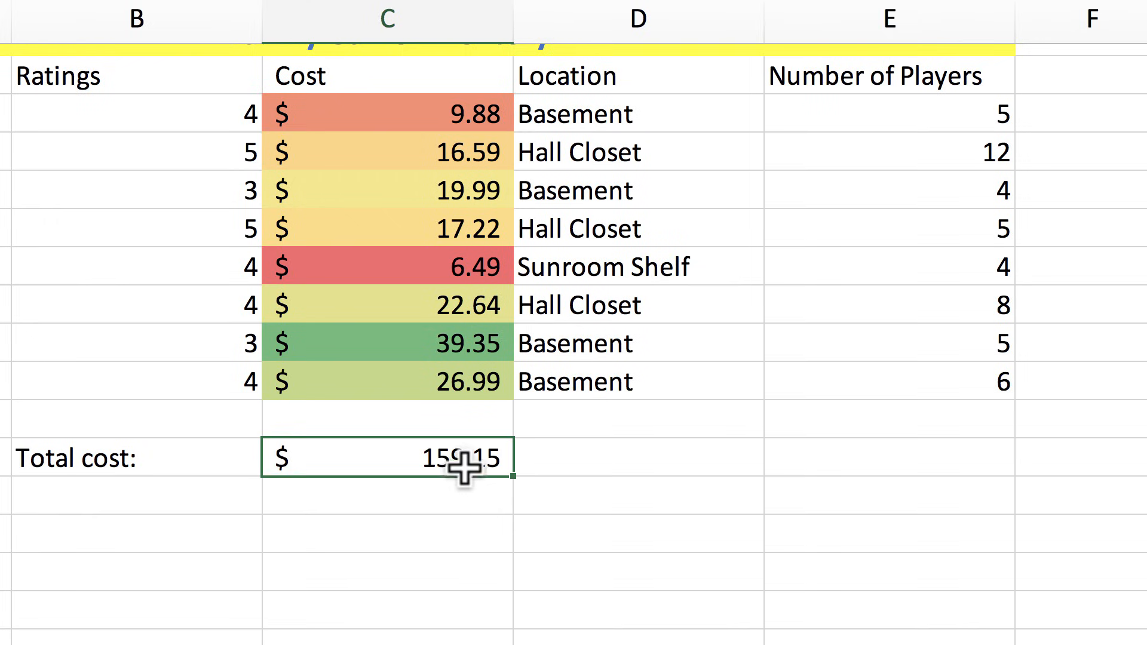
{"action": "scroll", "coordinate": [482, 530], "scroll_direction": "up", "scroll_amount": 1}
{"action": "scroll", "coordinate": [482, 530], "scroll_direction": "right", "scroll_amount": 1}
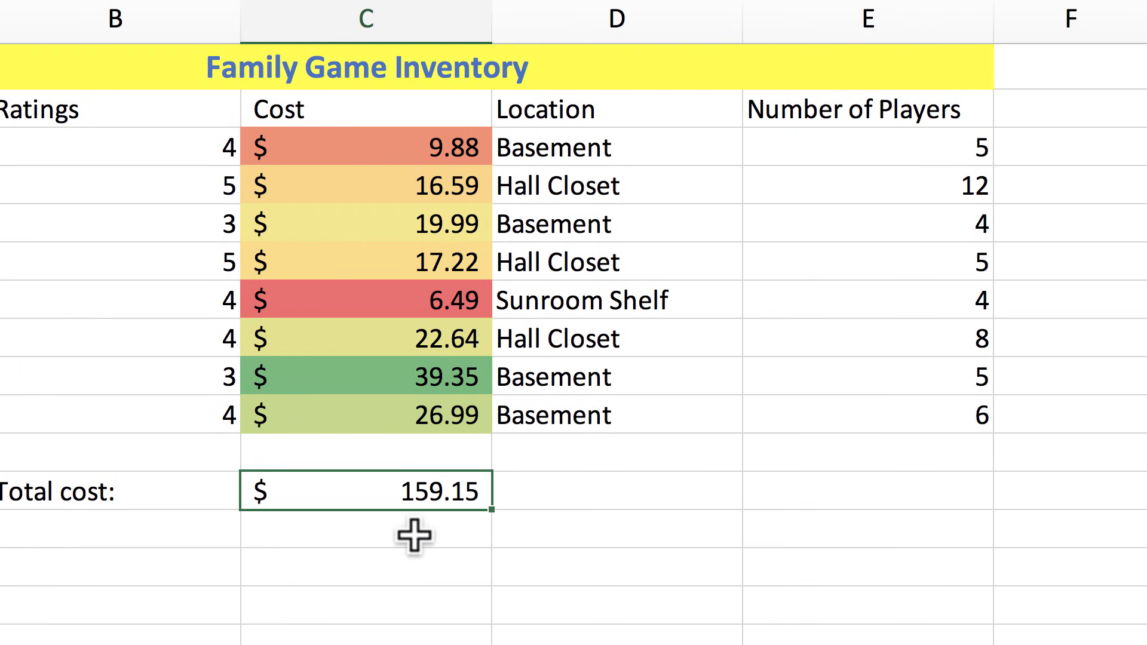
Delete the whole SUM formula from the total cost cell C12.
{"action": "scroll", "coordinate": [414, 536], "scroll_direction": "right", "scroll_amount": 2}
{"action": "left_click", "coordinate": [403, 557]}
{"action": "left_click", "coordinate": [366, 494]}
{"action": "double_click", "coordinate": [378, 492]}
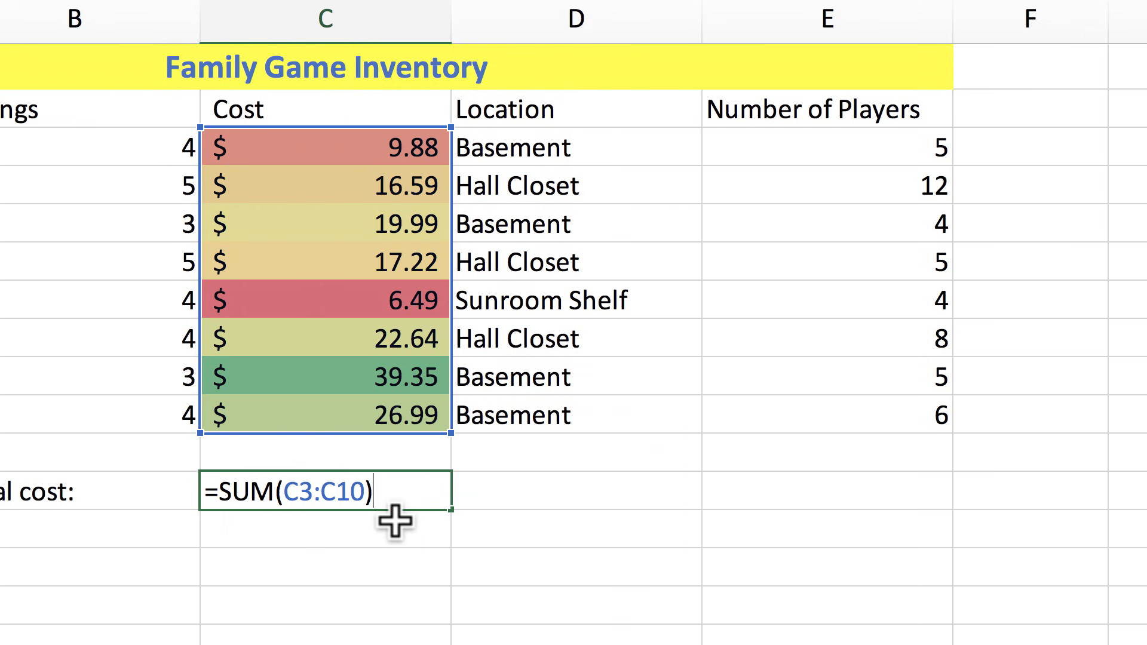
{"action": "key", "text": "BackSpace"}
{"action": "key", "text": "BackSpace"}
{"action": "key", "text": "BackSpace"}
{"action": "key", "text": "BackSpace"}
{"action": "key", "text": "BackSpace"}
{"action": "key", "text": "BackSpace"}
{"action": "key", "text": "BackSpace"}
{"action": "key", "text": "BackSpace"}
{"action": "key", "text": "BackSpace"}
{"action": "key", "text": "BackSpace"}
{"action": "key", "text": "BackSpace"}
{"action": "key", "text": "BackSpace"}
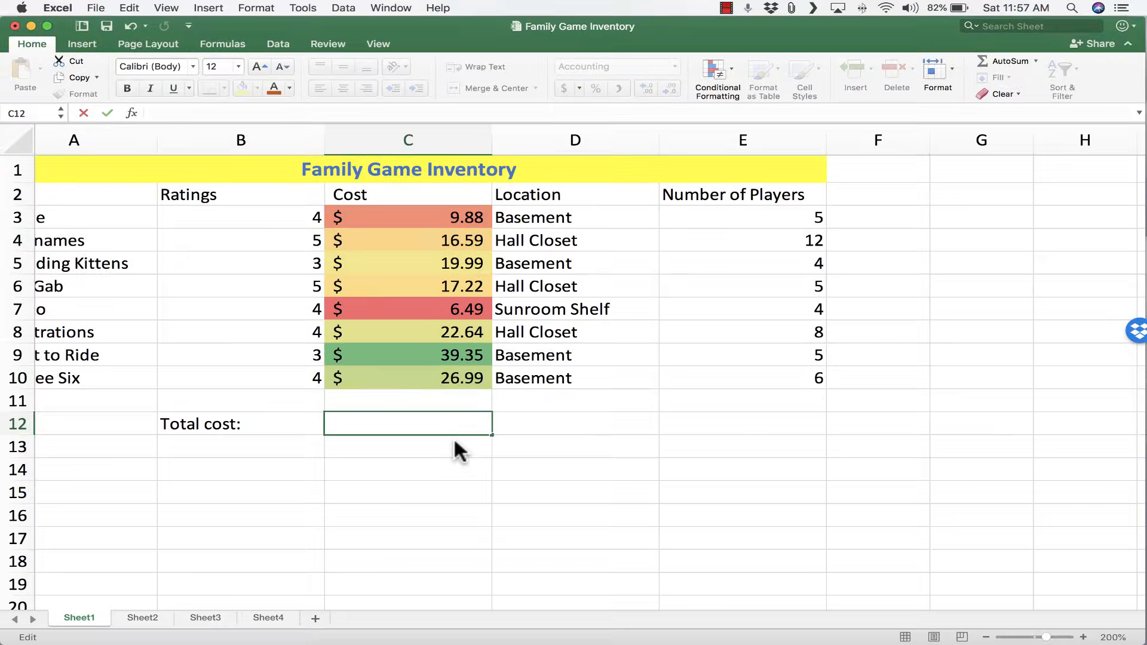
{"action": "key", "text": "Return"}
Total the costs in C12 with AutoSum over C3:C11 and check the cell range in the formula.
{"action": "left_click", "coordinate": [452, 429]}
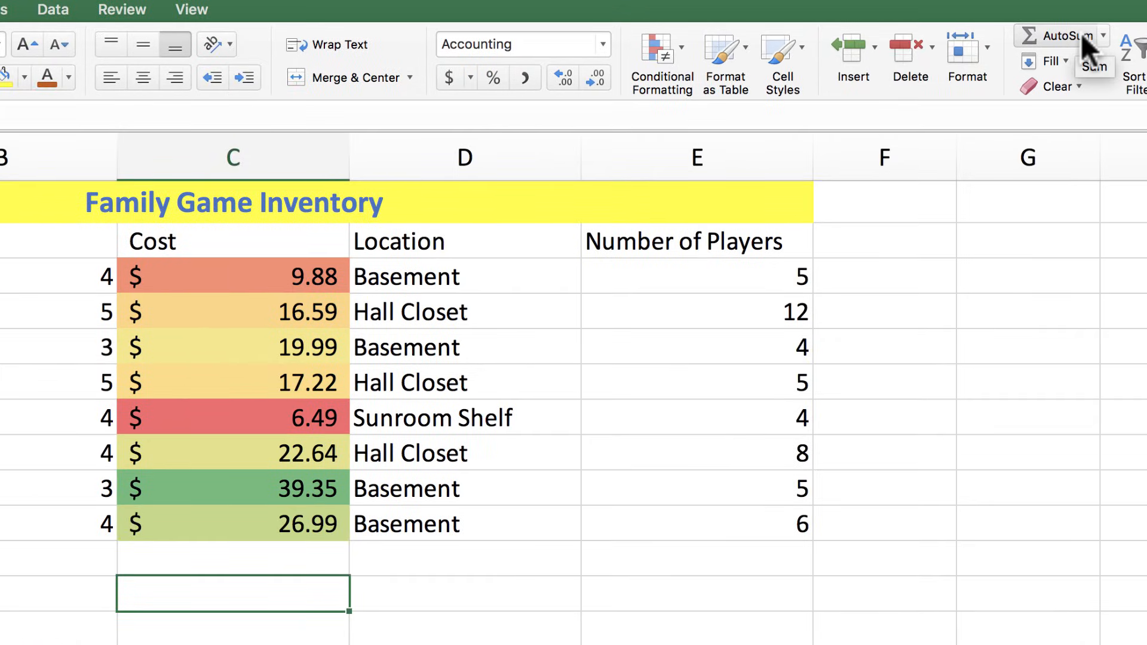
{"action": "left_click", "coordinate": [1070, 35]}
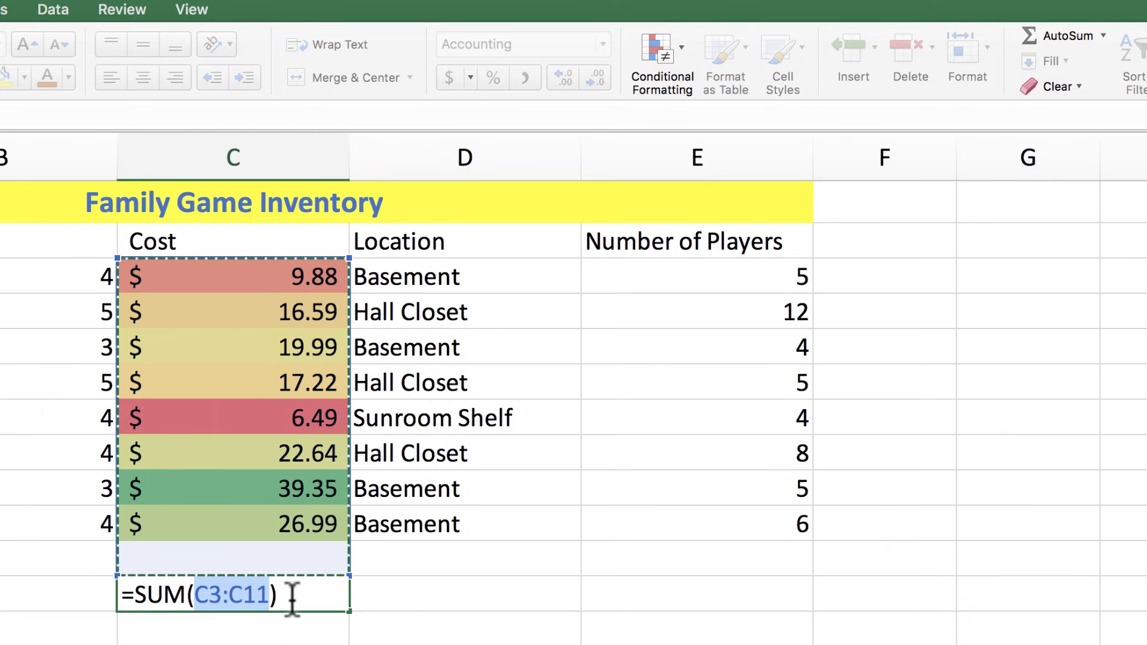
{"action": "key", "text": "Return"}
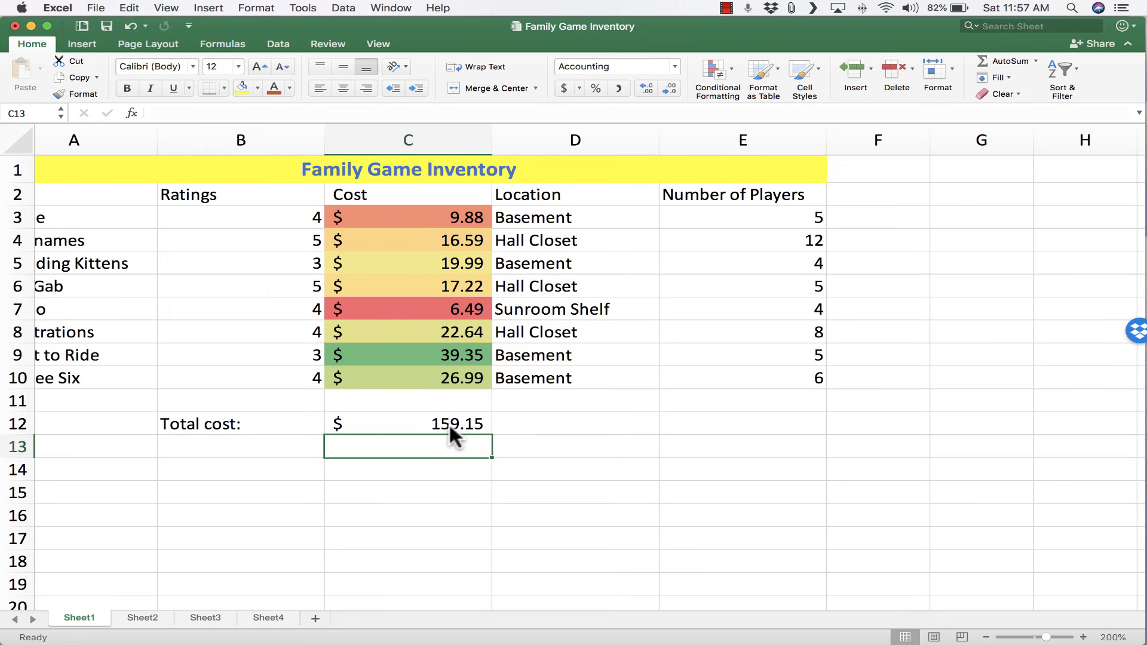
{"action": "double_click", "coordinate": [450, 423]}
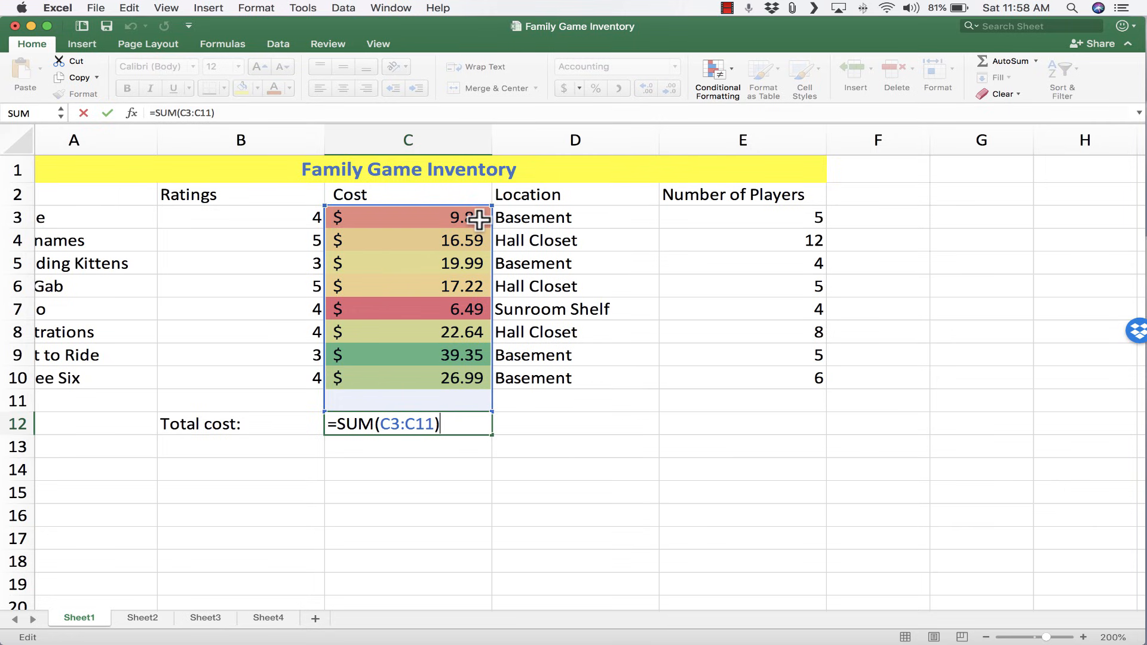
{"action": "scroll", "coordinate": [477, 220], "scroll_direction": "left", "scroll_amount": 2}
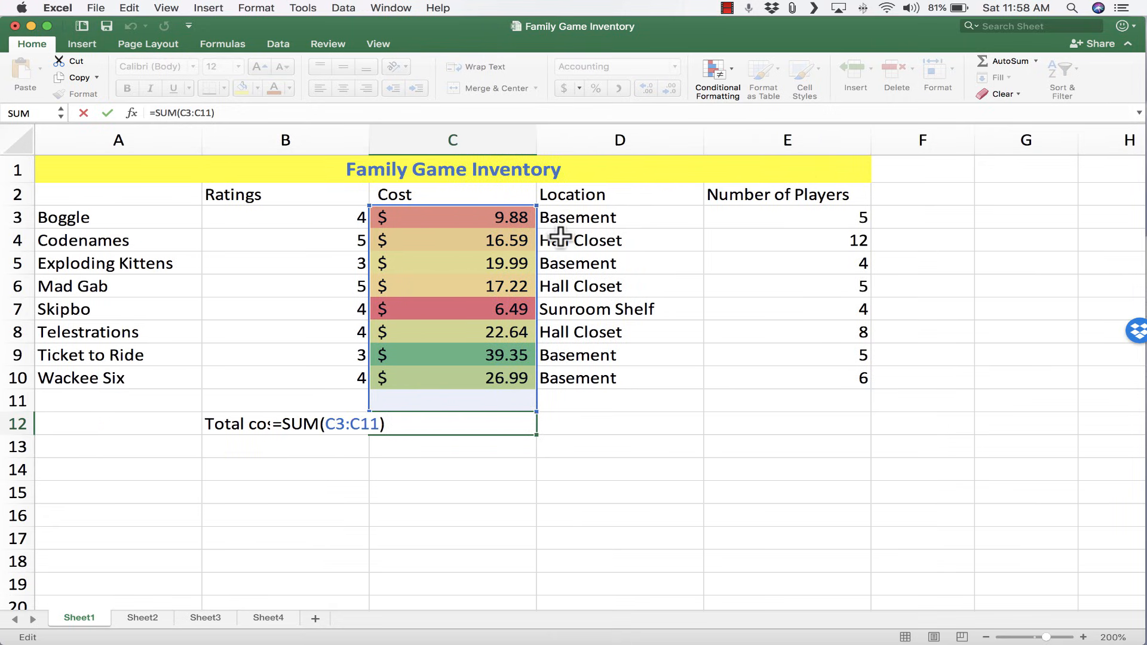
{"action": "scroll", "coordinate": [561, 237], "scroll_direction": "down", "scroll_amount": 1}
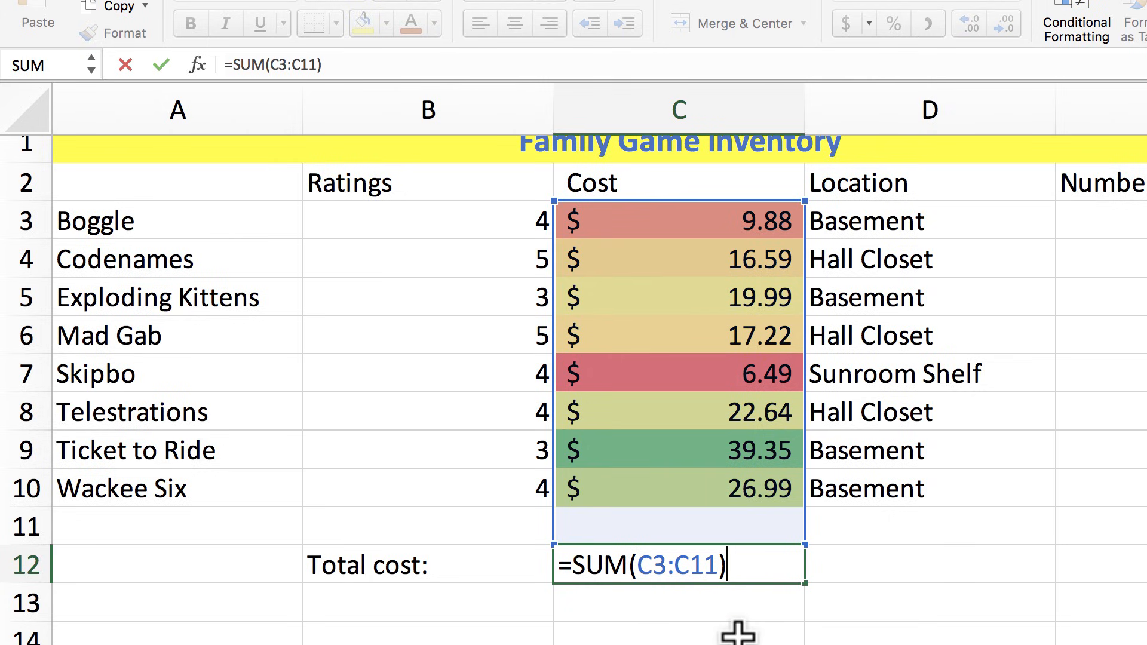
{"action": "key", "text": "Return"}
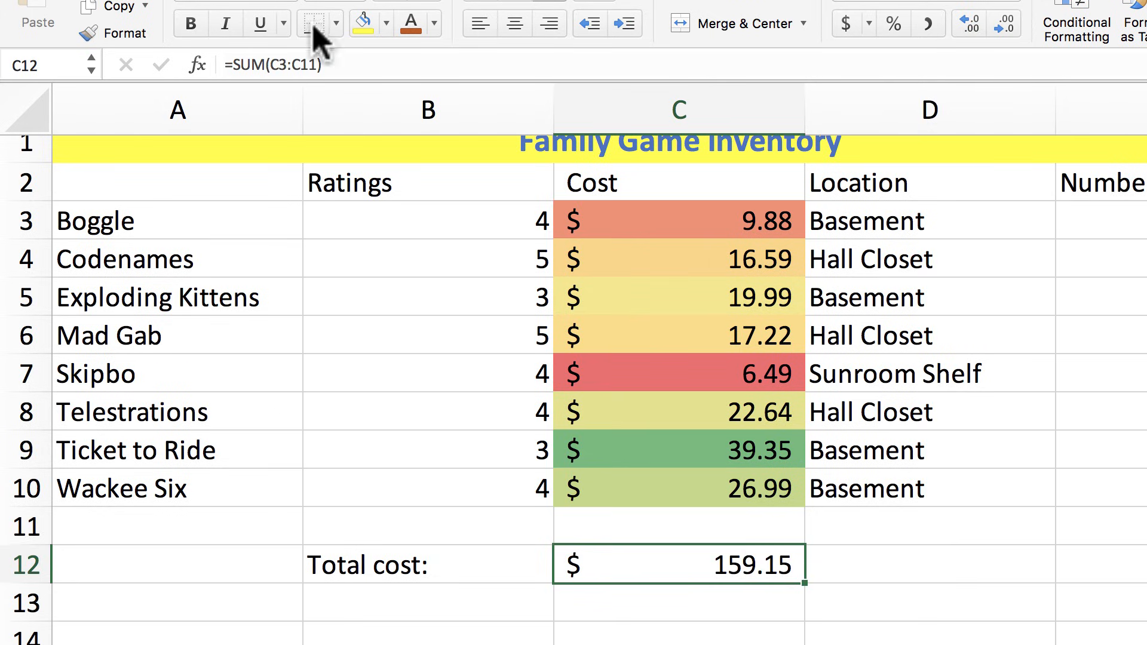
Re-enter the end of the SUM range in C12 as c11.
{"action": "left_click", "coordinate": [309, 65]}
{"action": "left_click", "coordinate": [338, 64]}
{"action": "key", "text": "BackSpace"}
{"action": "key", "text": "BackSpace"}
{"action": "key", "text": "BackSpace"}
{"action": "key", "text": "BackSpace"}
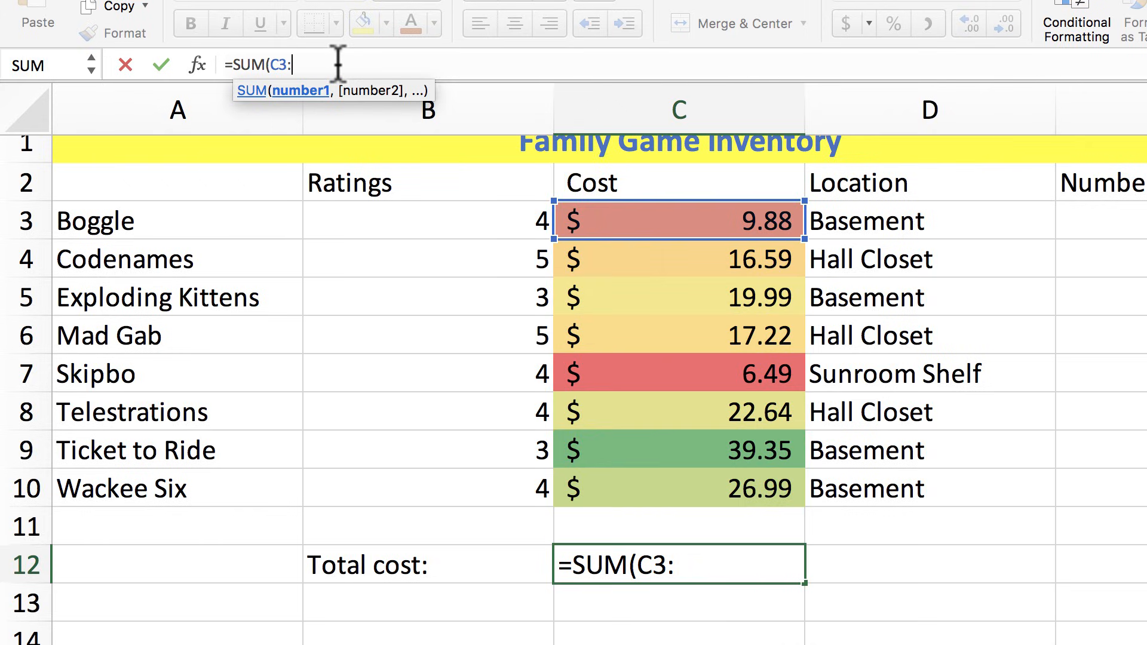
{"action": "type", "text": "c11"}
{"action": "key", "text": "Return"}
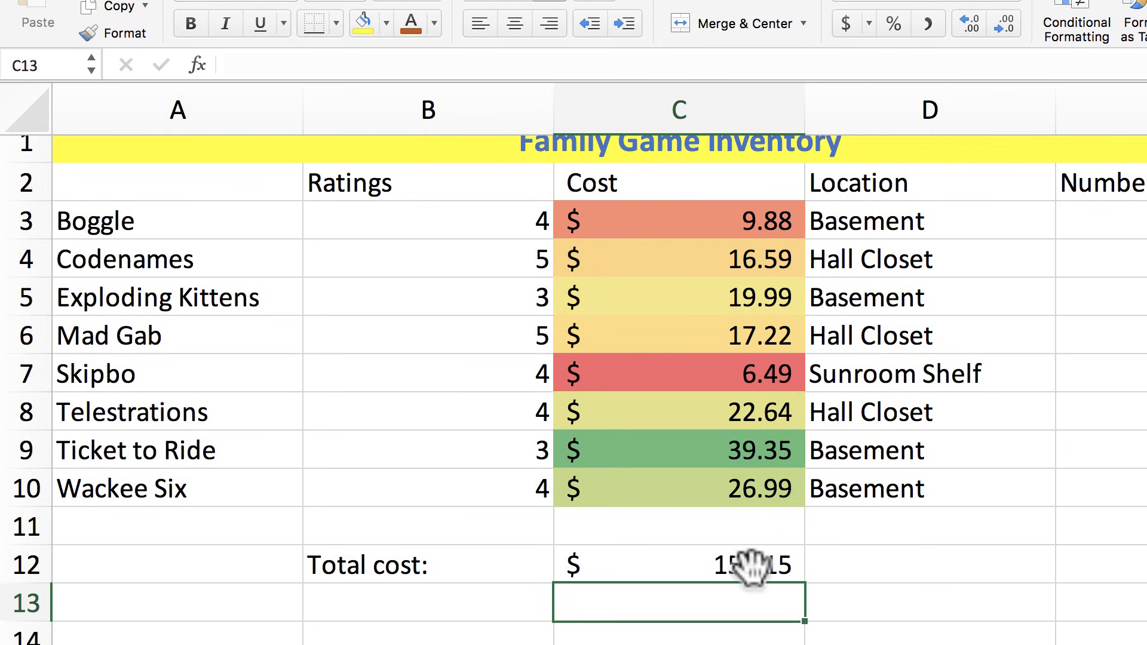
Start a formula in C13 with the Formula Builder and search its functions for average.
{"action": "scroll", "coordinate": [290, 87], "scroll_direction": "right", "scroll_amount": 1}
{"action": "scroll", "coordinate": [290, 87], "scroll_direction": "down", "scroll_amount": 1}
{"action": "left_click", "coordinate": [249, 62]}
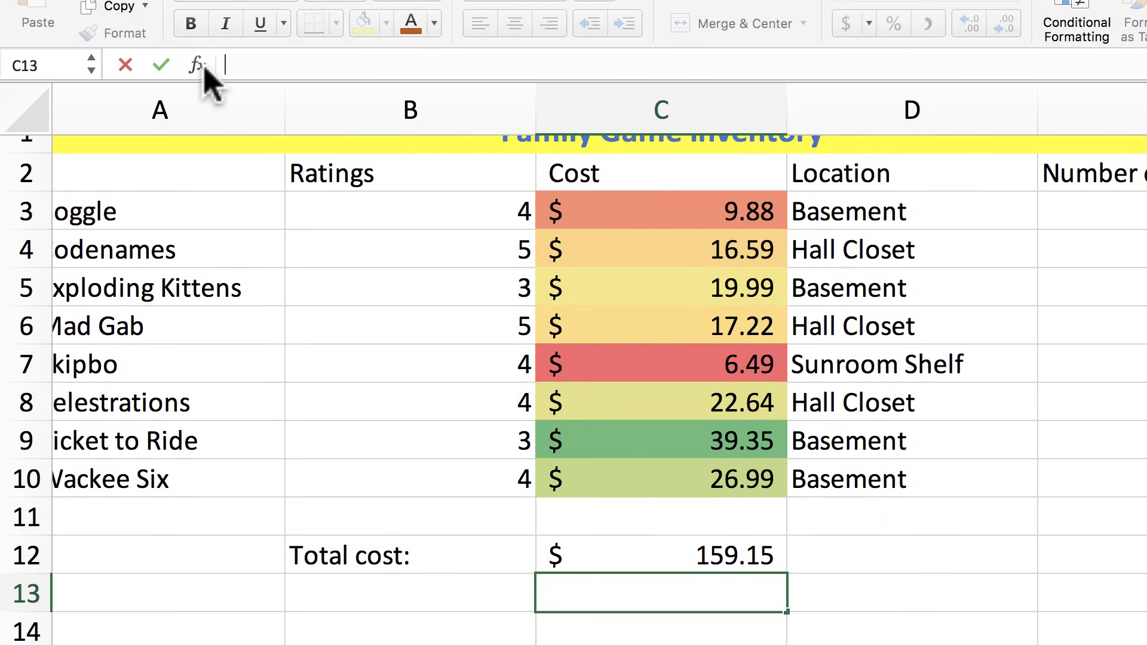
{"action": "key", "text": "Escape"}
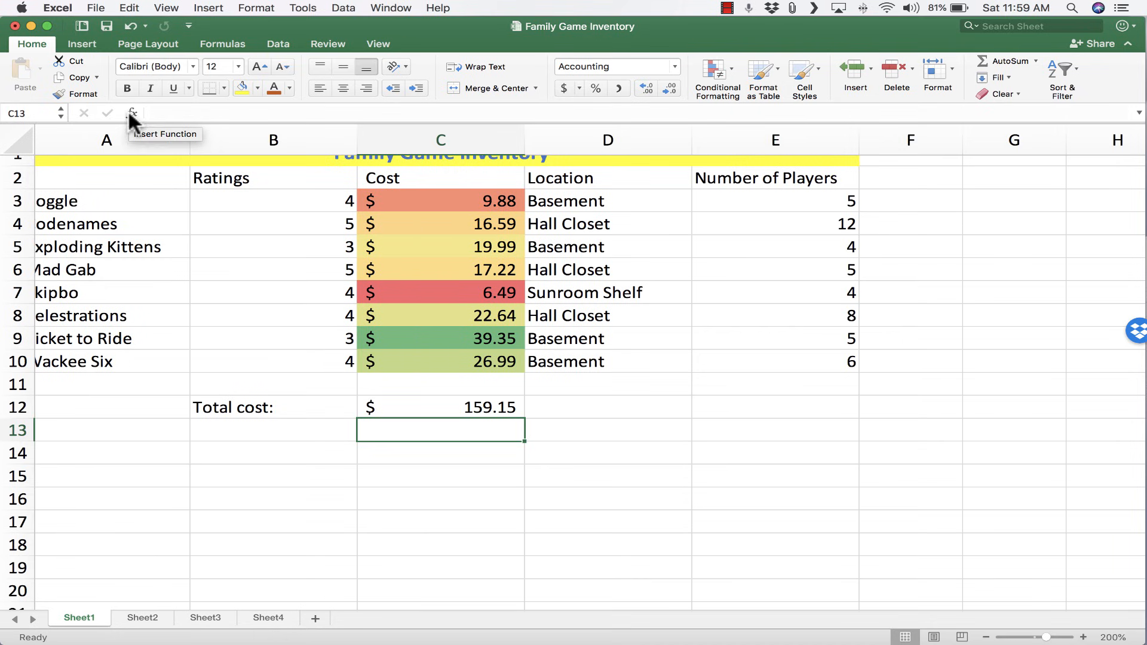
{"action": "left_click", "coordinate": [132, 114]}
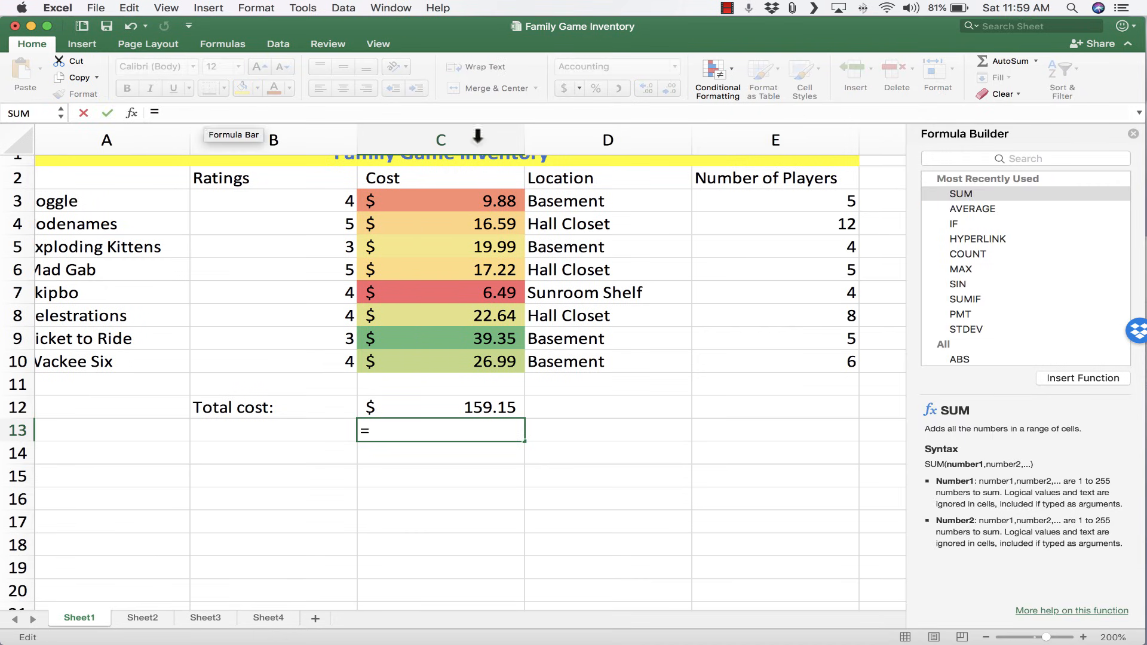
{"action": "left_click", "coordinate": [1040, 158]}
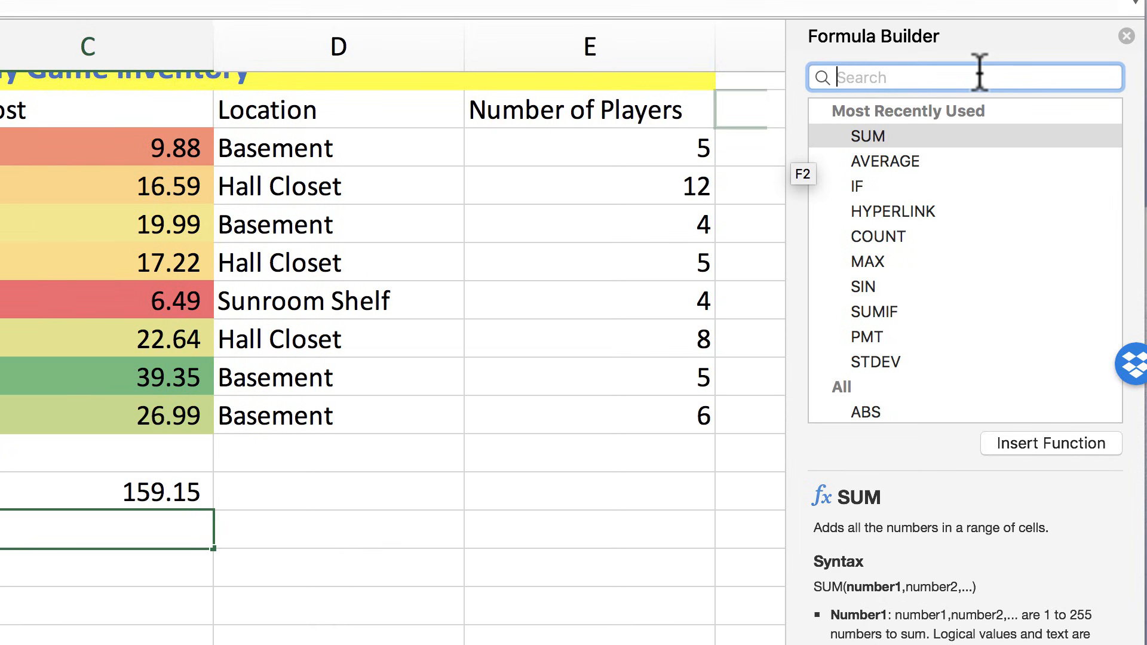
{"action": "type", "text": "average"}
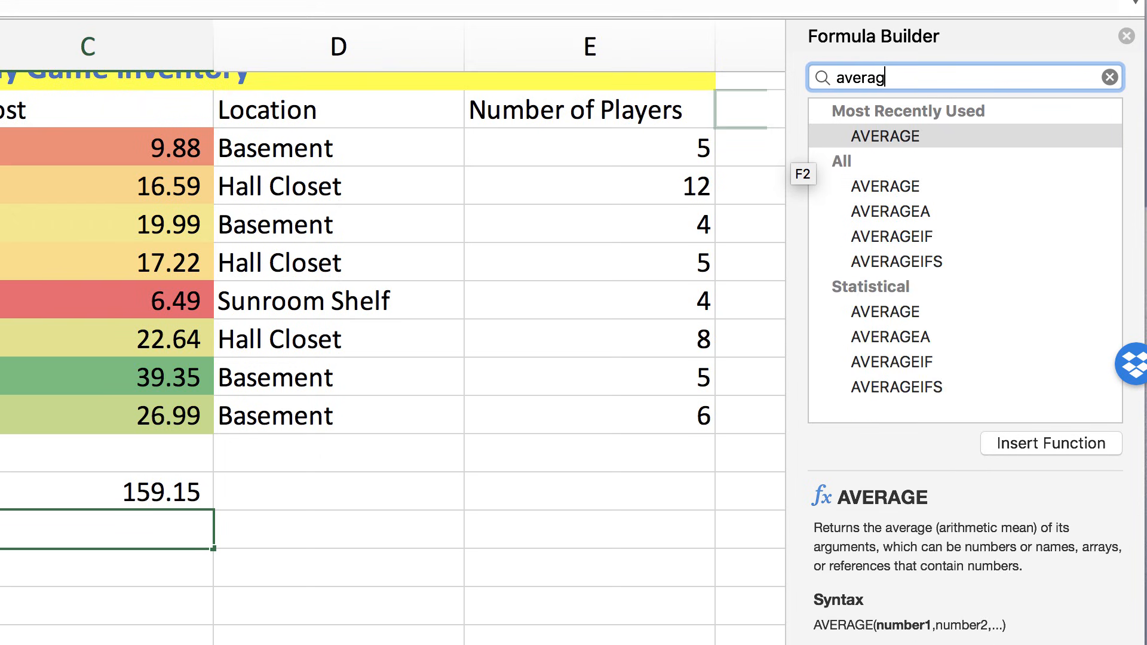
{"action": "key", "text": "Return"}
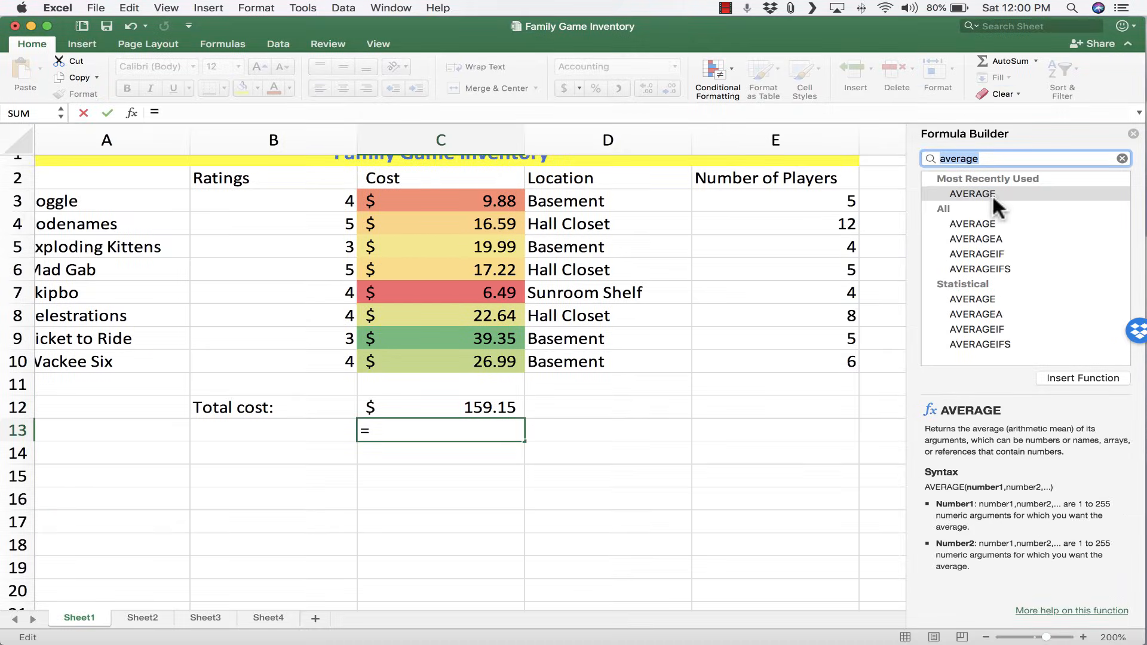
Complete the formula in C13 as an AVERAGE of the range C3:C11.
{"action": "left_click", "coordinate": [238, 115]}
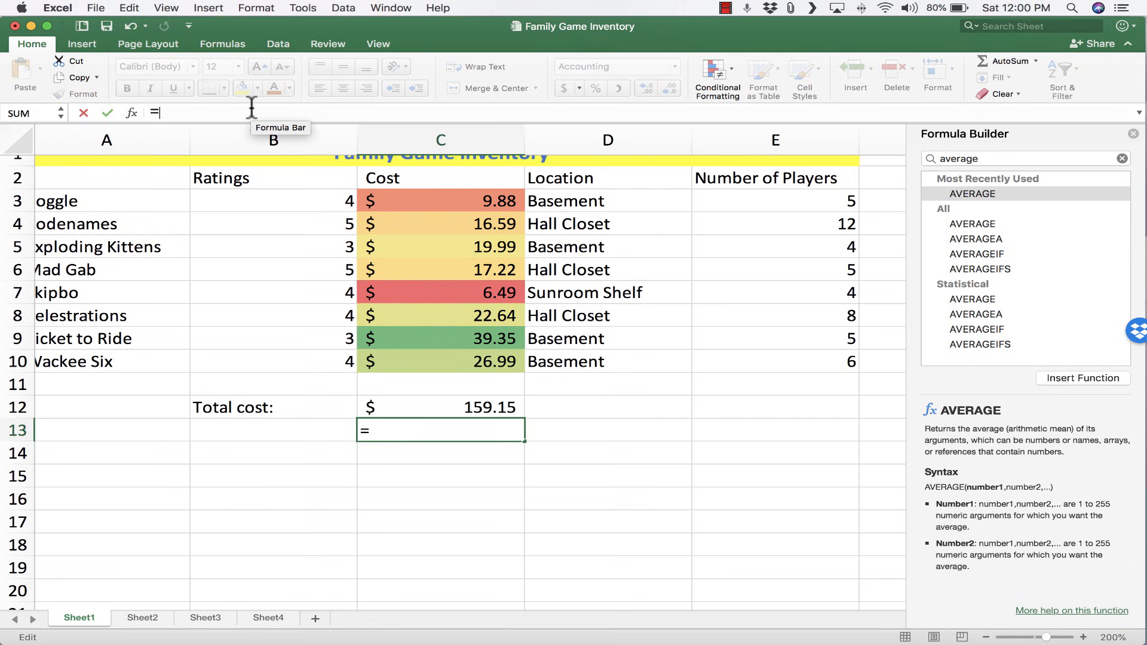
{"action": "type", "text": "a"}
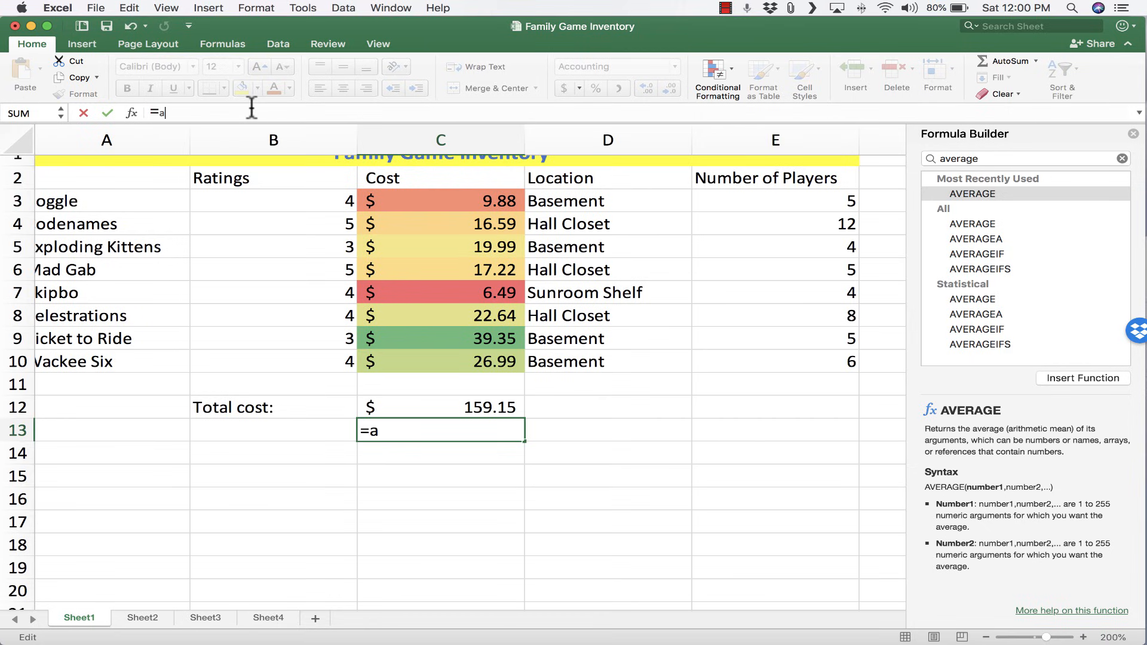
{"action": "type", "text": "verage("}
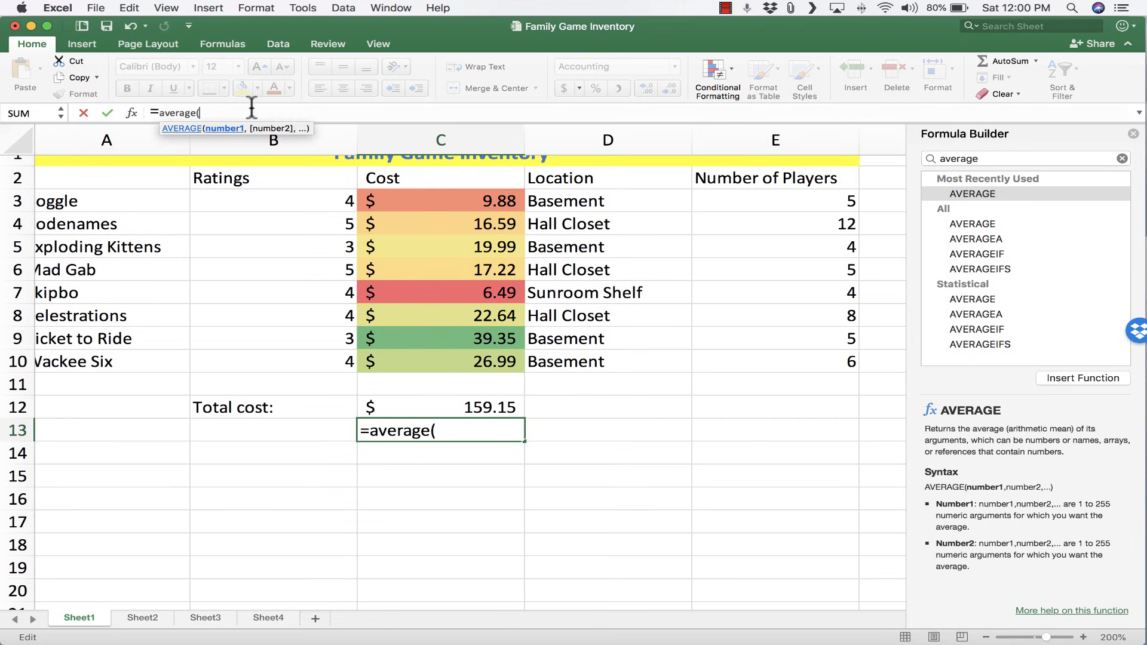
{"action": "left_click_drag", "start_coordinate": [428, 197], "coordinate": [453, 387]}
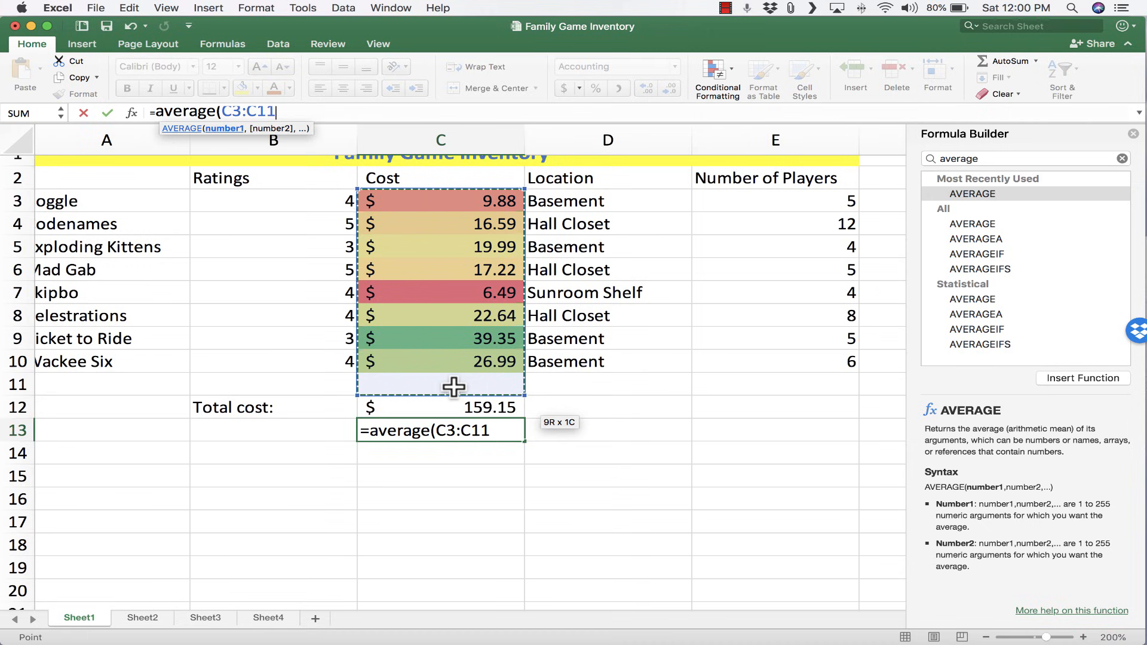
{"action": "key", "text": "Return"}
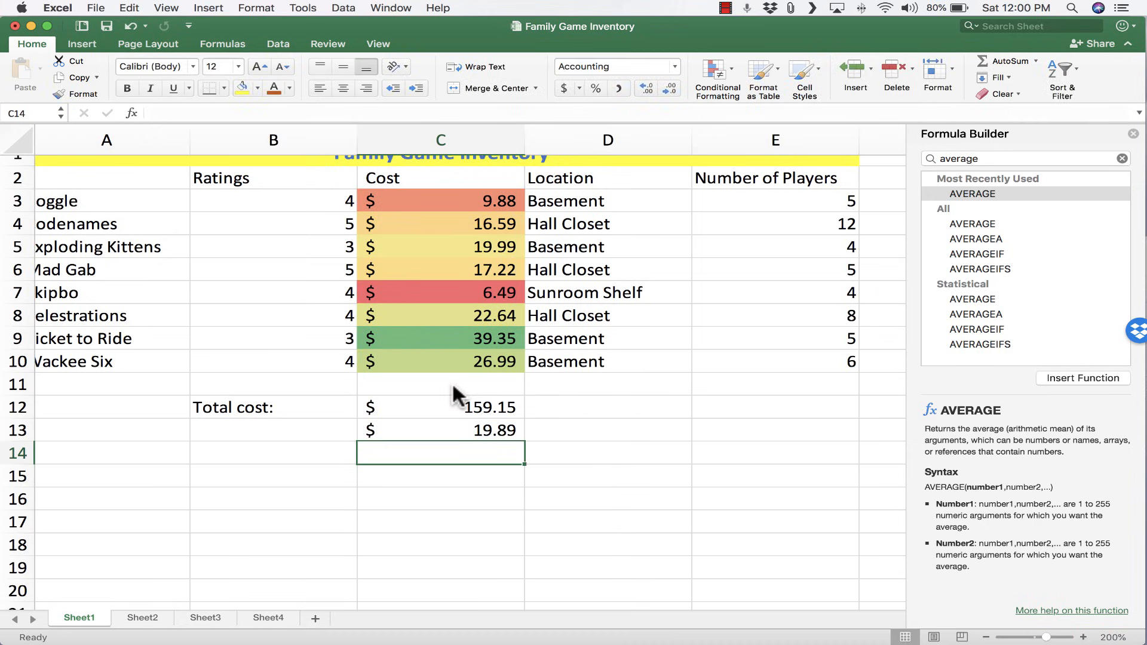
{"action": "left_click", "coordinate": [485, 432]}
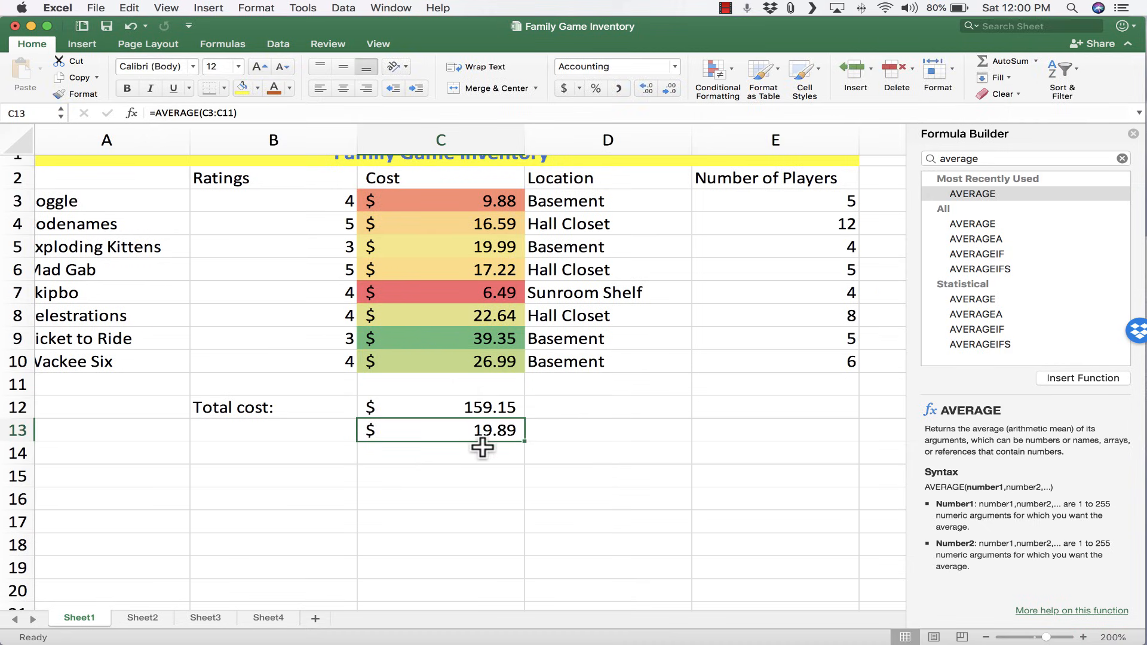
Label the average in B13 as "Average cost:".
{"action": "scroll", "coordinate": [167, 311], "scroll_direction": "left", "scroll_amount": 2}
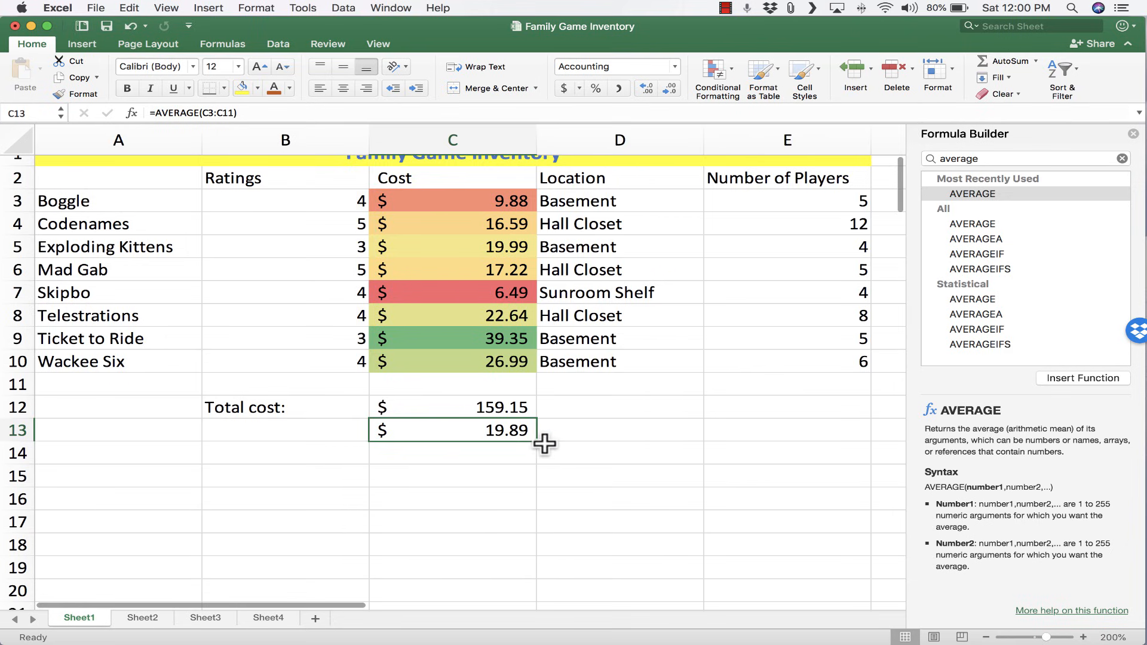
{"action": "left_click", "coordinate": [251, 429]}
{"action": "type", "text": "Aer"}
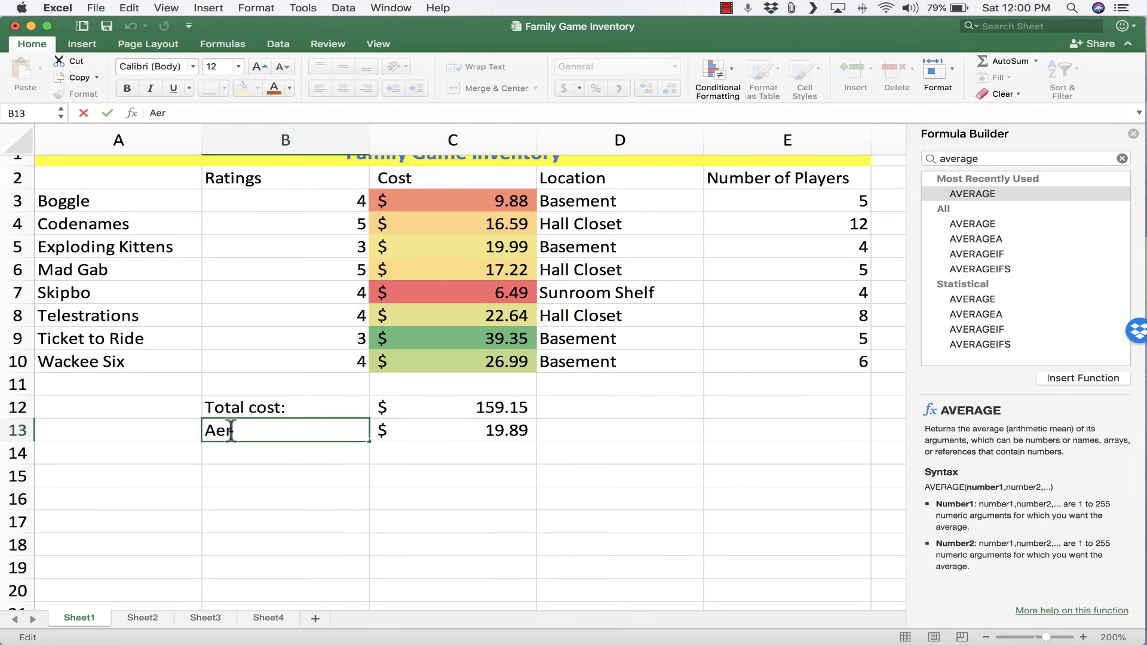
{"action": "key", "text": "BackSpace"}
{"action": "type", "text": "verage cost:"}
Select C14 and examine the other functions AutoSum offers, such as Max and Min.
{"action": "left_click", "coordinate": [475, 454]}
{"action": "scroll", "coordinate": [865, 156], "scroll_direction": "up", "scroll_amount": 1}
{"action": "scroll", "coordinate": [865, 156], "scroll_direction": "right", "scroll_amount": 1}
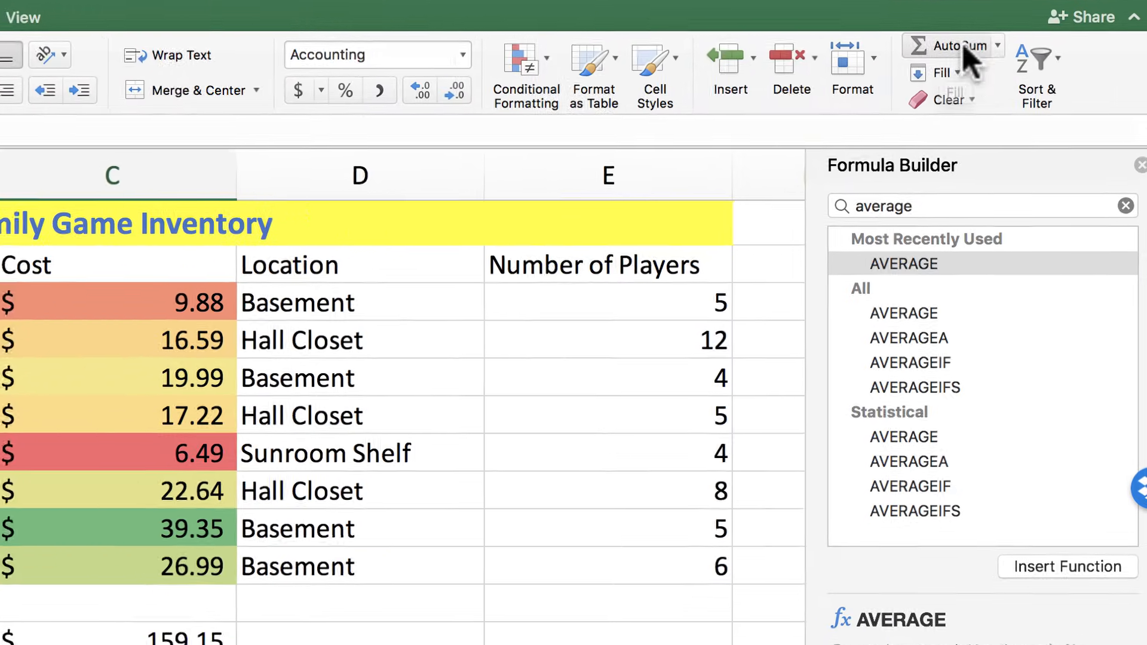
{"action": "left_click", "coordinate": [996, 47]}
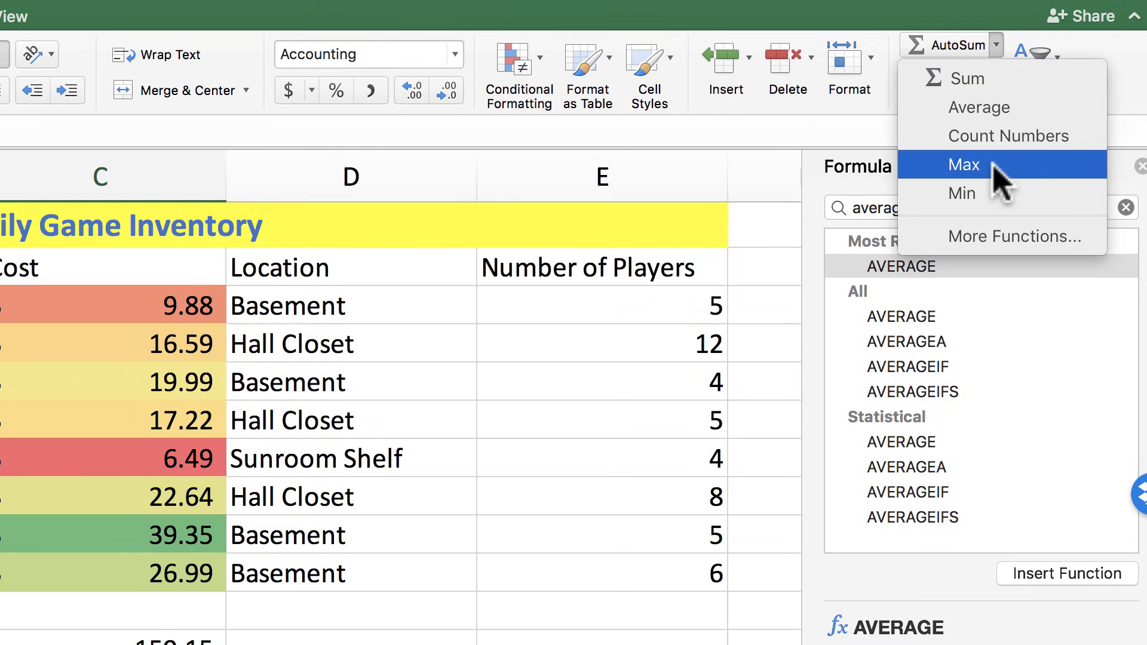
{"action": "left_click", "coordinate": [1002, 193]}
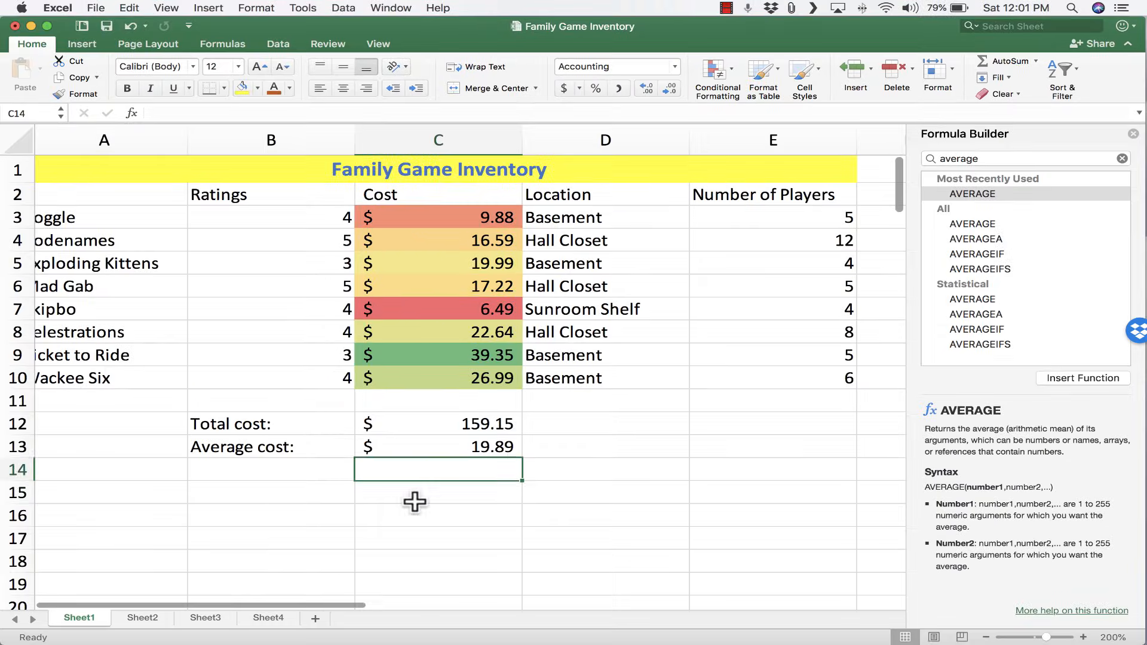
Label B14 as "Highest Cost:" and B15 as "Lowest Cost:".
{"action": "left_click", "coordinate": [254, 477]}
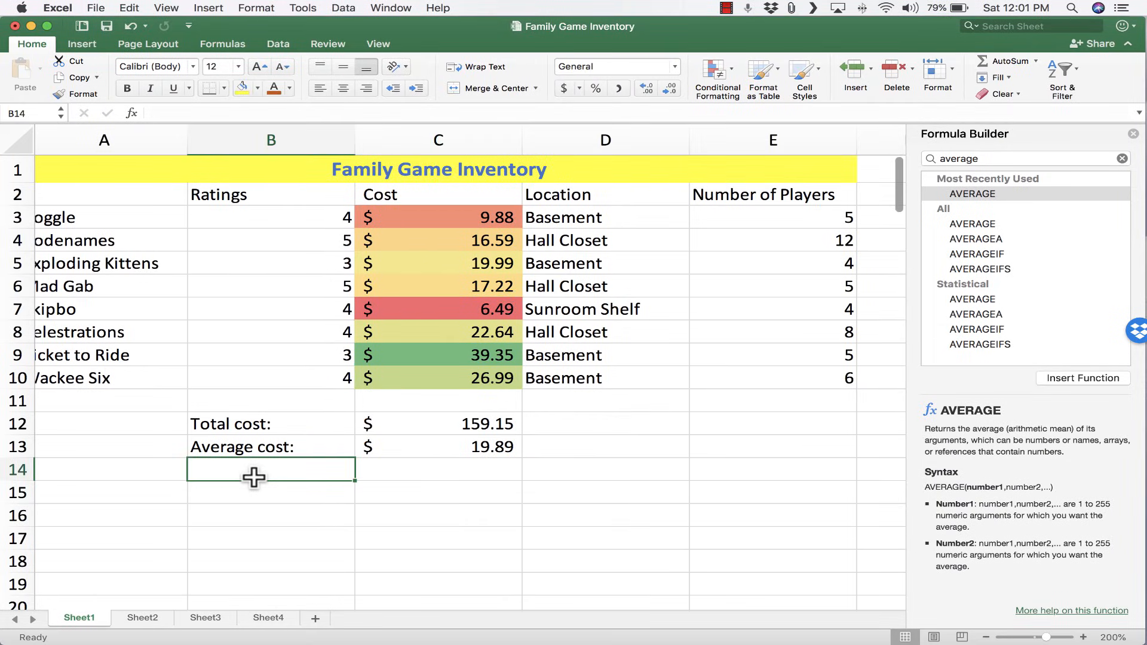
{"action": "type", "text": "Highest Cost:"}
{"action": "key", "text": "Return"}
{"action": "type", "text": "Lowest Cost:"}
Calculate the highest game cost in C14 with a MAX formula over the costs listed from C3 down.
{"action": "left_click", "coordinate": [452, 471]}
{"action": "type", "text": "="}
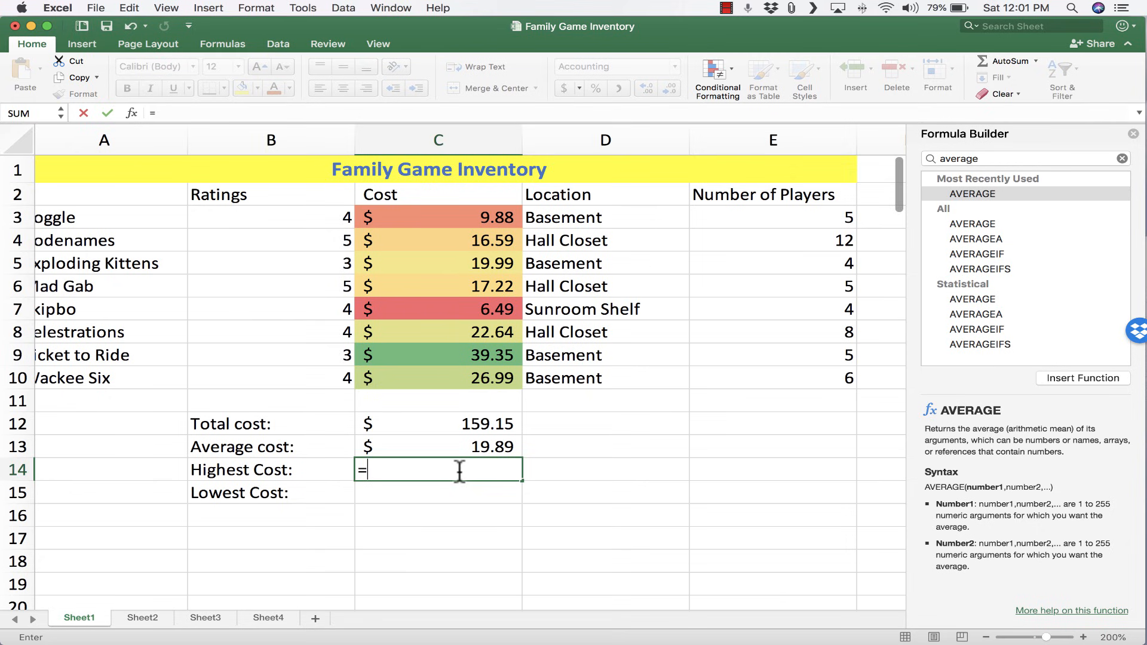
{"action": "type", "text": "max("}
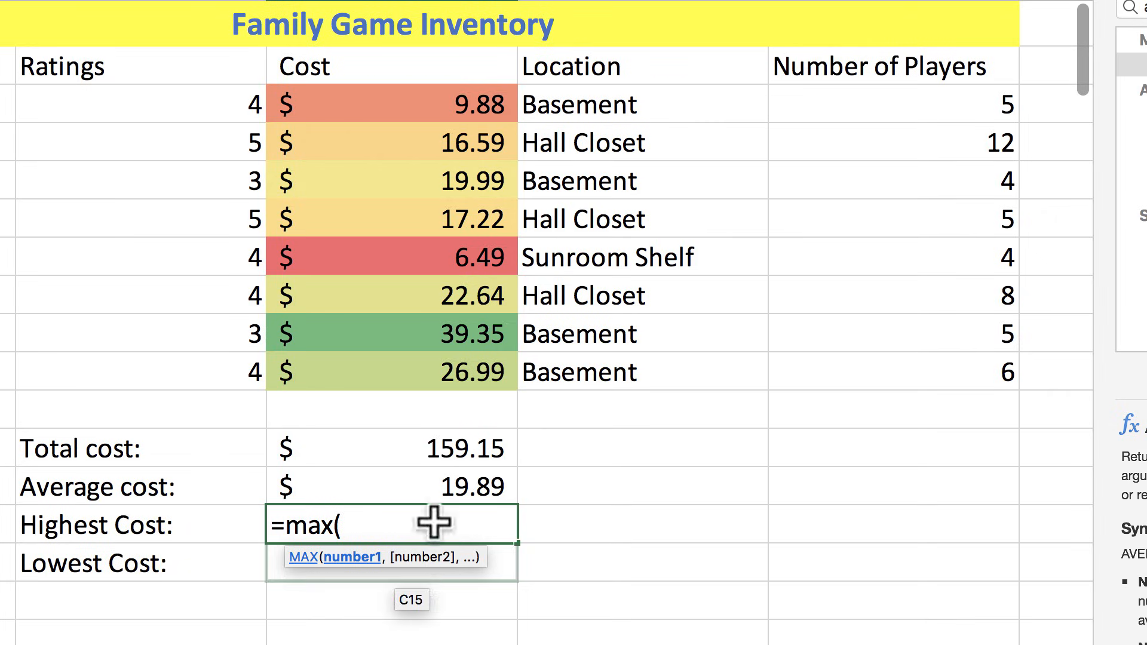
{"action": "left_click_drag", "start_coordinate": [410, 102], "coordinate": [401, 416]}
{"action": "key", "text": "Return"}
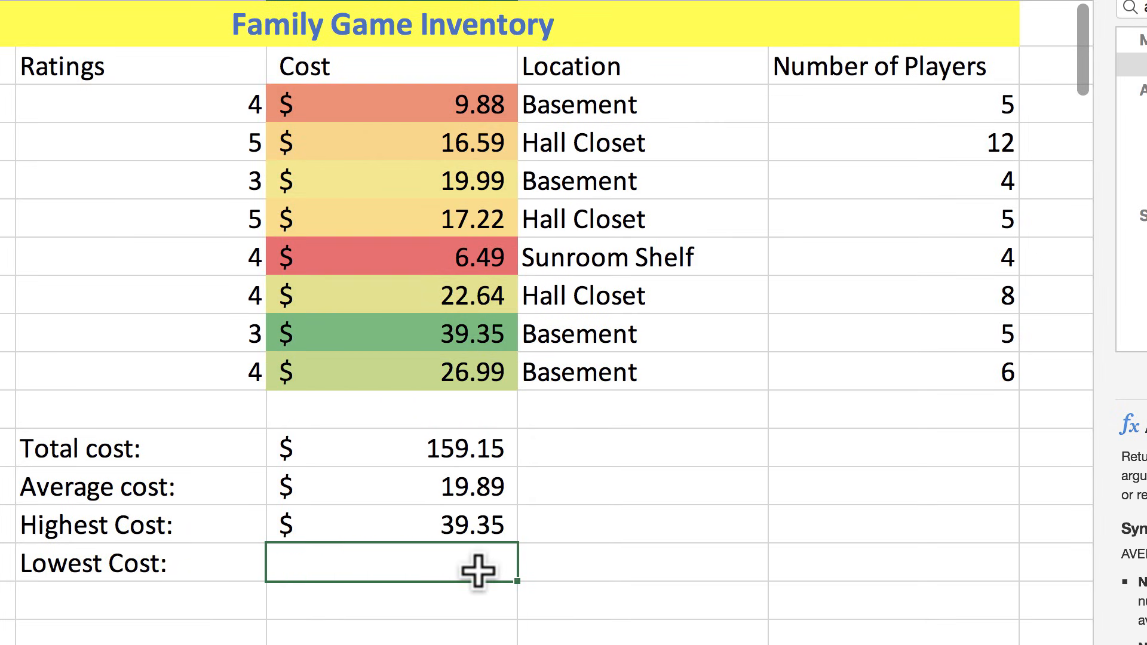
Calculate the lowest game cost in C15 with a MIN formula over the costs listed from C3 down.
{"action": "type", "text": "=min("}
{"action": "left_click_drag", "start_coordinate": [412, 104], "coordinate": [410, 391]}
{"action": "key", "text": "Return"}
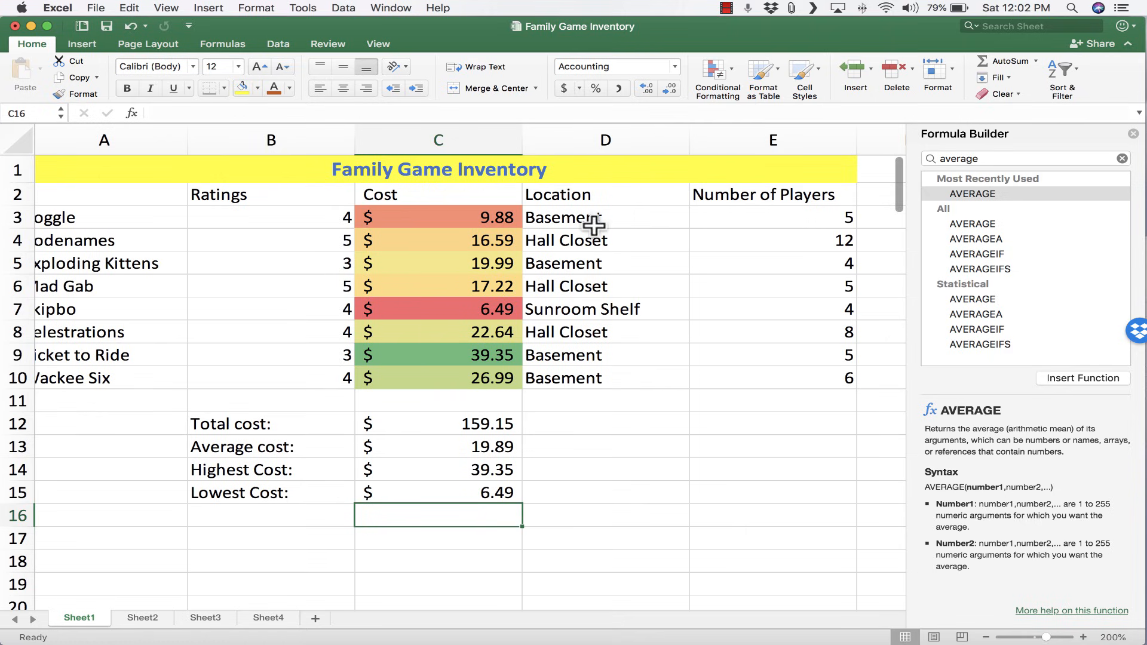
Examine the description and syntax of the AVERAGEIF function in the Formula Builder.
{"action": "left_click", "coordinate": [1040, 157]}
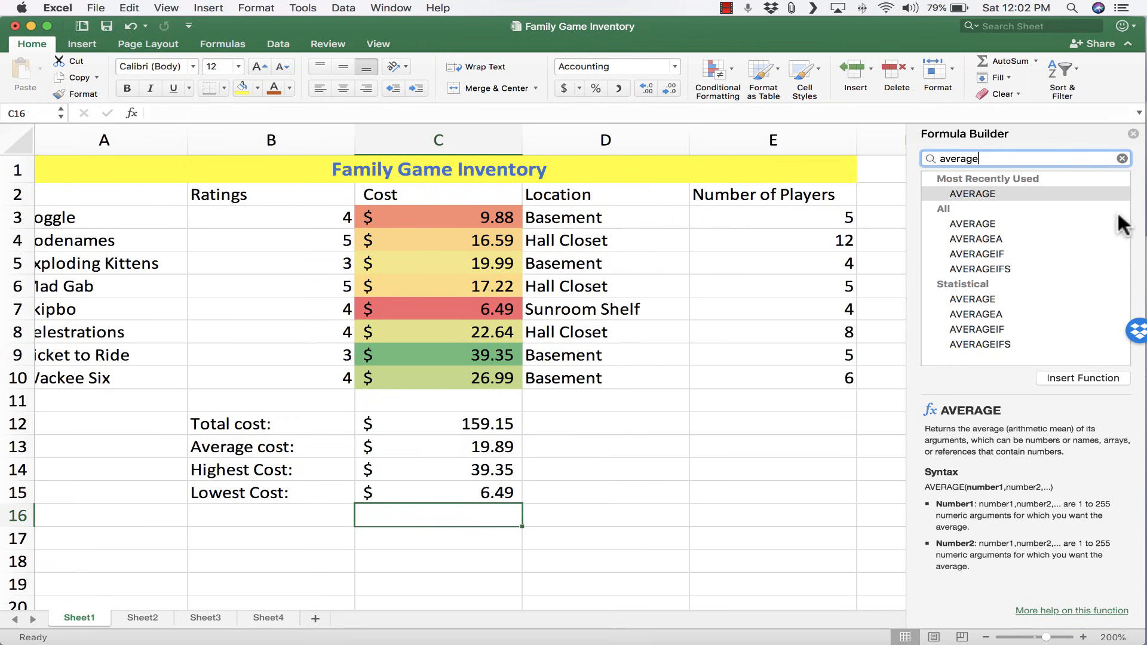
{"action": "left_click", "coordinate": [983, 329]}
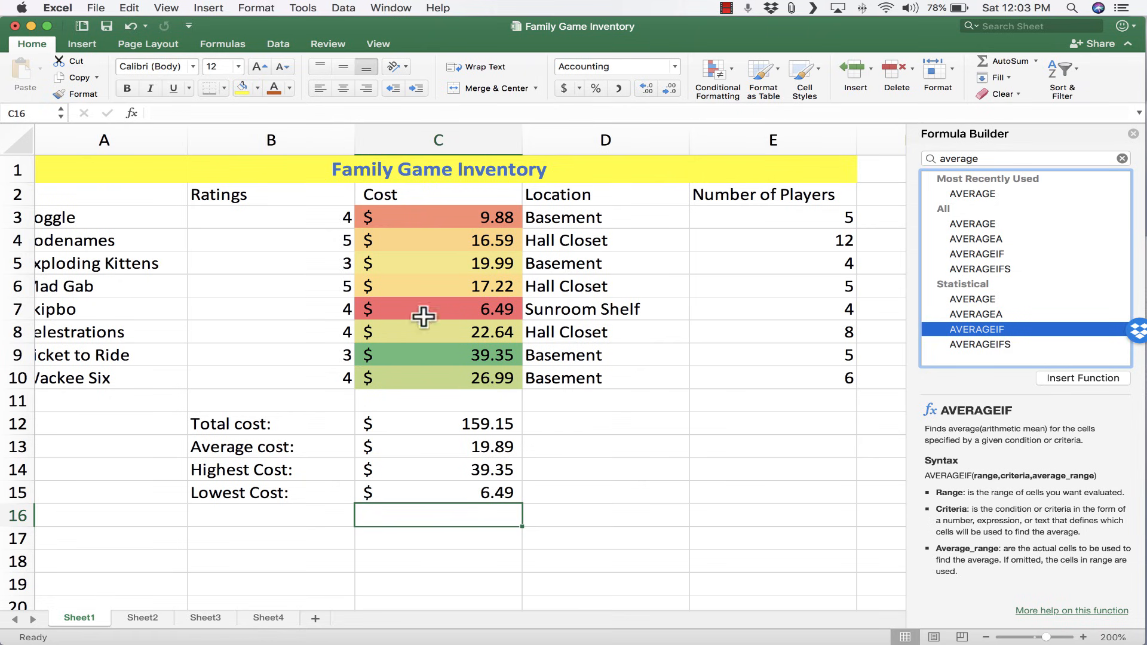
{"action": "scroll", "coordinate": [170, 273], "scroll_direction": "left", "scroll_amount": 1}
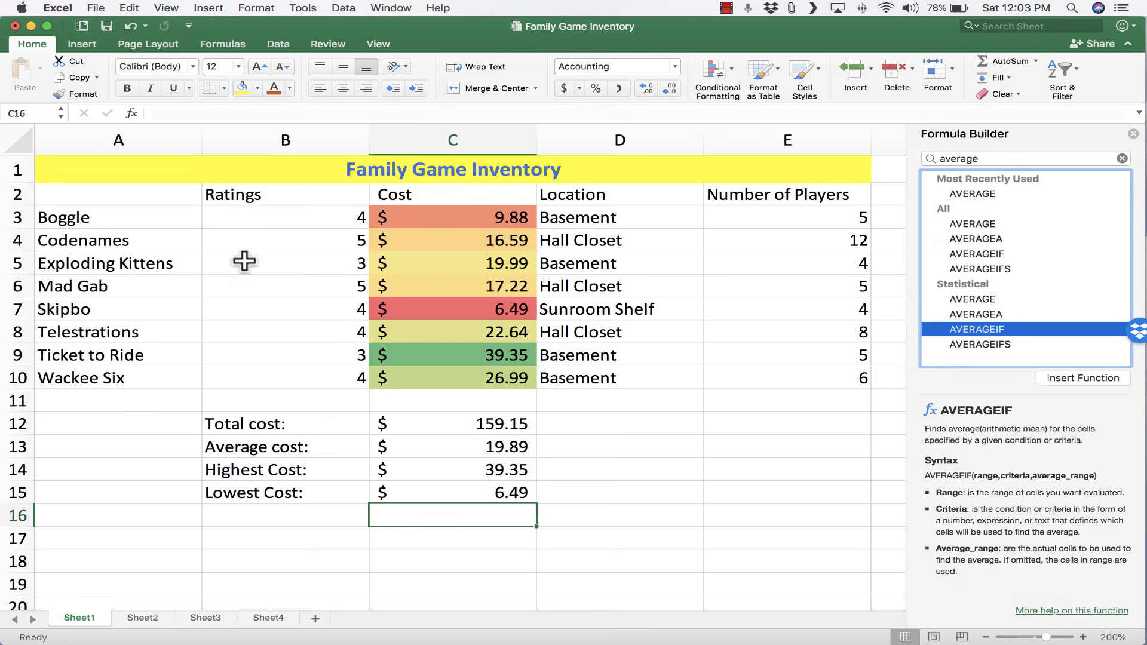
{"action": "scroll", "coordinate": [55, 218], "scroll_direction": "right", "scroll_amount": 1}
{"action": "scroll", "coordinate": [154, 231], "scroll_direction": "left", "scroll_amount": 1}
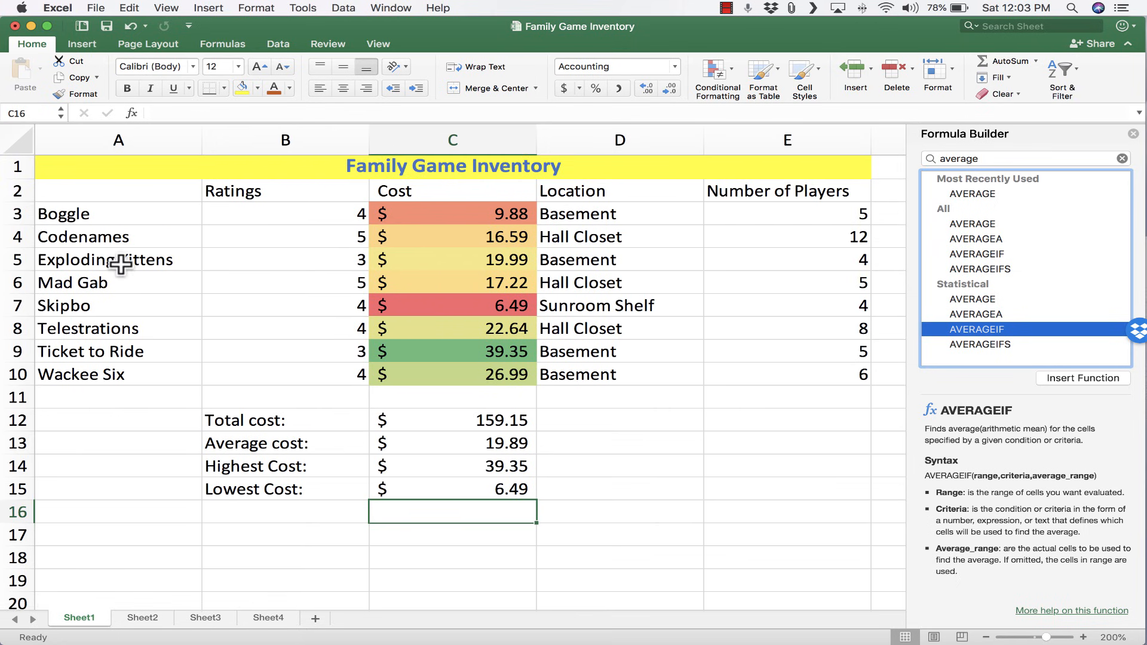
{"action": "scroll", "coordinate": [92, 240], "scroll_direction": "right", "scroll_amount": 1}
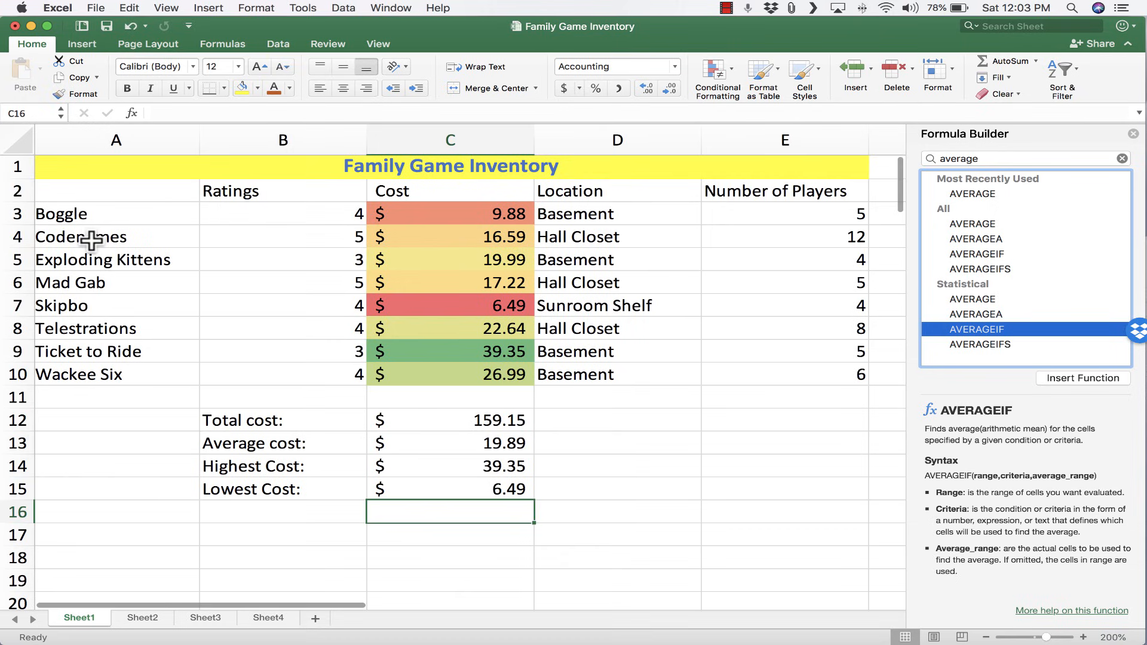
Try sorting the game rows by name from Z to A, and undo the sort.
{"action": "left_click", "coordinate": [97, 216]}
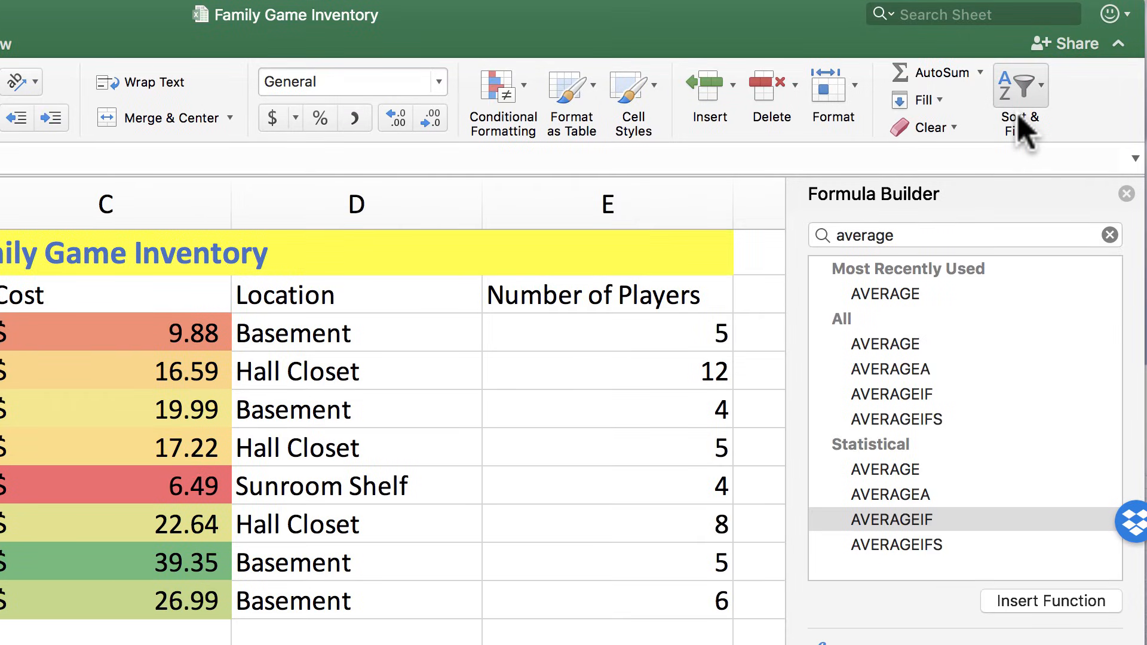
{"action": "left_click", "coordinate": [1022, 96]}
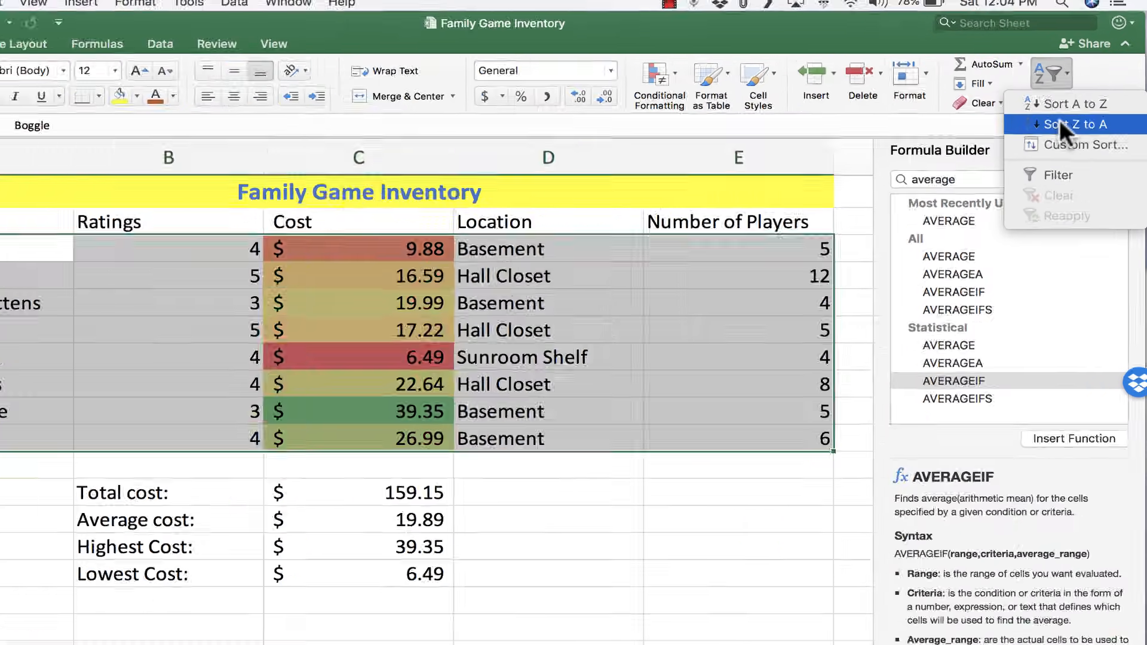
{"action": "left_click", "coordinate": [1039, 158]}
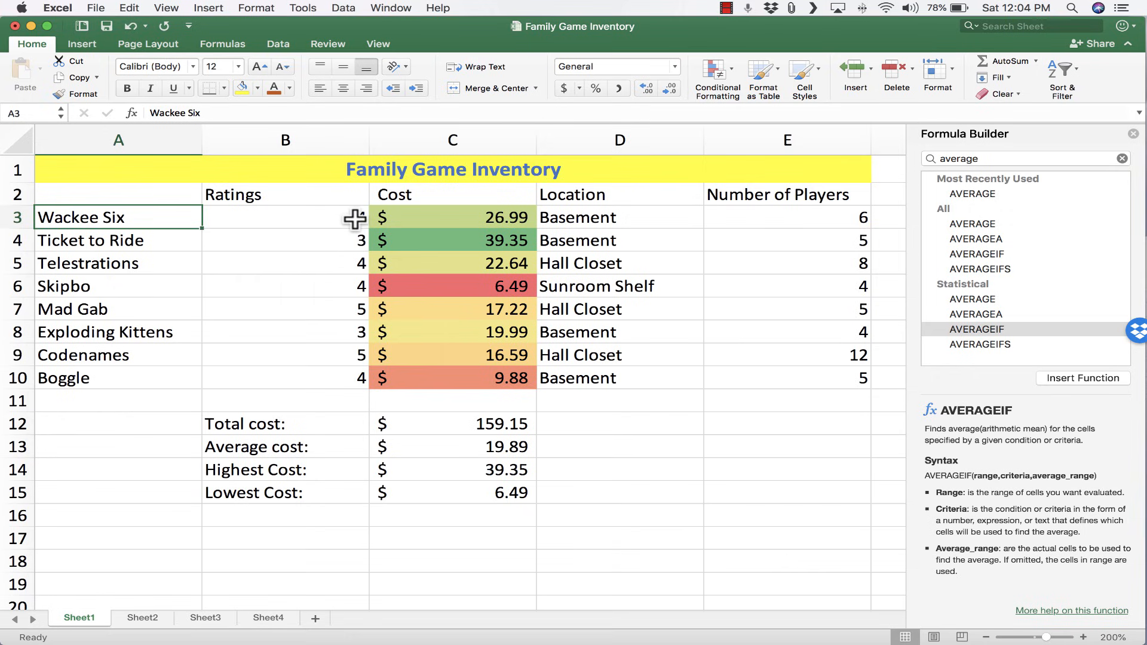
{"action": "left_click", "coordinate": [128, 26]}
Try sorting the game rows by cost from smallest to largest, and undo the sort.
{"action": "left_click", "coordinate": [488, 218]}
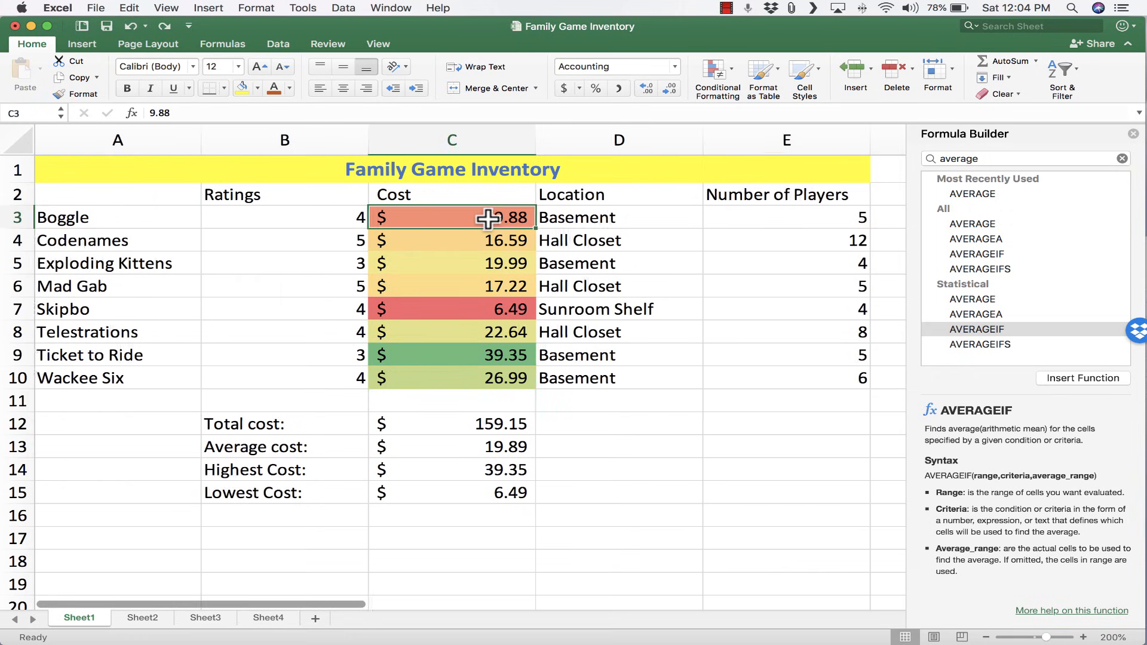
{"action": "left_click", "coordinate": [1078, 68]}
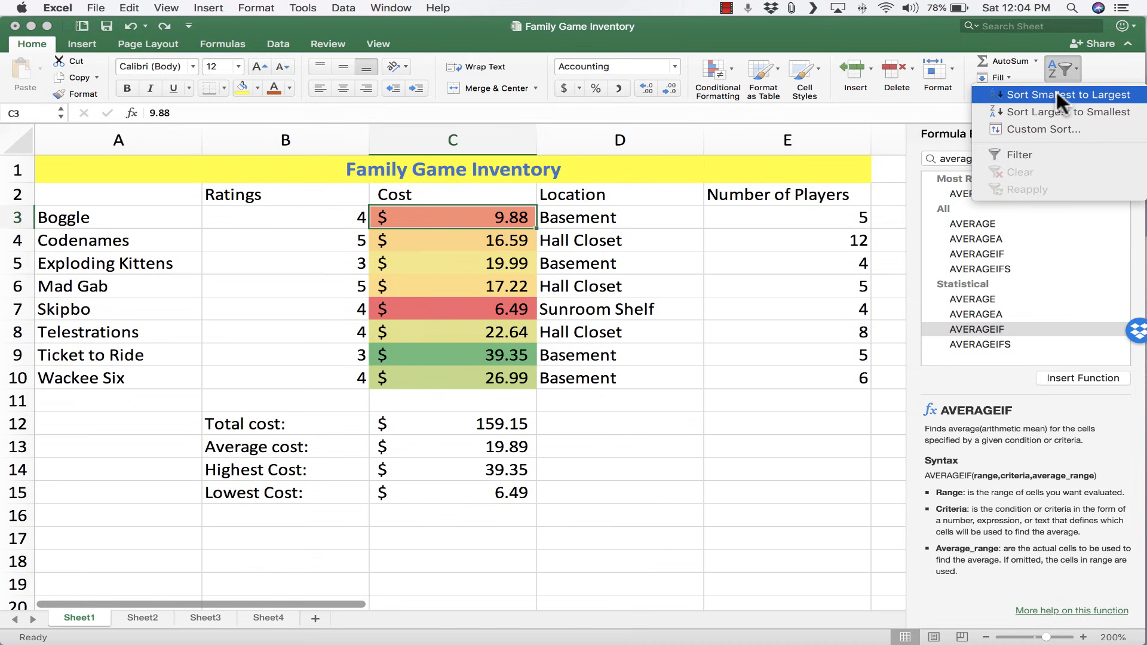
{"action": "left_click", "coordinate": [1057, 94]}
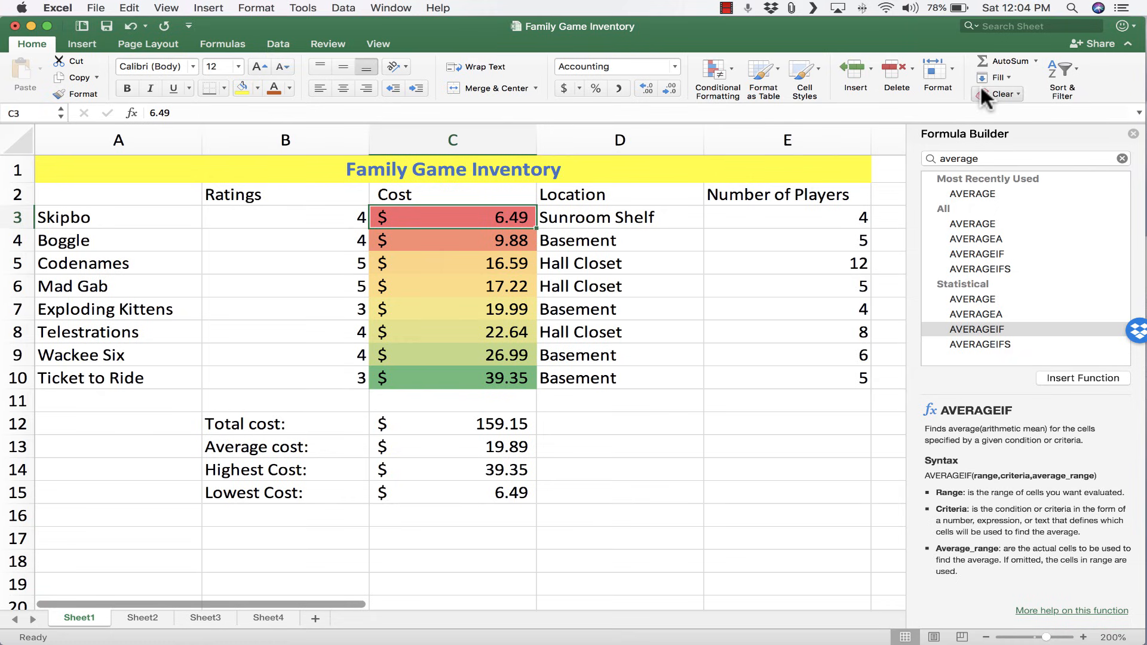
{"action": "left_click", "coordinate": [129, 26]}
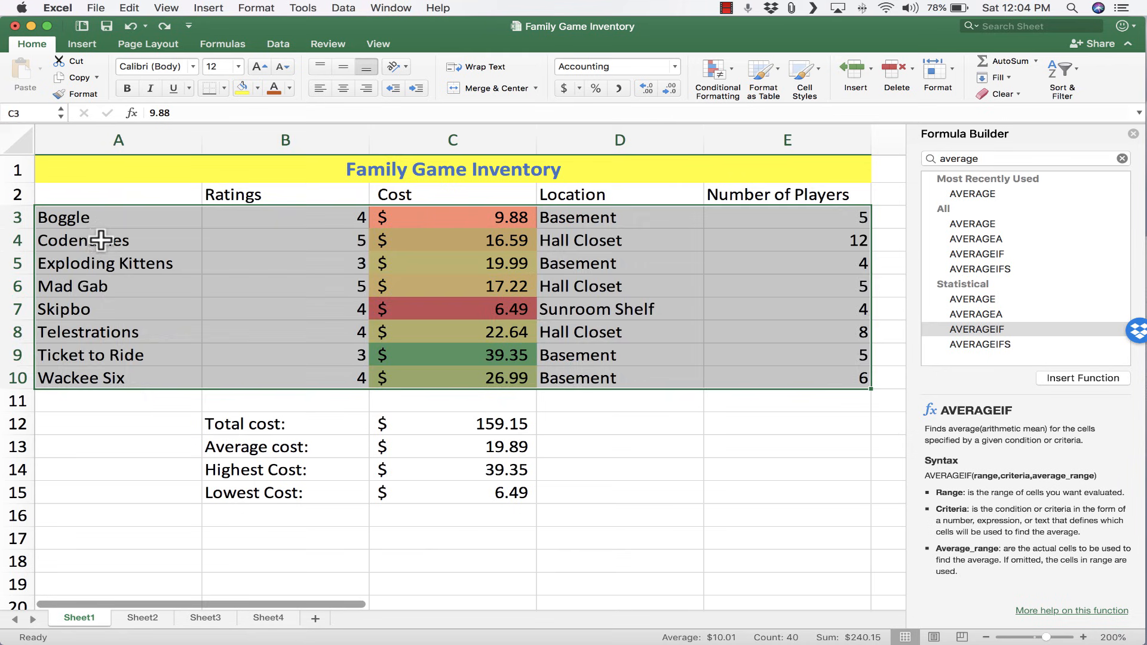
Turn on filtering for the column headings in row 2.
{"action": "left_click", "coordinate": [102, 239]}
{"action": "scroll", "coordinate": [95, 195], "scroll_direction": "right", "scroll_amount": 2}
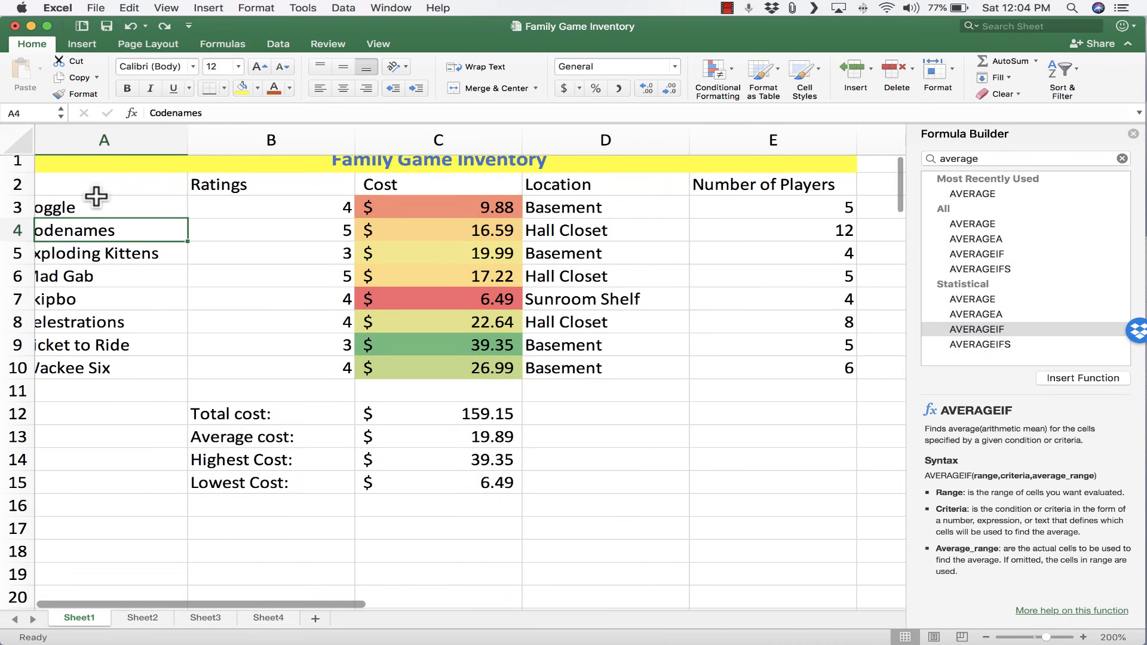
{"action": "scroll", "coordinate": [96, 196], "scroll_direction": "left", "scroll_amount": 2}
{"action": "scroll", "coordinate": [95, 196], "scroll_direction": "up", "scroll_amount": 1}
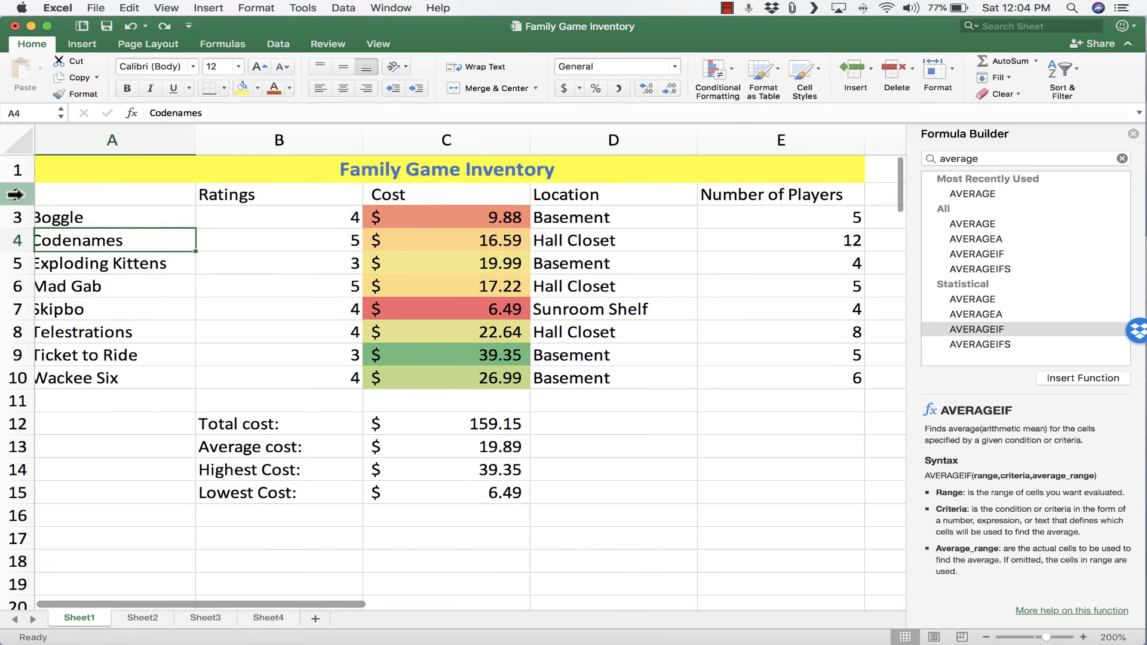
{"action": "left_click", "coordinate": [15, 194]}
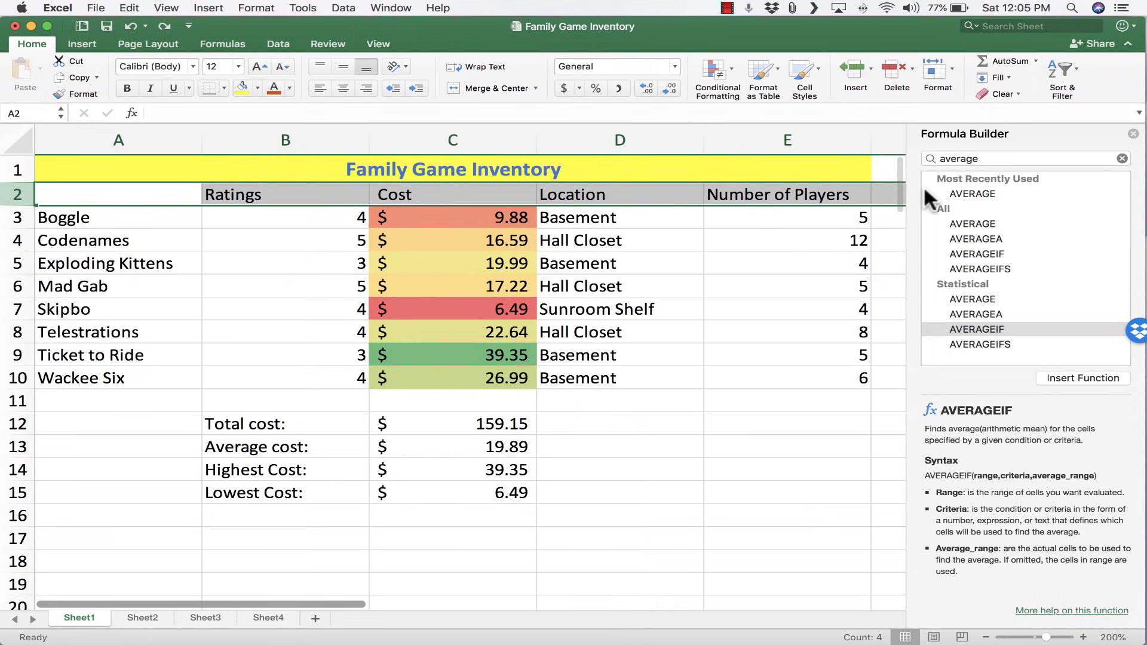
{"action": "left_click", "coordinate": [1075, 69]}
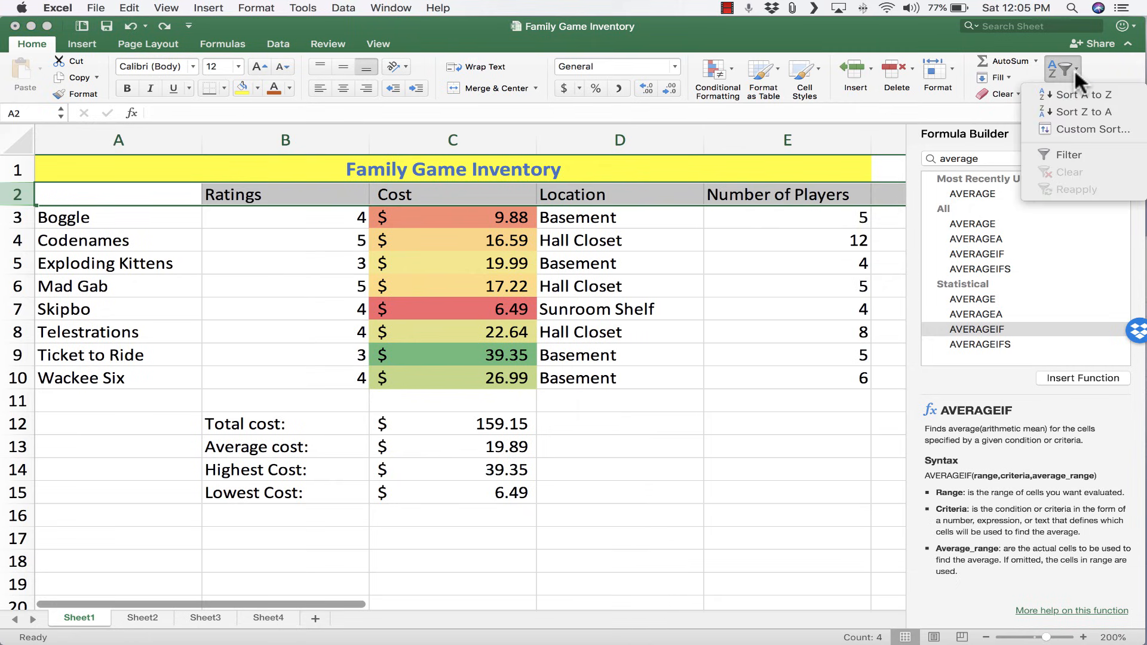
{"action": "left_click", "coordinate": [1076, 151]}
{"action": "left_click", "coordinate": [224, 237]}
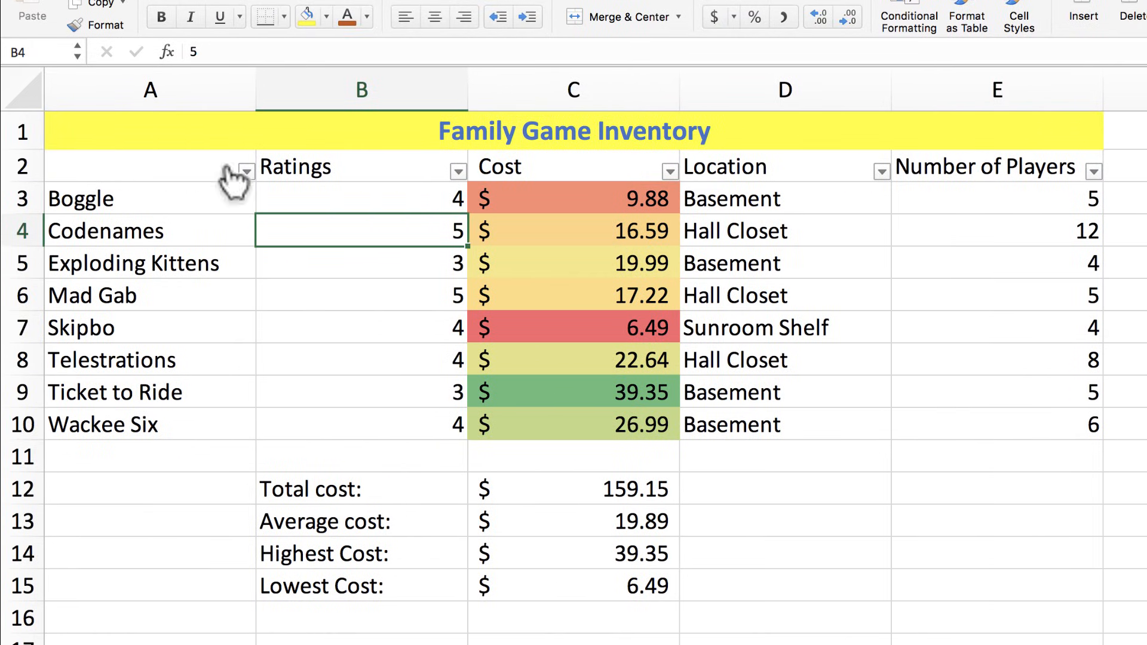
Filter the Ratings column to show only games rated 5.
{"action": "left_click", "coordinate": [458, 173]}
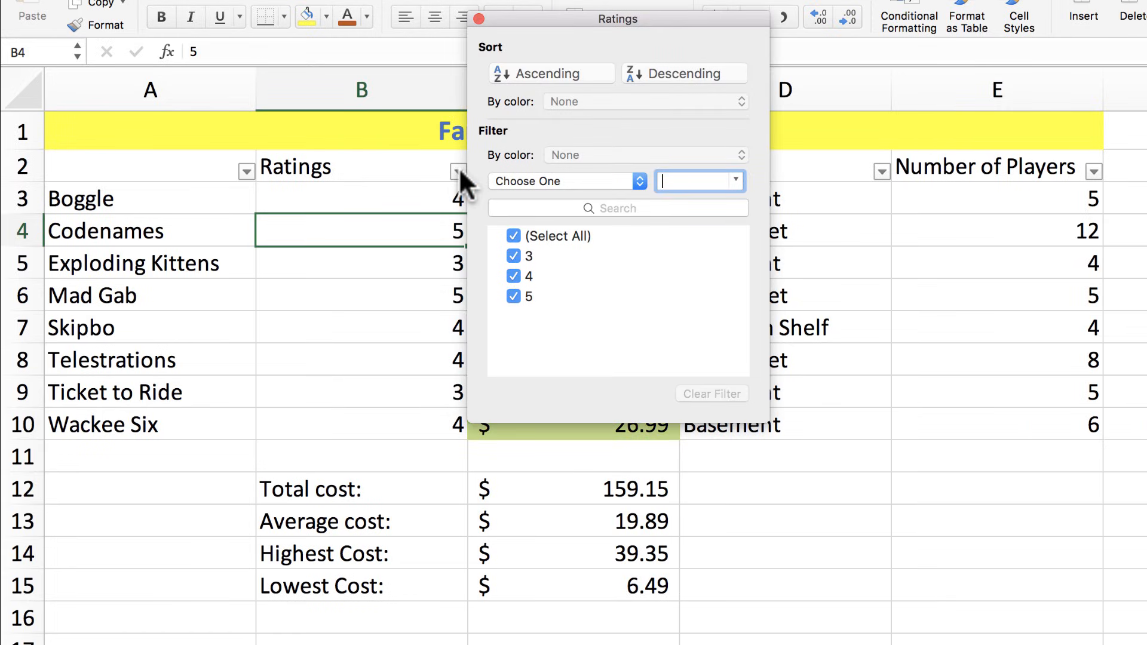
{"action": "scroll", "coordinate": [472, 182], "scroll_direction": "down", "scroll_amount": 1}
{"action": "left_click", "coordinate": [513, 236]}
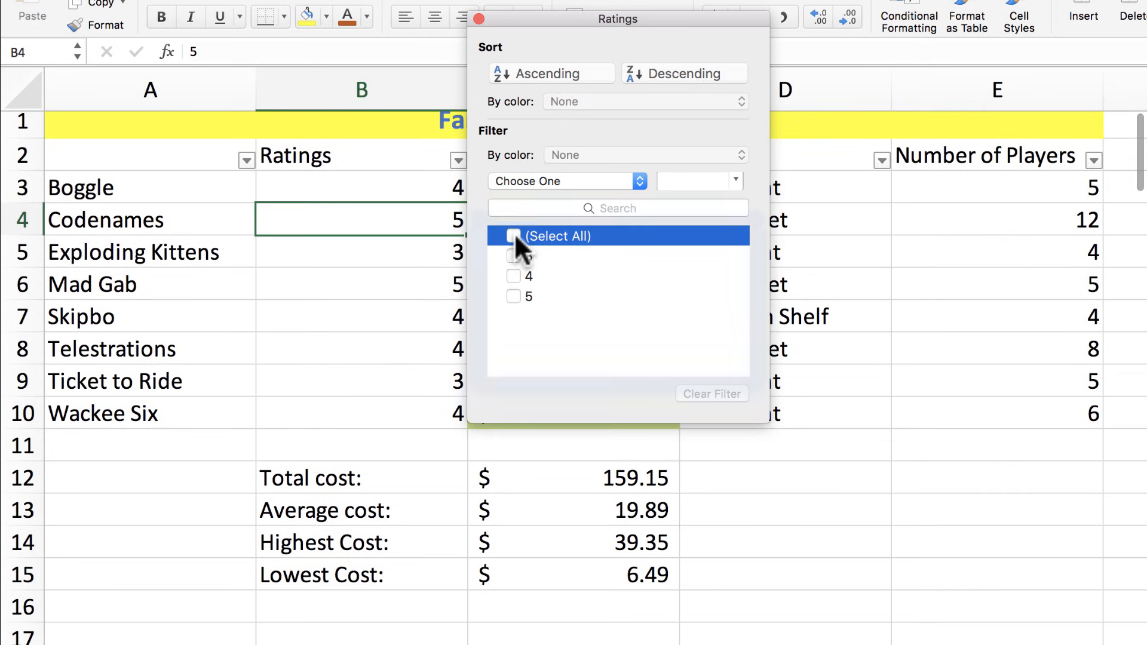
{"action": "left_click", "coordinate": [514, 295]}
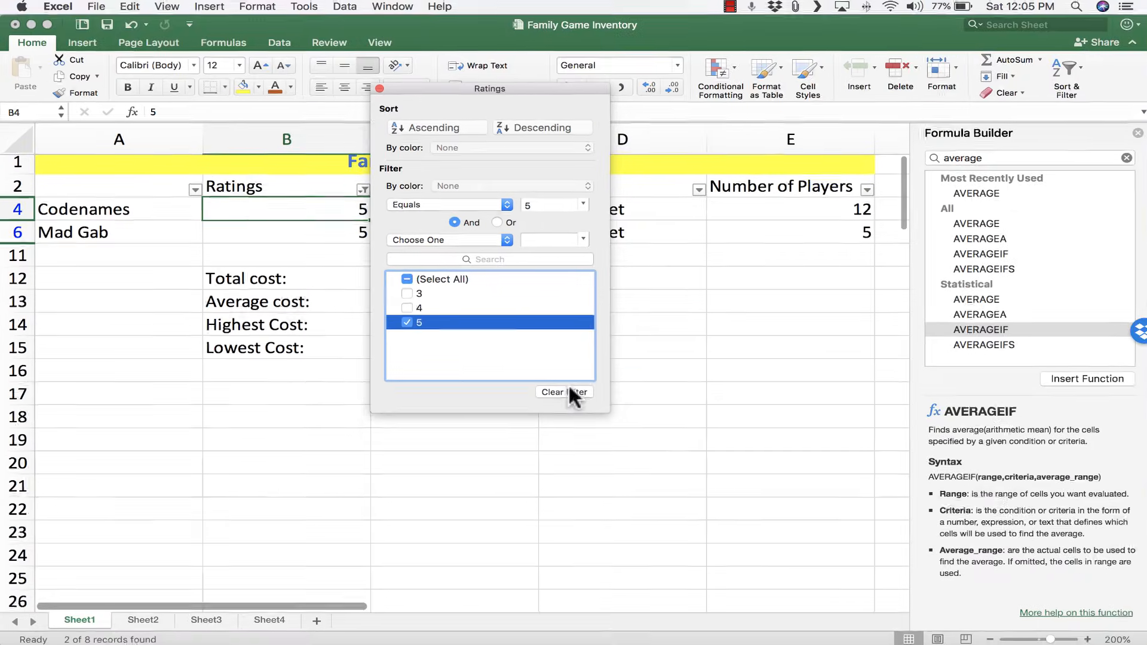
{"action": "left_click", "coordinate": [377, 89]}
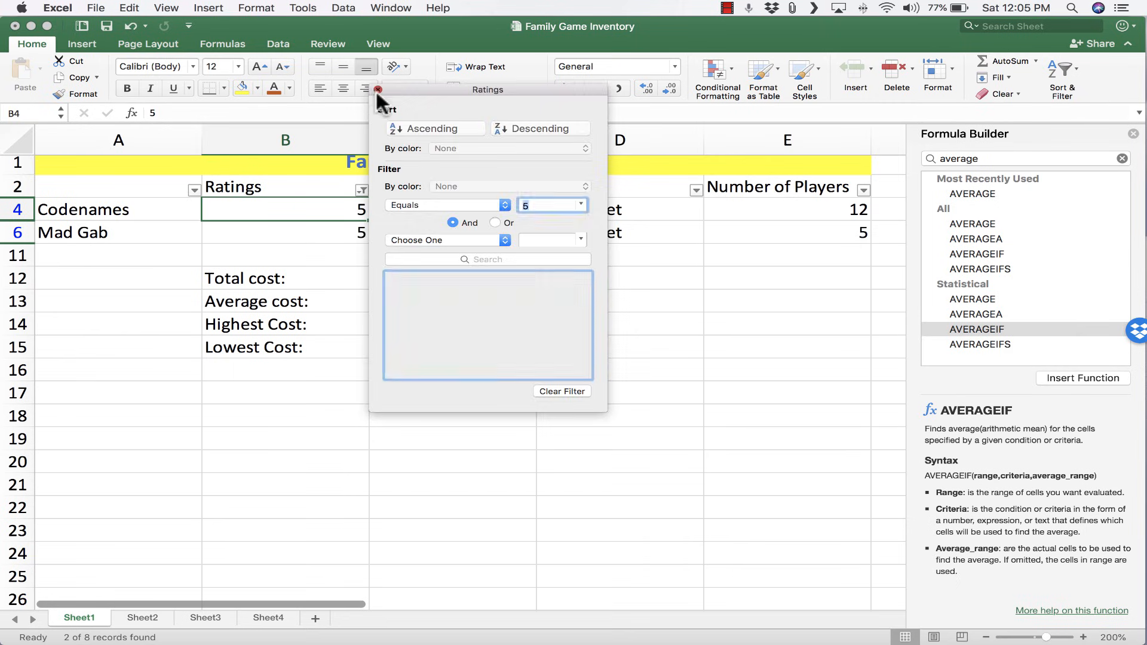
{"action": "scroll", "coordinate": [451, 322], "scroll_direction": "right", "scroll_amount": 2}
{"action": "scroll", "coordinate": [451, 322], "scroll_direction": "up", "scroll_amount": 1}
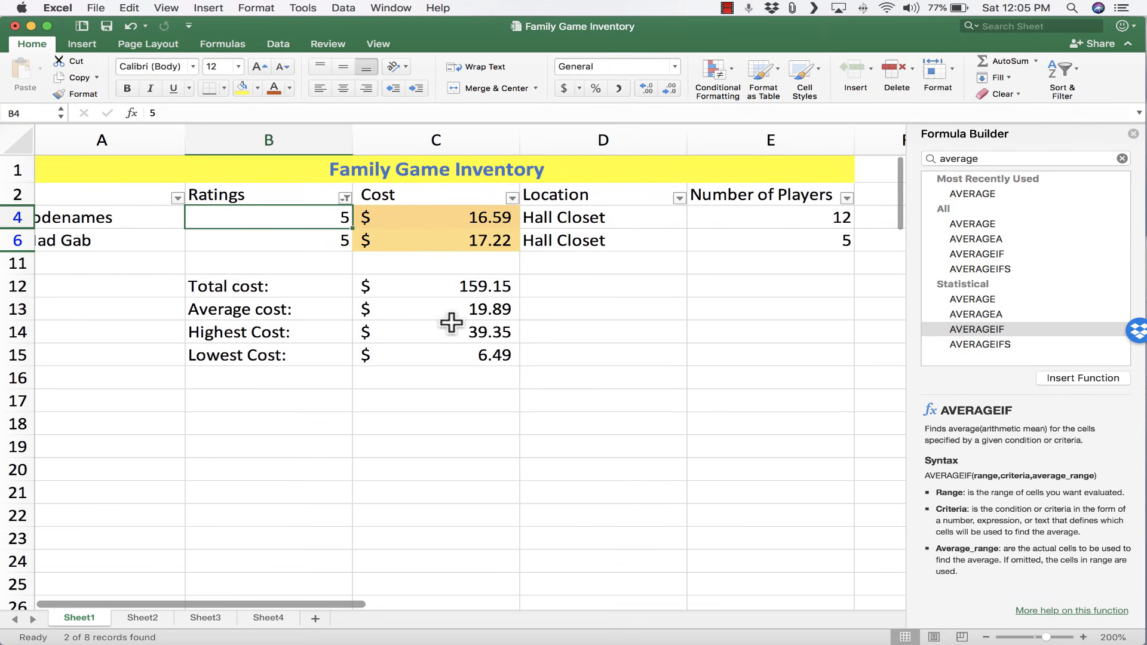
{"action": "scroll", "coordinate": [451, 323], "scroll_direction": "left", "scroll_amount": 1}
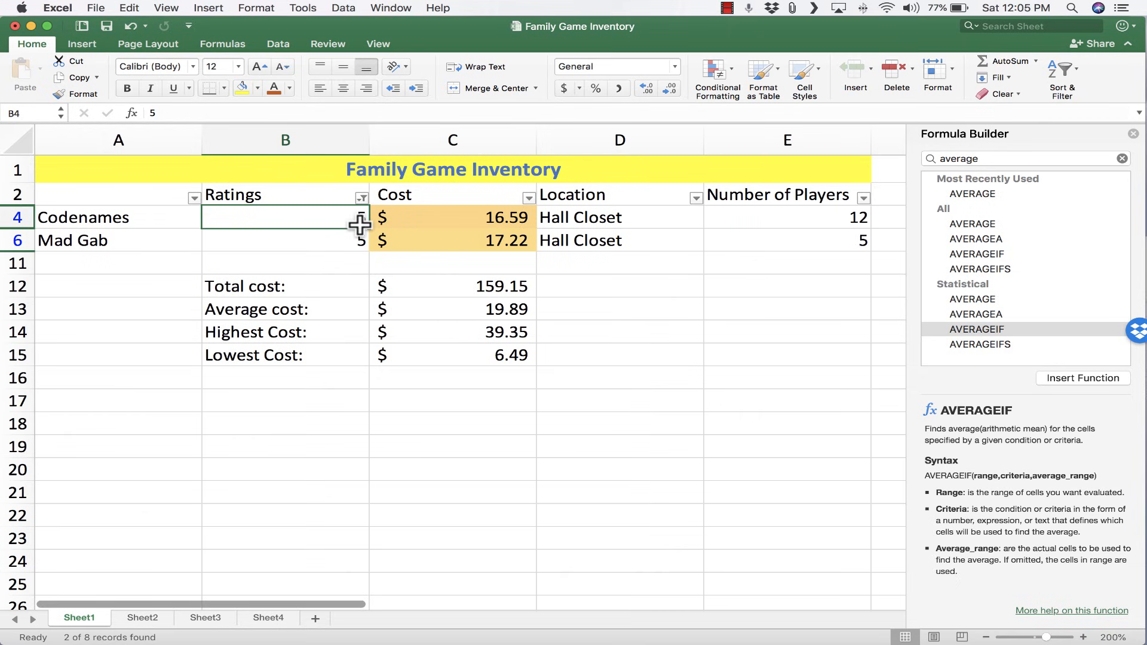
Try including rating 4 in the Ratings filter, and remove it again so only 5 stays selected.
{"action": "left_click", "coordinate": [362, 198]}
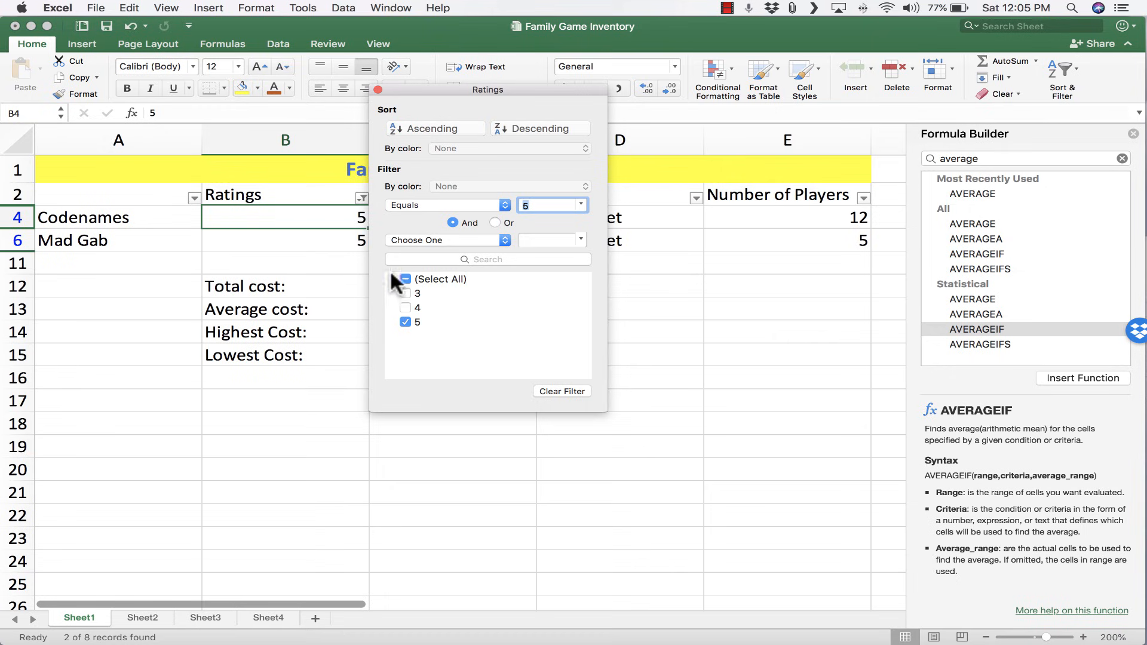
{"action": "left_click", "coordinate": [405, 307]}
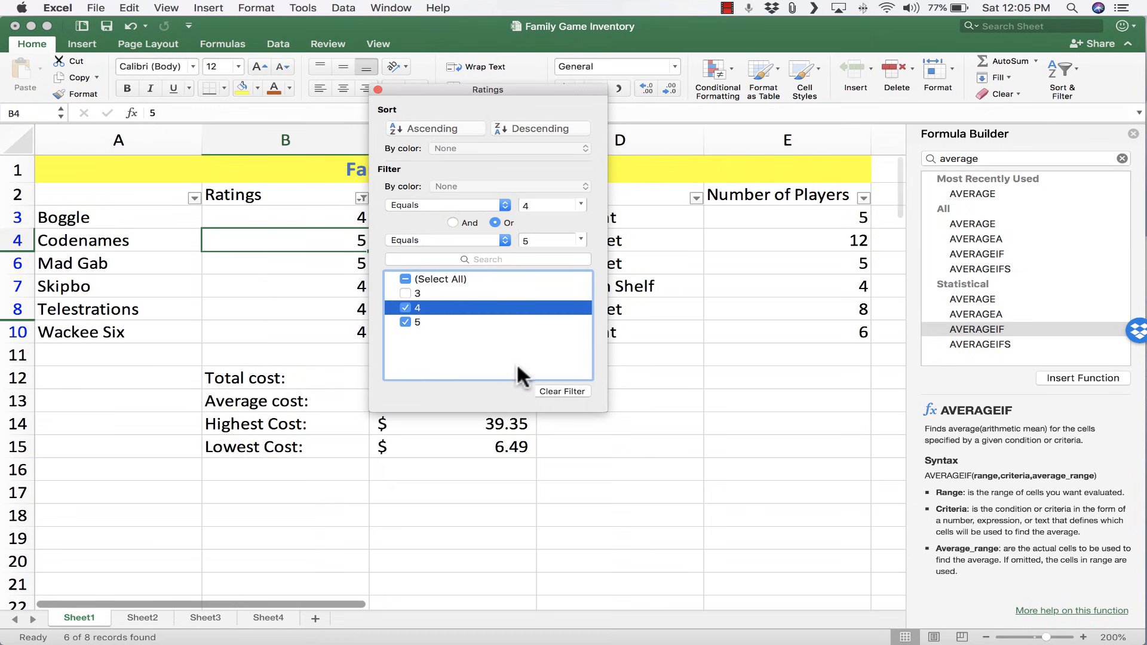
{"action": "left_click", "coordinate": [405, 307]}
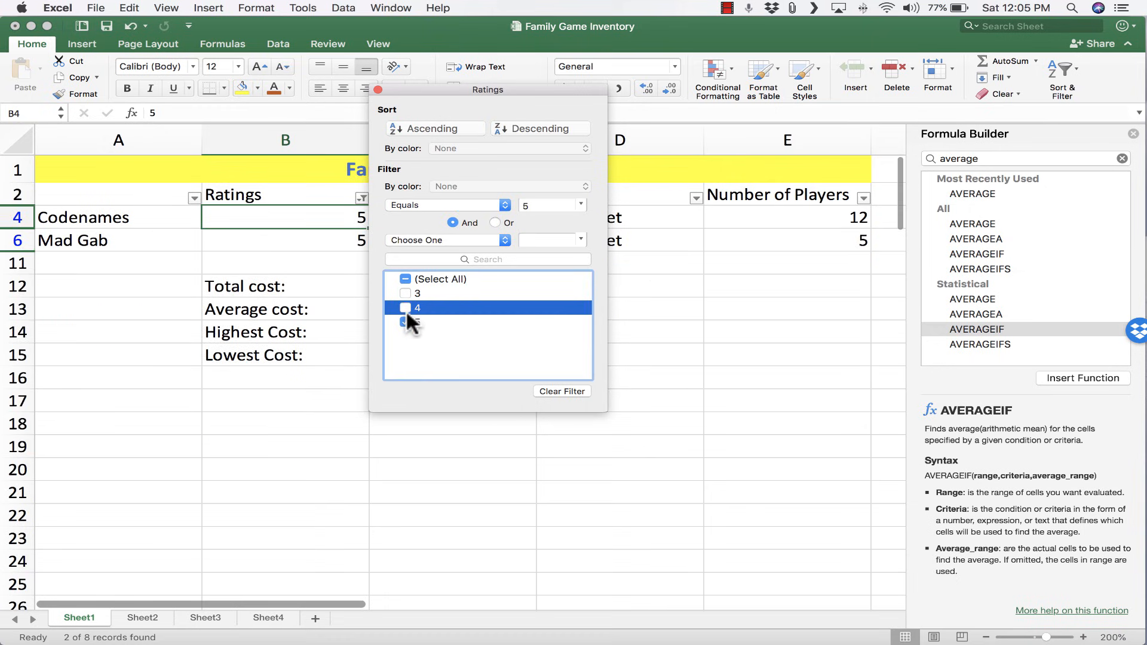
{"action": "left_click", "coordinate": [378, 89]}
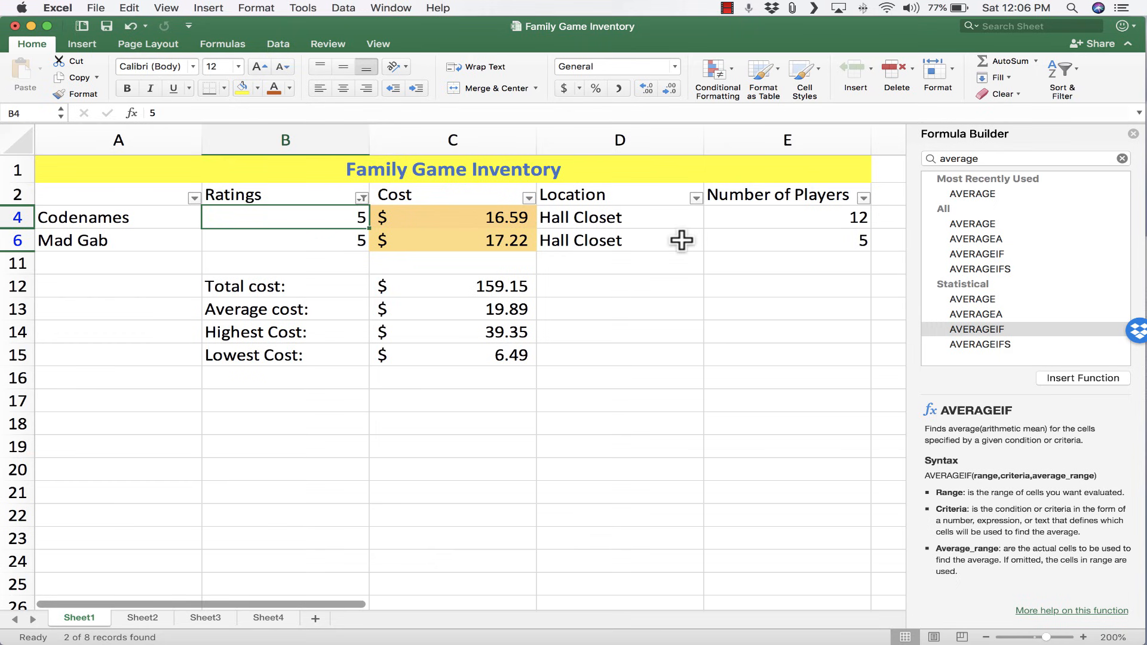
Reset the Ratings filter to include ratings 3, 4 and 5 so every game row is shown.
{"action": "scroll", "coordinate": [366, 209], "scroll_direction": "right", "scroll_amount": 1}
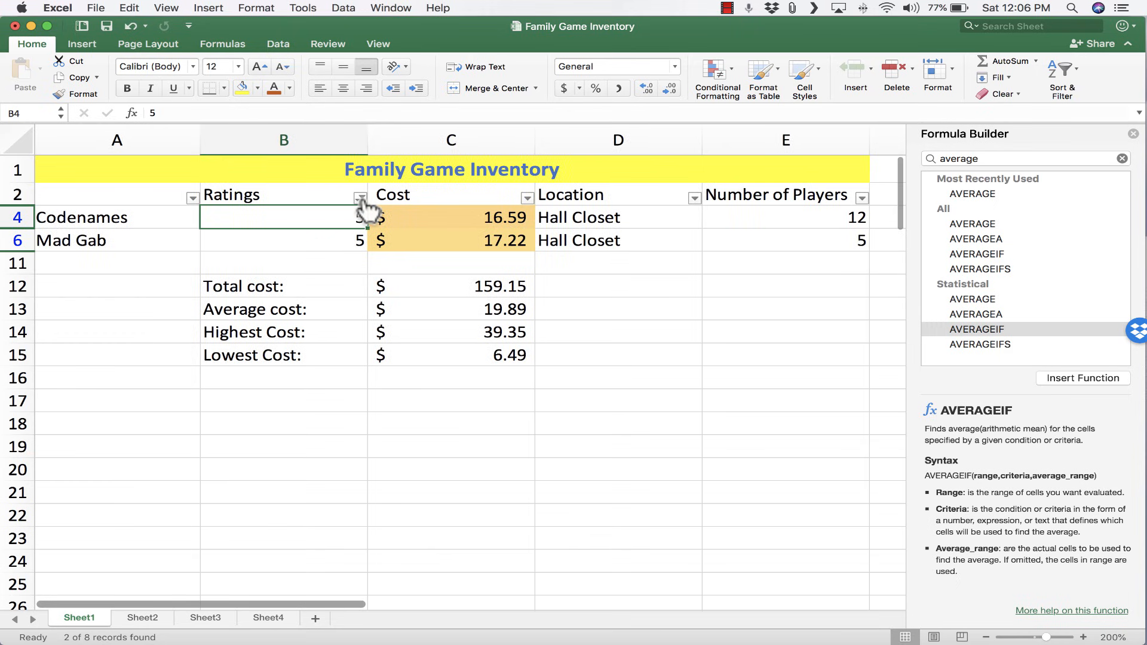
{"action": "scroll", "coordinate": [341, 274], "scroll_direction": "left", "scroll_amount": 1}
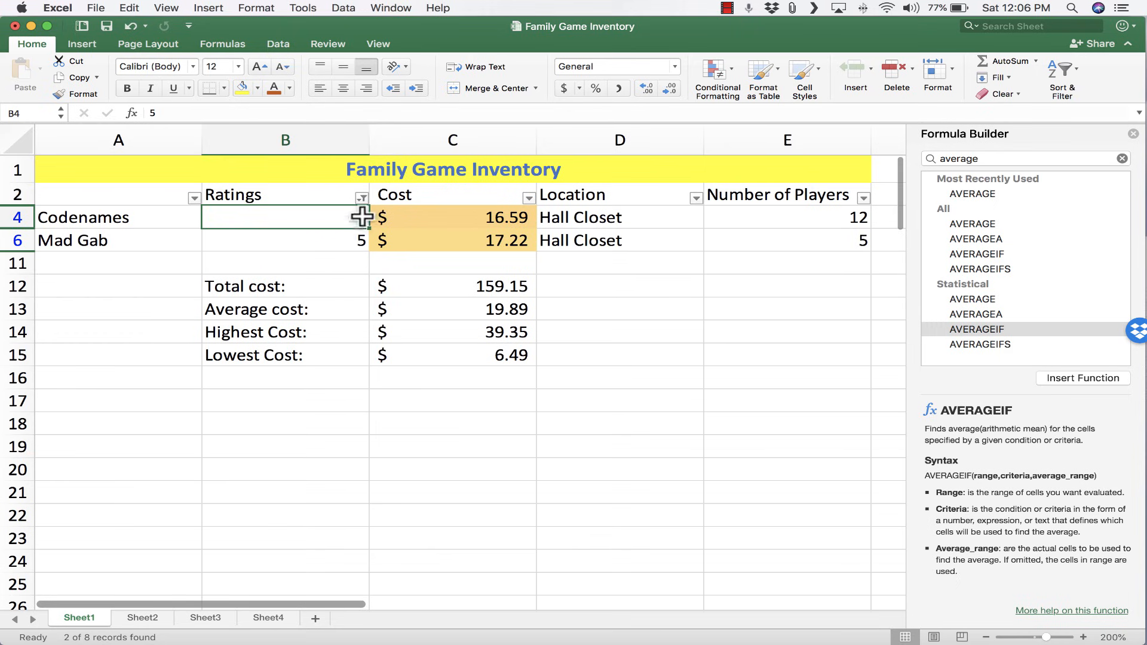
{"action": "left_click", "coordinate": [362, 199]}
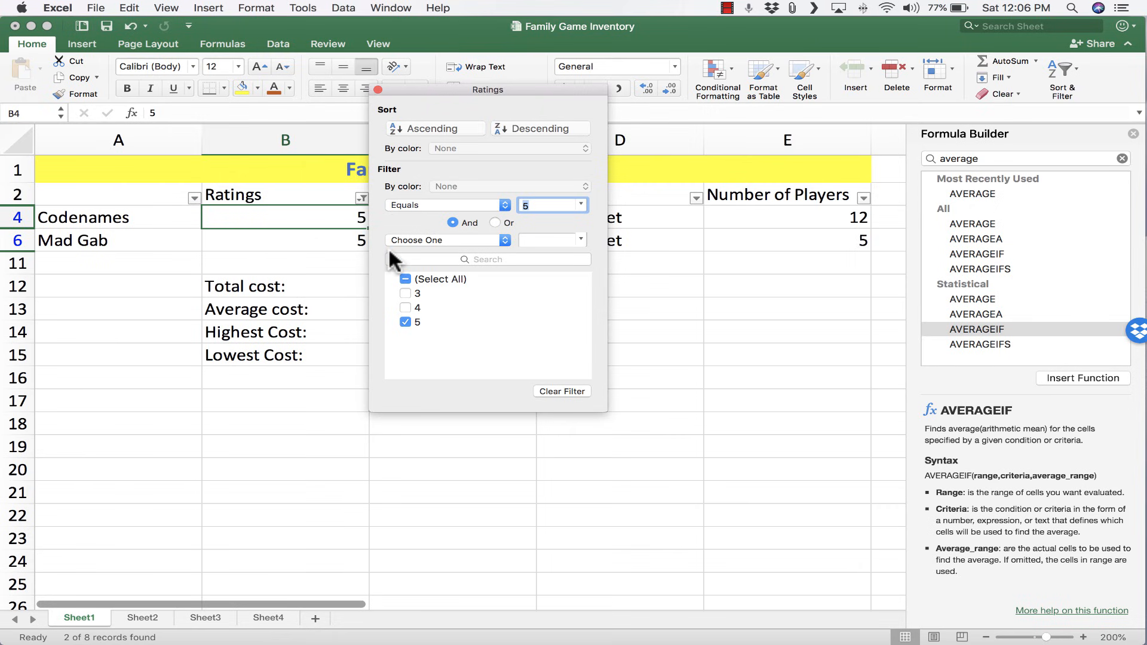
{"action": "left_click", "coordinate": [404, 292]}
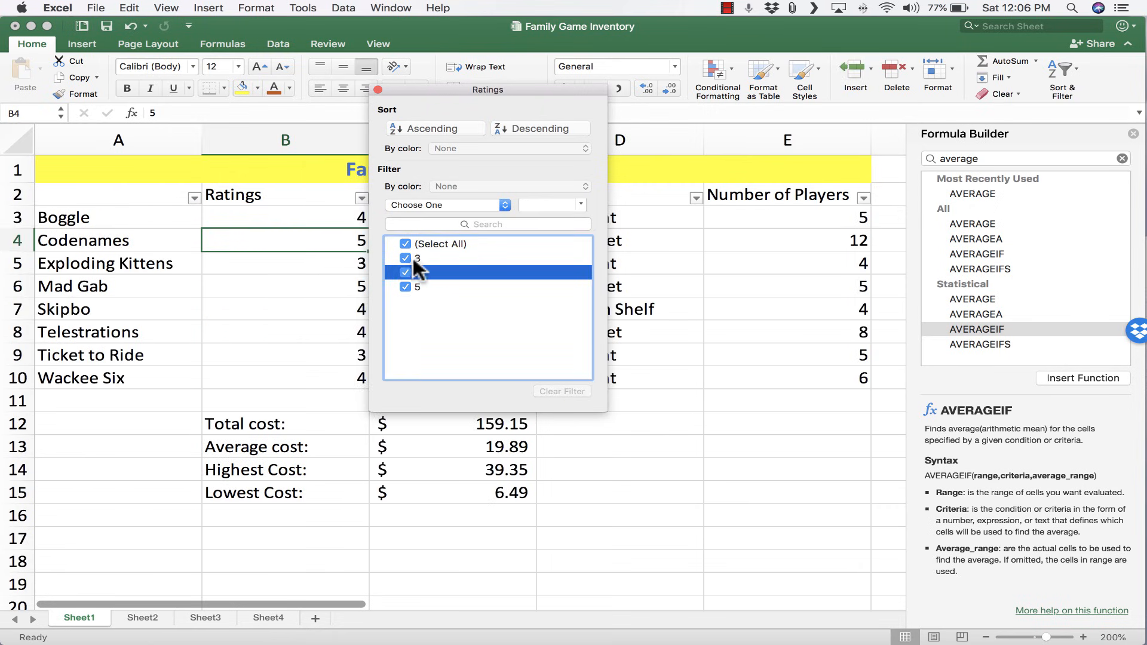
{"action": "left_click", "coordinate": [323, 302]}
Turn off filtering for the row 2 column headings and close the Formula Builder.
{"action": "left_click_drag", "start_coordinate": [109, 193], "coordinate": [782, 198]}
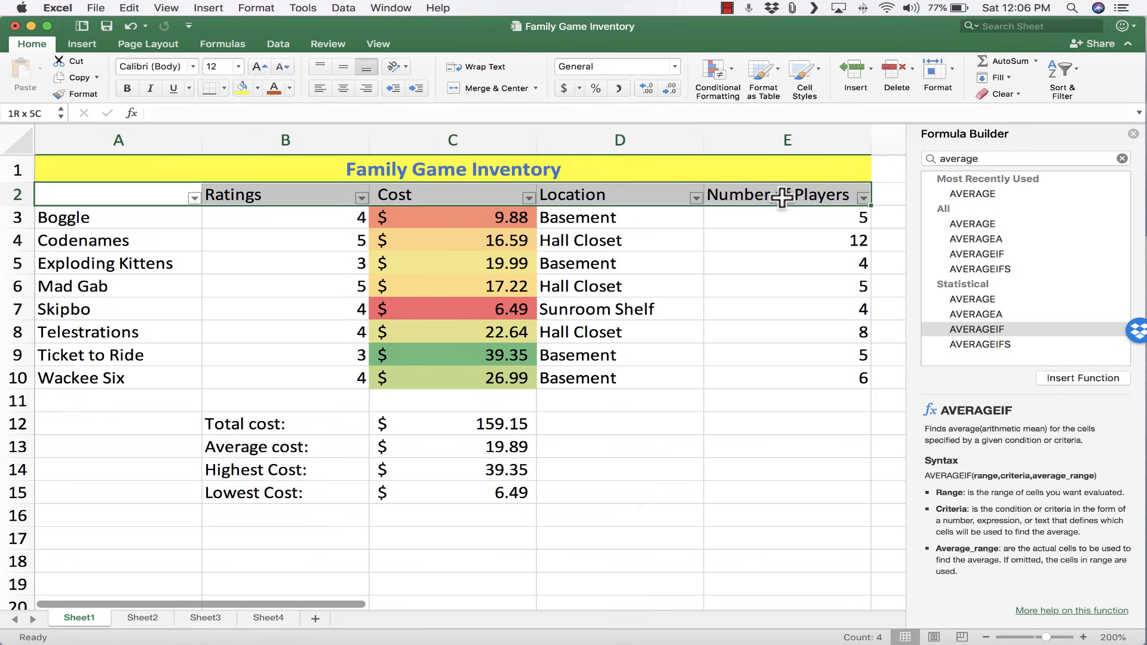
{"action": "left_click", "coordinate": [1066, 77]}
{"action": "left_click", "coordinate": [1068, 155]}
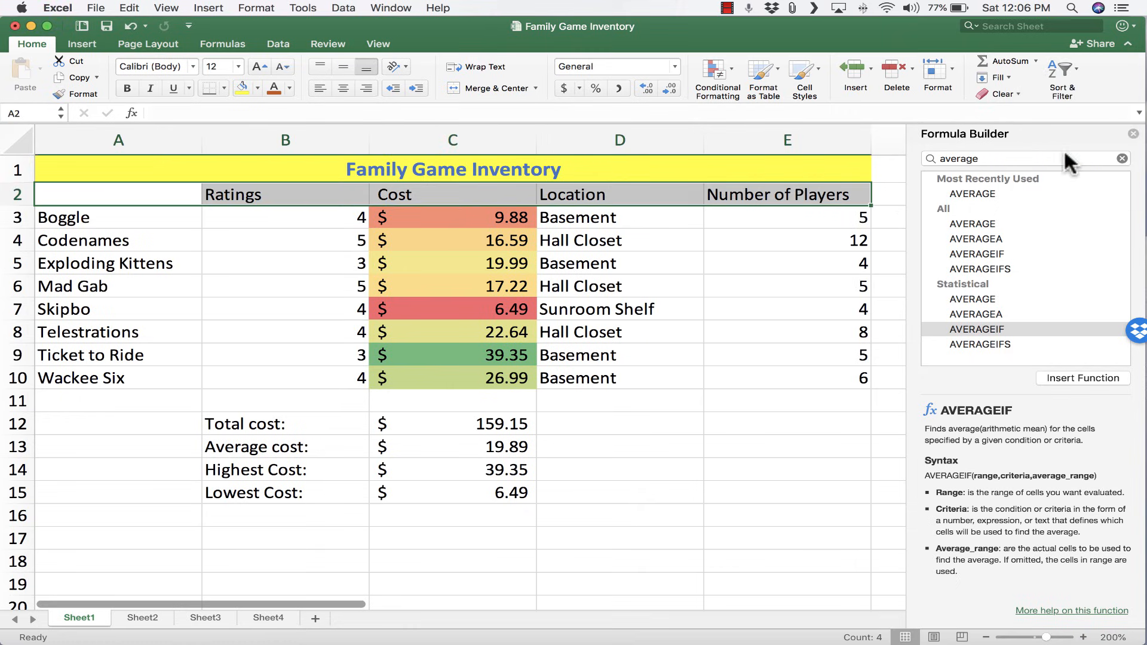
{"action": "left_click", "coordinate": [1133, 134]}
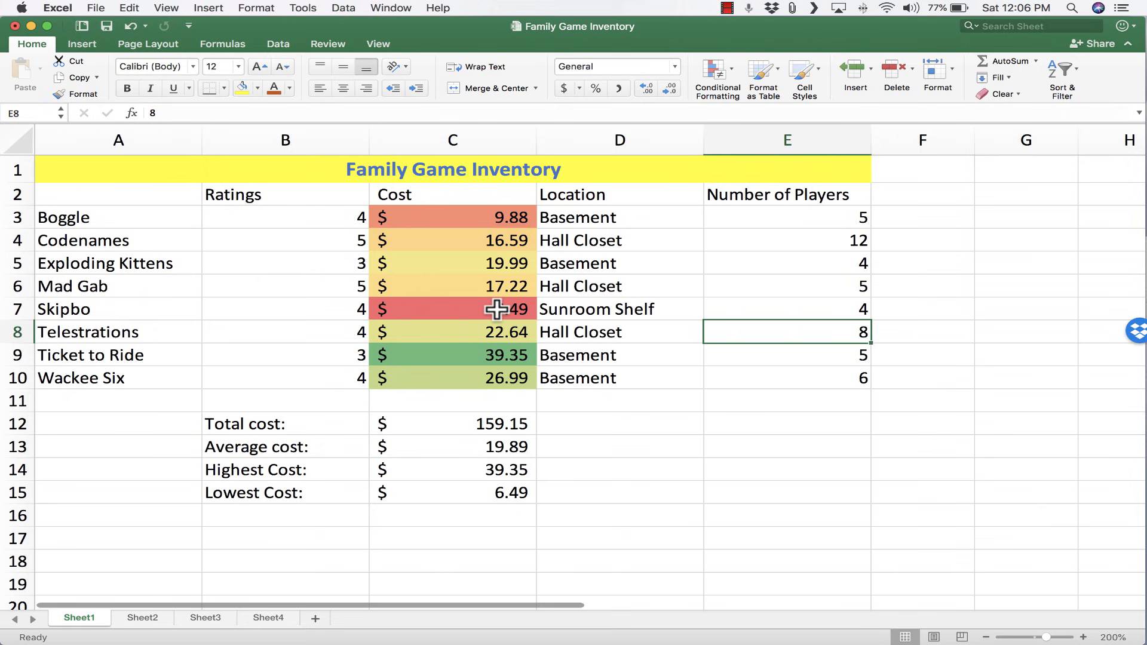
Enter the sample text sfd, asf, sdaf and asdf in cells A72 to D72, far below the game list.
{"action": "scroll", "coordinate": [497, 308], "scroll_direction": "down", "scroll_amount": 5}
{"action": "scroll", "coordinate": [496, 309], "scroll_direction": "up", "scroll_amount": 5}
{"action": "scroll", "coordinate": [497, 308], "scroll_direction": "down", "scroll_amount": 15}
{"action": "scroll", "coordinate": [497, 309], "scroll_direction": "down", "scroll_amount": 15}
{"action": "left_click", "coordinate": [127, 334]}
{"action": "type", "text": "sfd"}
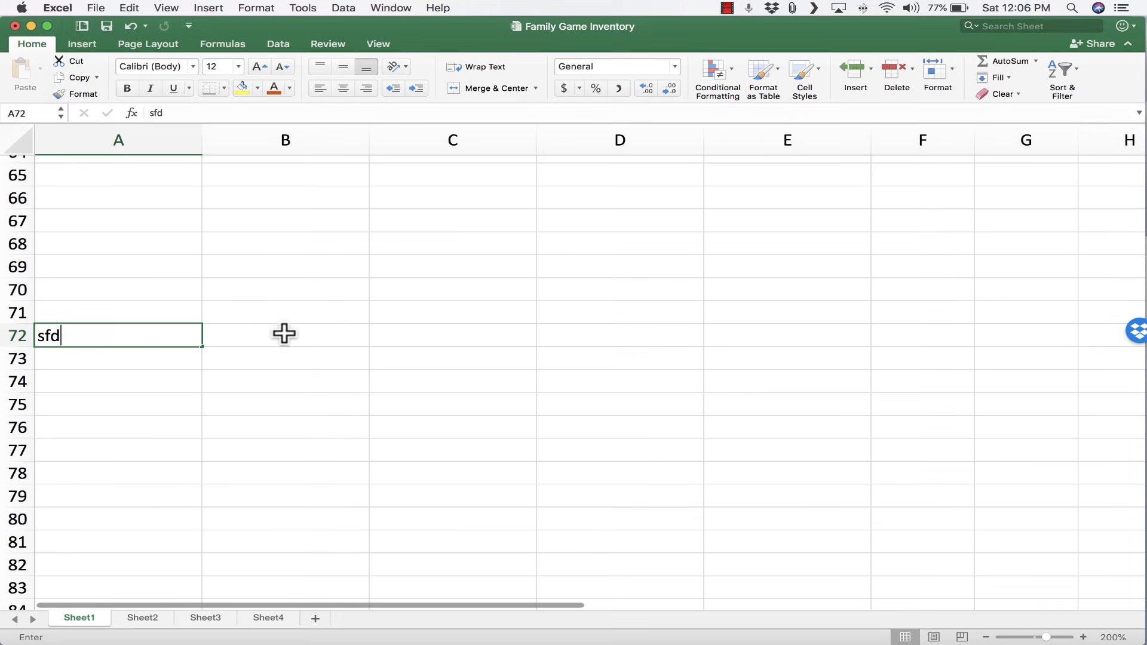
{"action": "left_click", "coordinate": [284, 334]}
{"action": "type", "text": "asf"}
{"action": "left_click", "coordinate": [458, 333]}
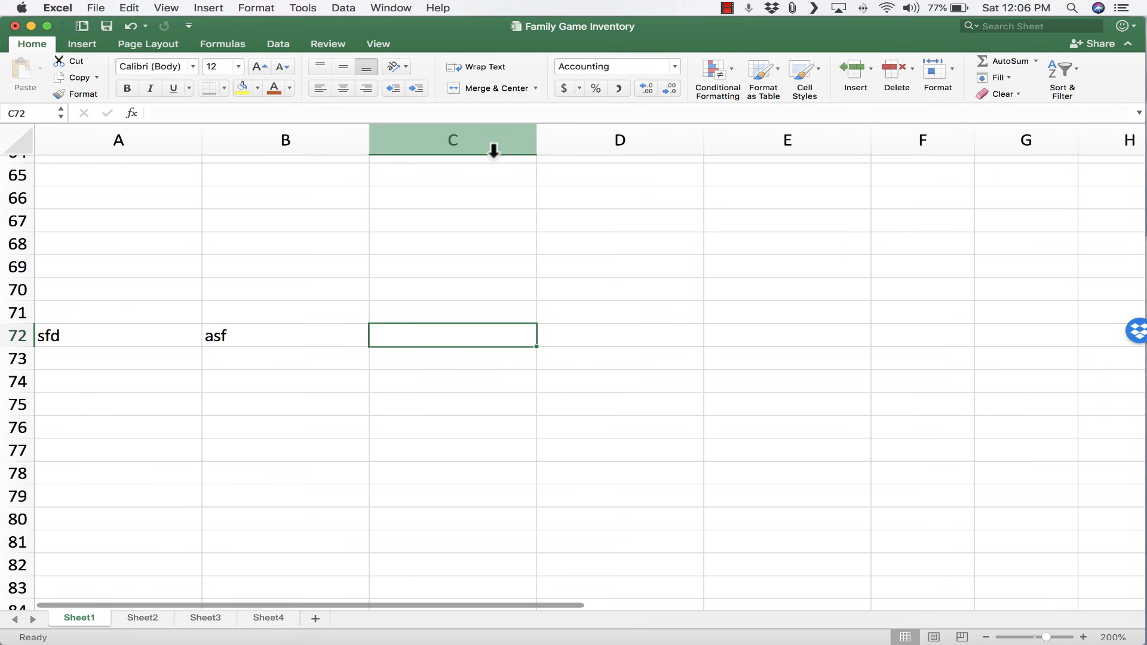
{"action": "type", "text": "sdaf"}
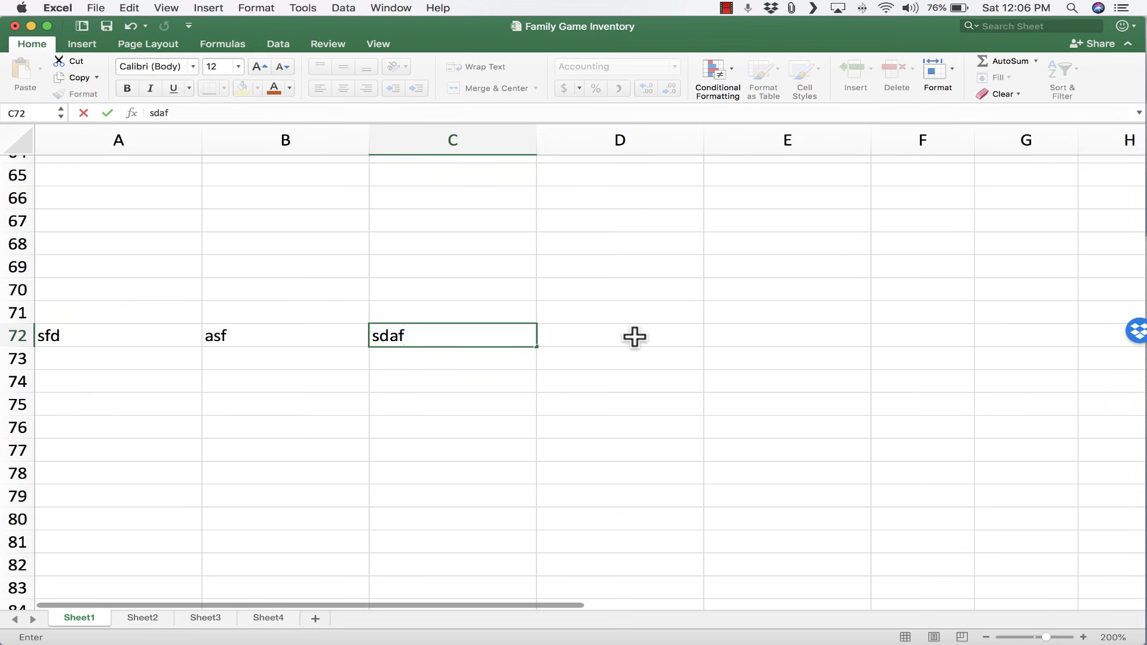
{"action": "left_click", "coordinate": [635, 338]}
{"action": "type", "text": "asdf"}
{"action": "scroll", "coordinate": [578, 303], "scroll_direction": "up", "scroll_amount": 10}
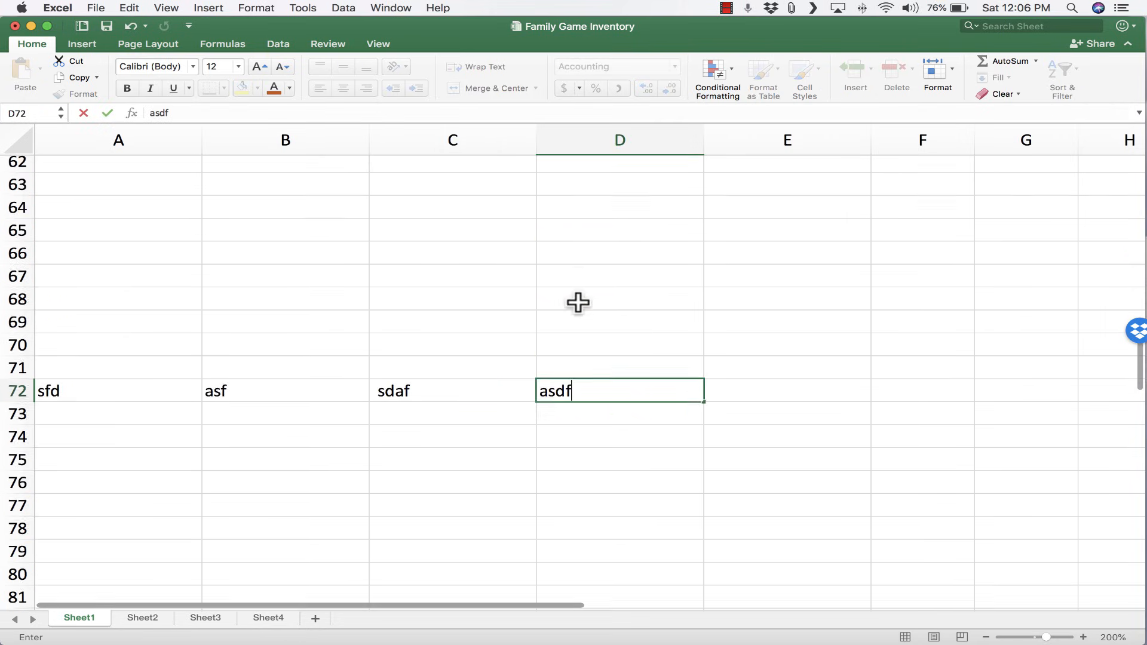
{"action": "scroll", "coordinate": [578, 302], "scroll_direction": "up", "scroll_amount": 7}
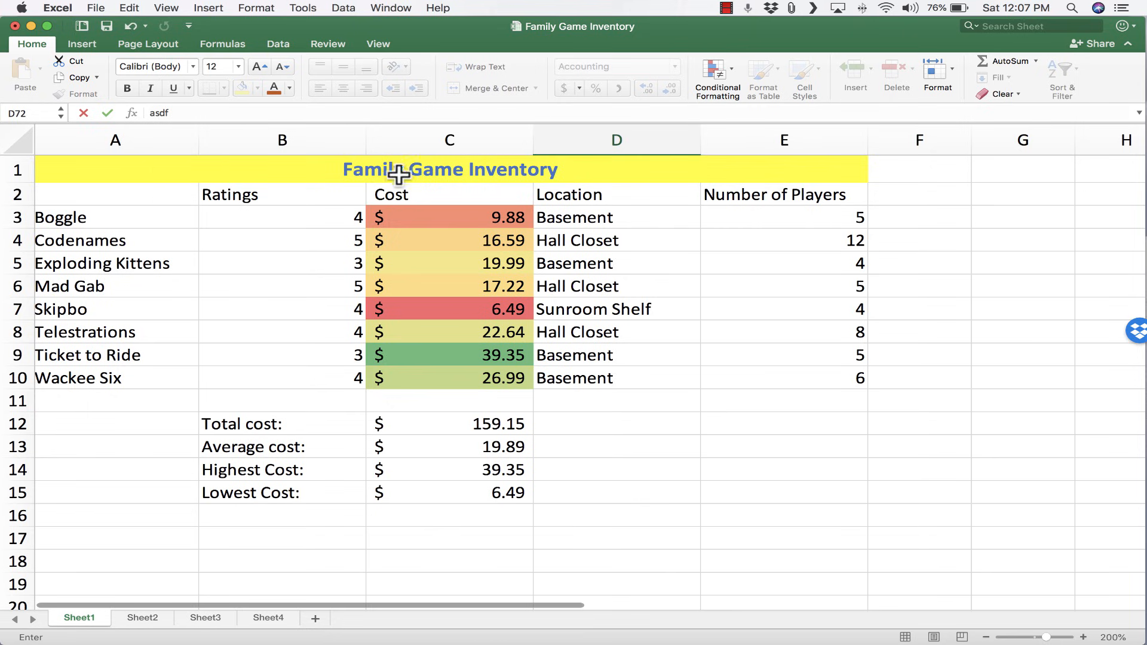
Freeze the panes above row 3 to lock the title and column headings, and check them by browsing the sheet.
{"action": "scroll", "coordinate": [223, 209], "scroll_direction": "down", "scroll_amount": 3}
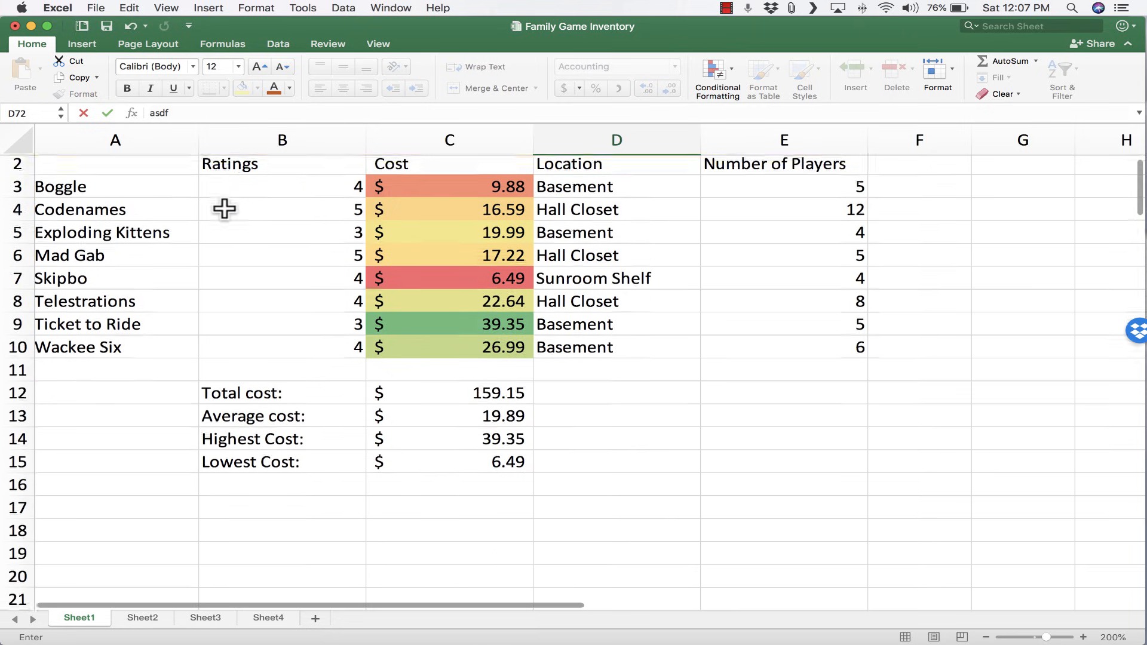
{"action": "scroll", "coordinate": [222, 209], "scroll_direction": "up", "scroll_amount": 3}
{"action": "scroll", "coordinate": [224, 209], "scroll_direction": "down", "scroll_amount": 15}
{"action": "scroll", "coordinate": [228, 209], "scroll_direction": "up", "scroll_amount": 3}
{"action": "scroll", "coordinate": [229, 209], "scroll_direction": "up", "scroll_amount": 15}
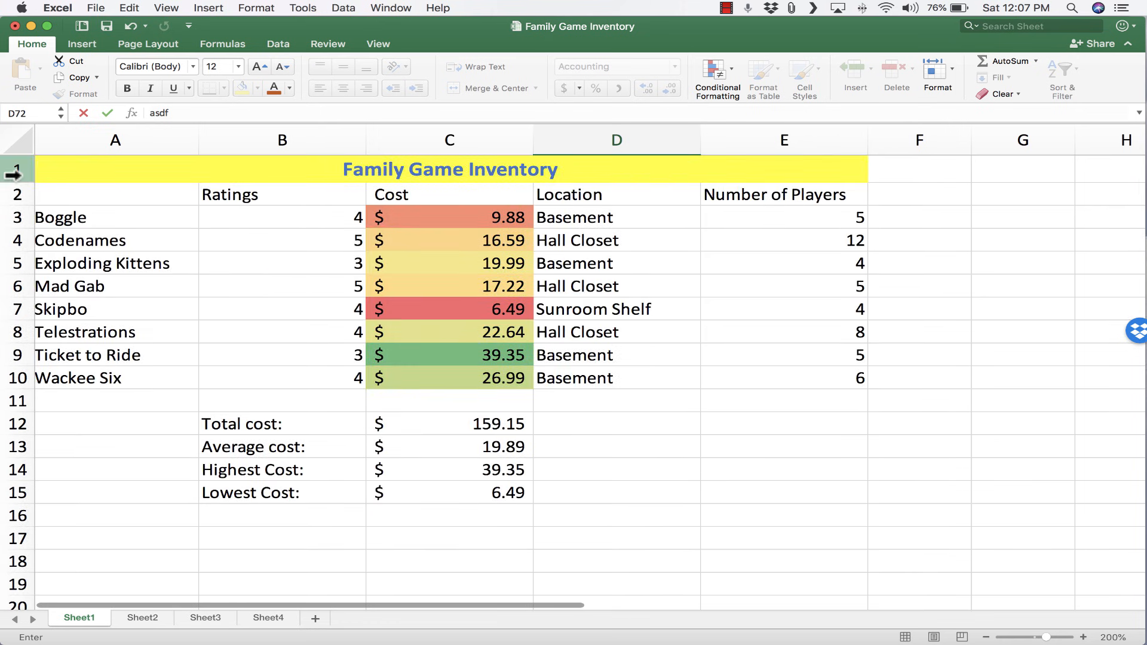
{"action": "left_click", "coordinate": [14, 218]}
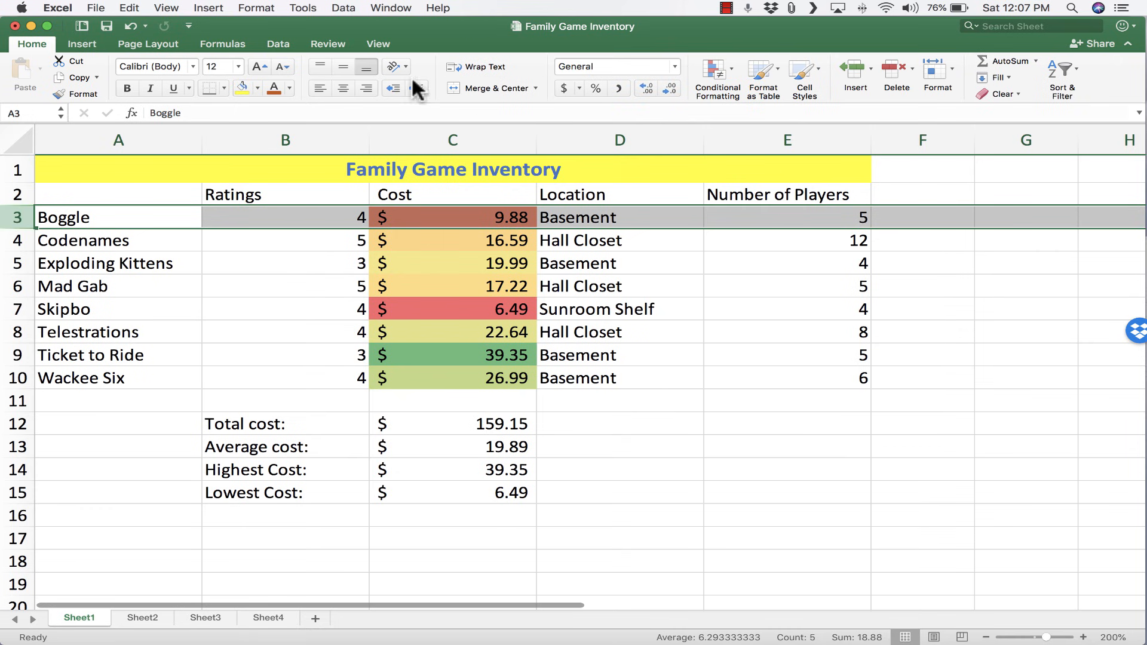
{"action": "left_click", "coordinate": [380, 41]}
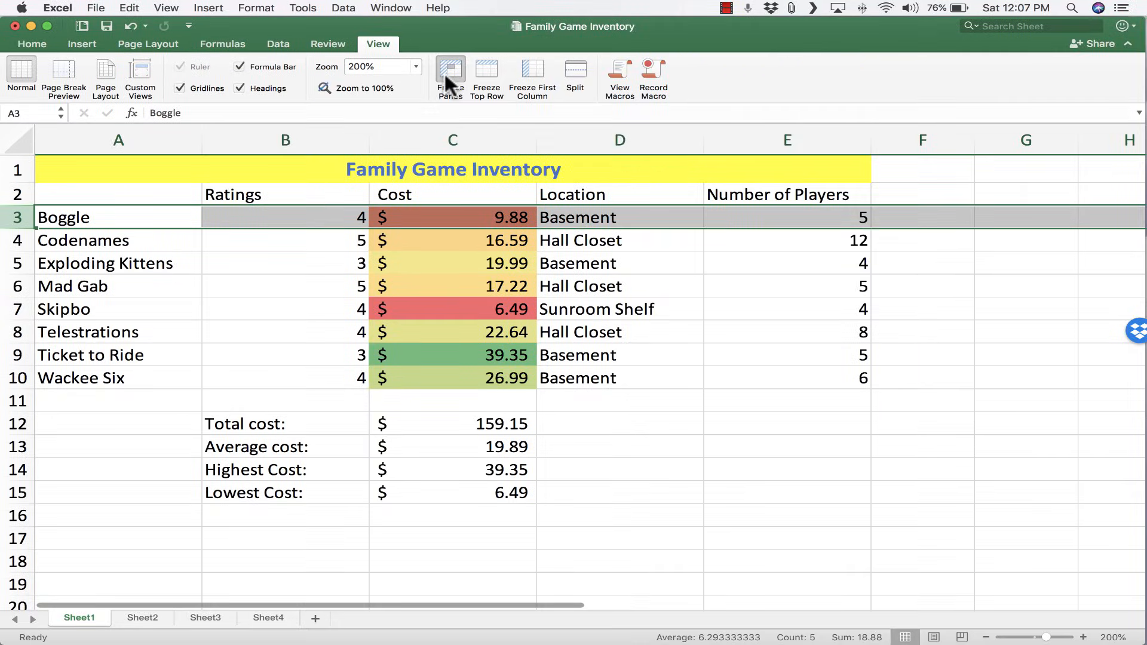
{"action": "left_click", "coordinate": [601, 108]}
{"action": "scroll", "coordinate": [320, 269], "scroll_direction": "down", "scroll_amount": 3}
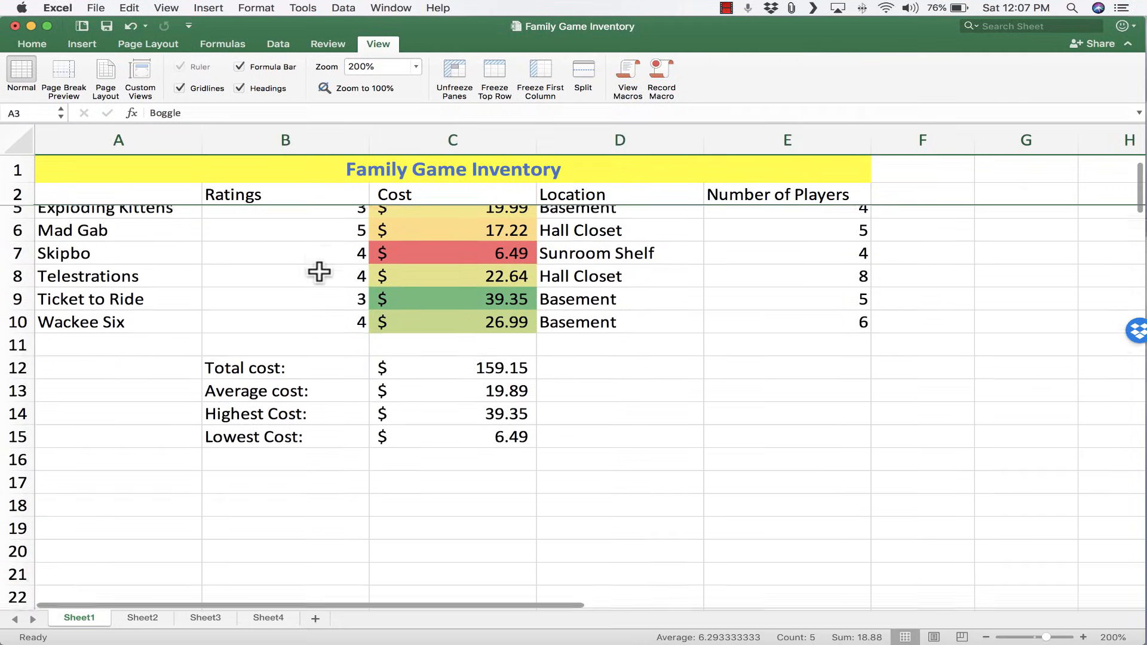
{"action": "scroll", "coordinate": [311, 227], "scroll_direction": "down", "scroll_amount": 20}
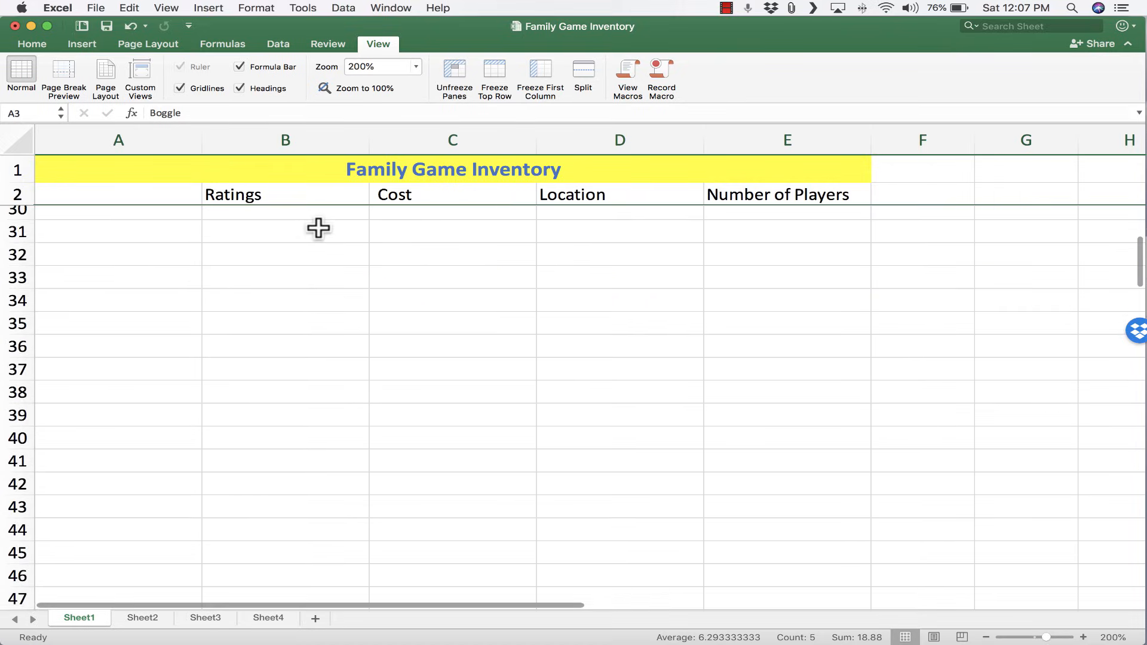
{"action": "scroll", "coordinate": [319, 230], "scroll_direction": "up", "scroll_amount": 20}
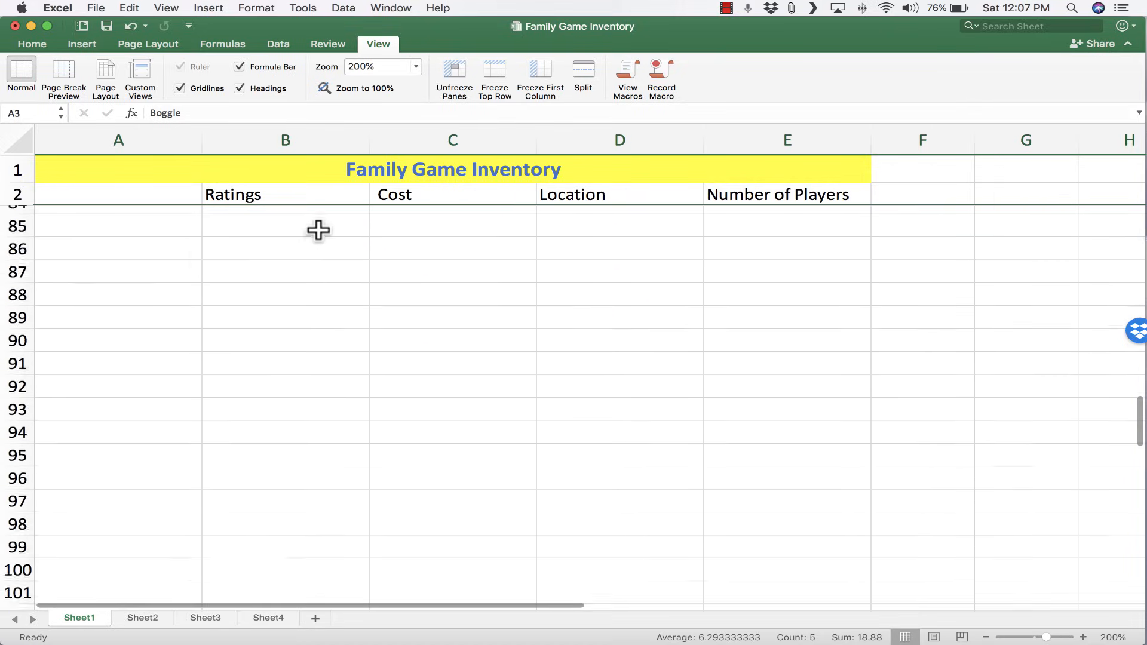
{"action": "scroll", "coordinate": [318, 230], "scroll_direction": "down", "scroll_amount": 1}
{"action": "scroll", "coordinate": [319, 230], "scroll_direction": "up", "scroll_amount": 20}
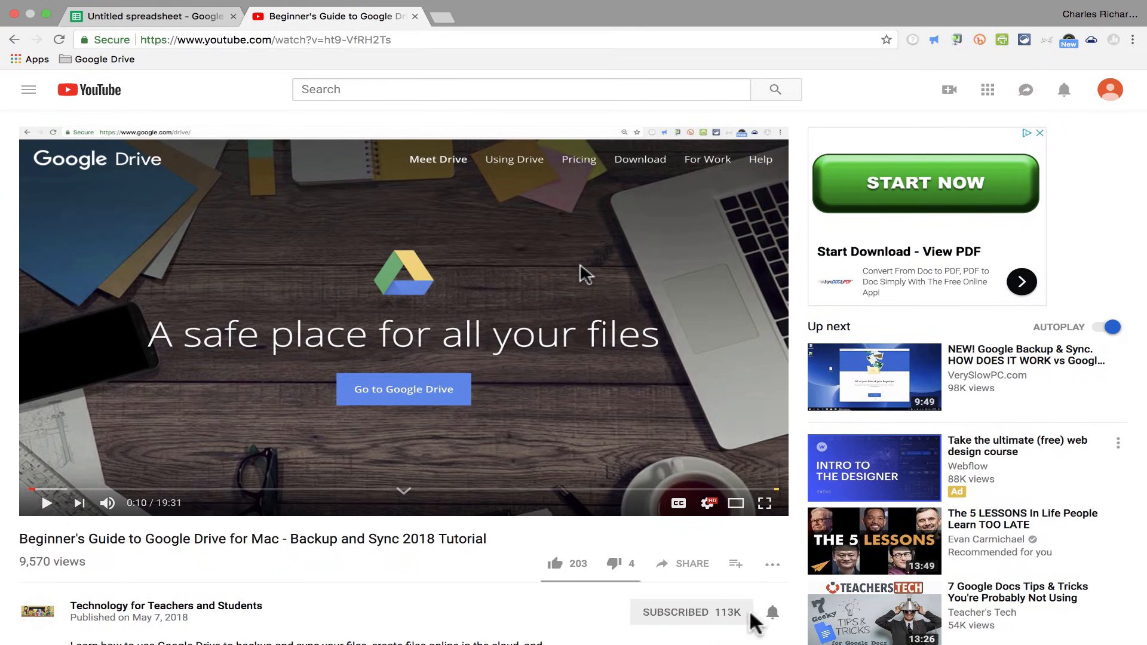
On the YouTube video page in the browser, turn on notifications for the Technology for Teachers and Students channel.
{"action": "scroll", "coordinate": [747, 597], "scroll_direction": "down", "scroll_amount": 4}
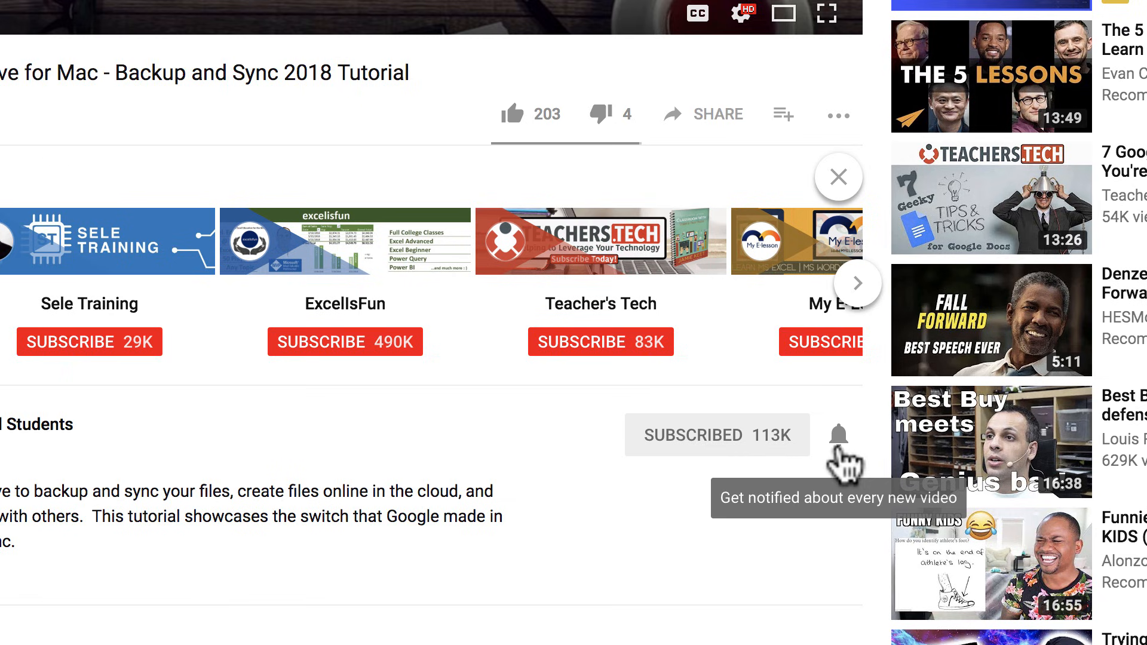
{"action": "left_click", "coordinate": [837, 448]}
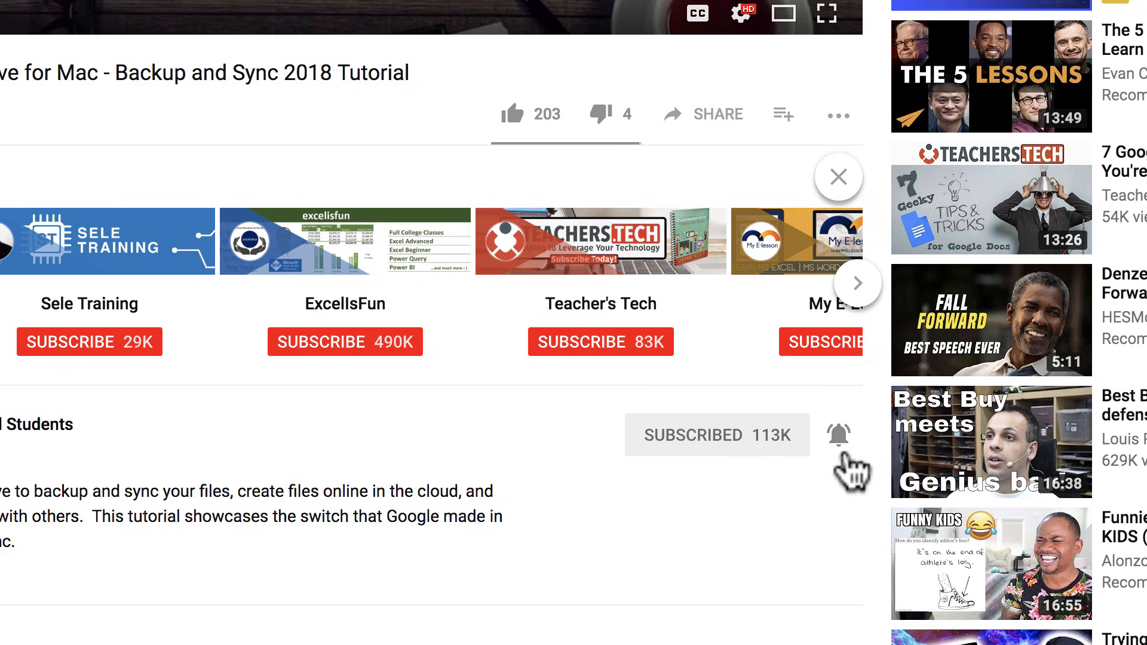